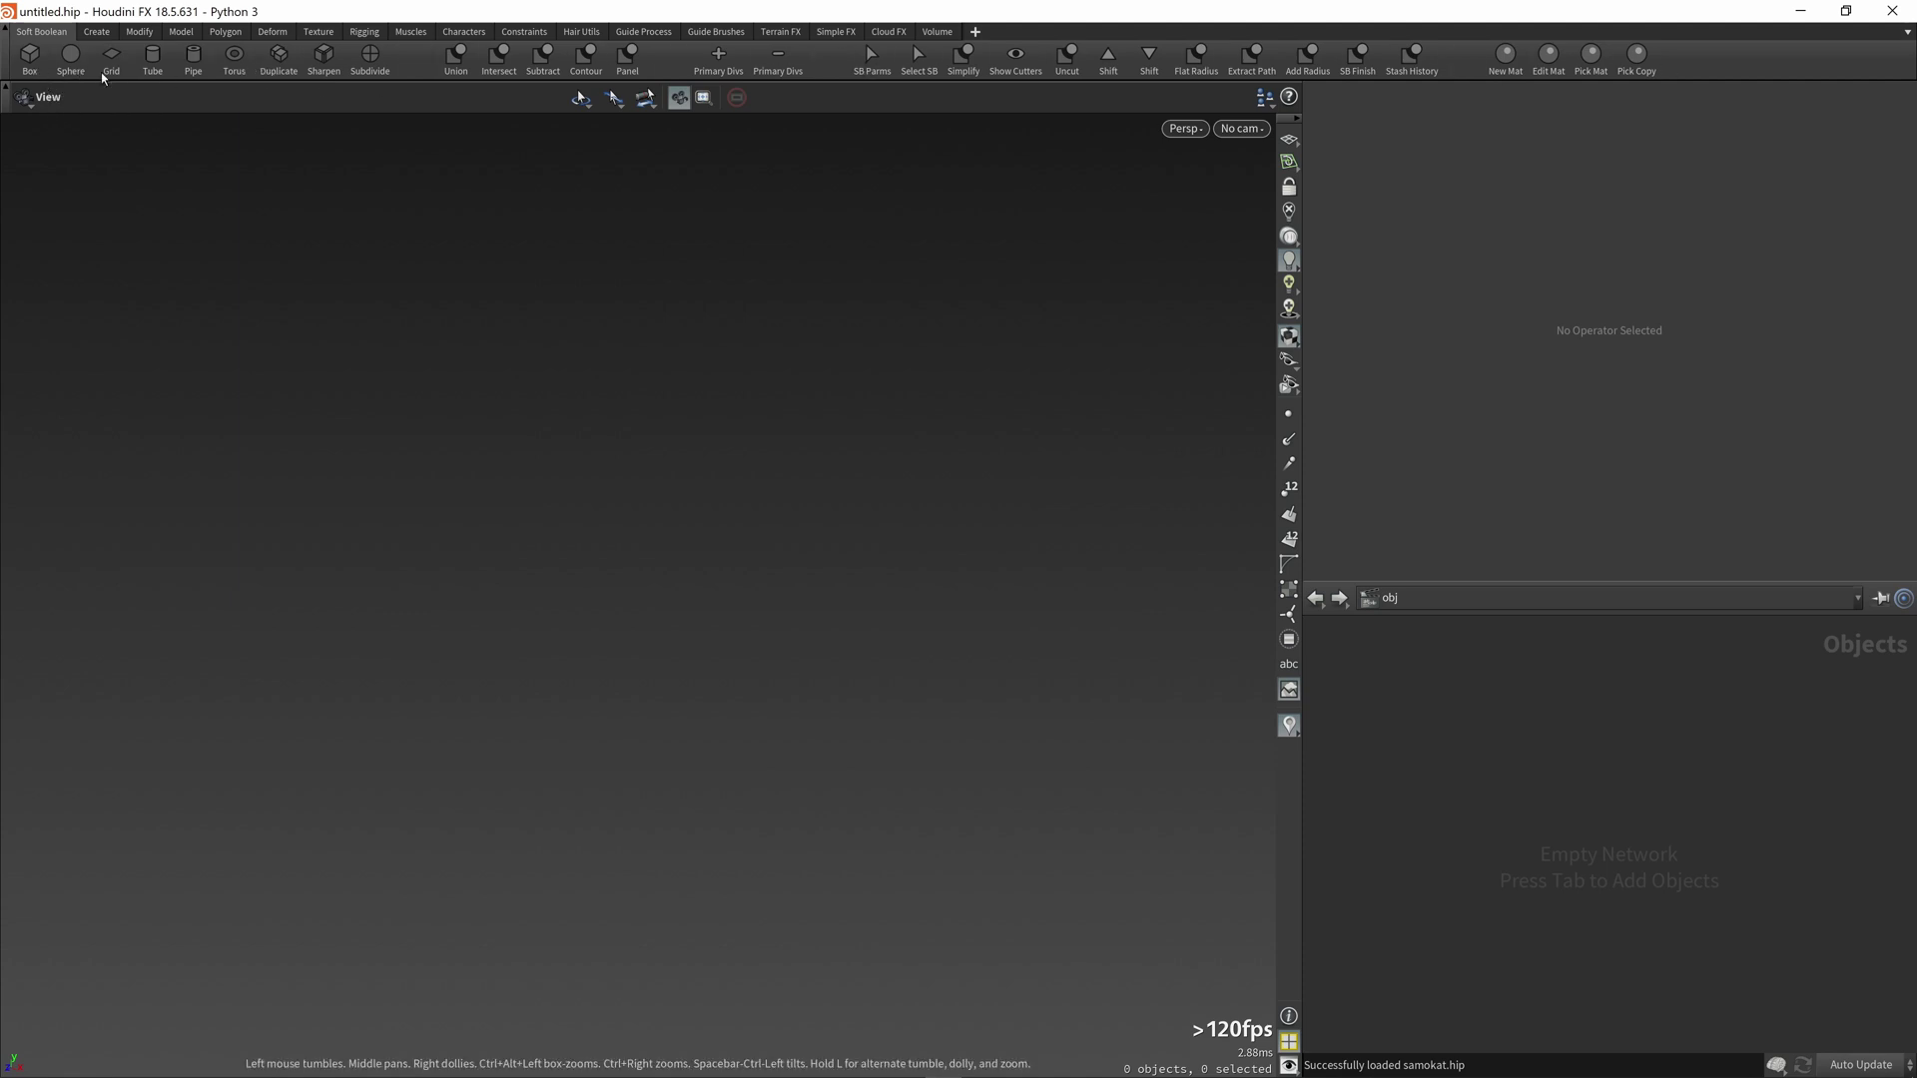
Step: Create a box at the origin and a sphere centred on its top face using the construction plane, with uniform scale 0.79
click(30, 55)
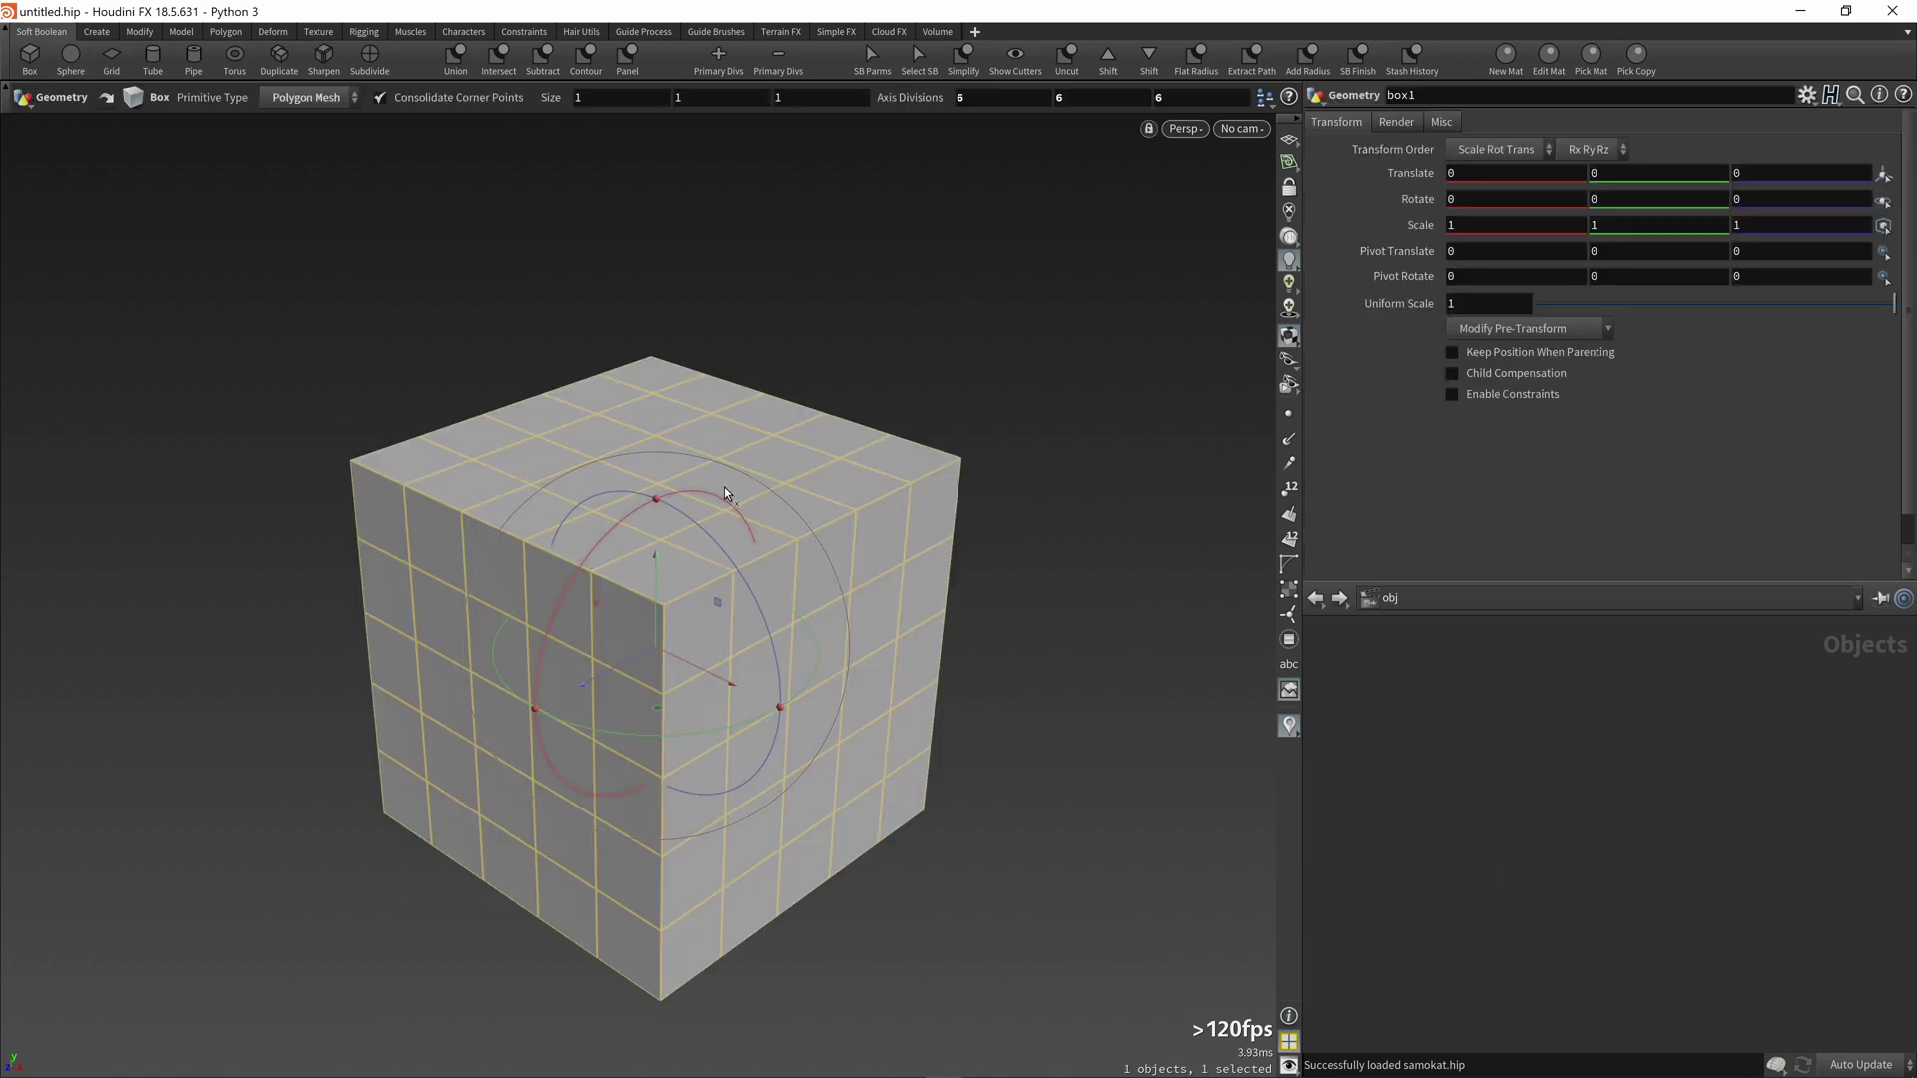
key(slash)
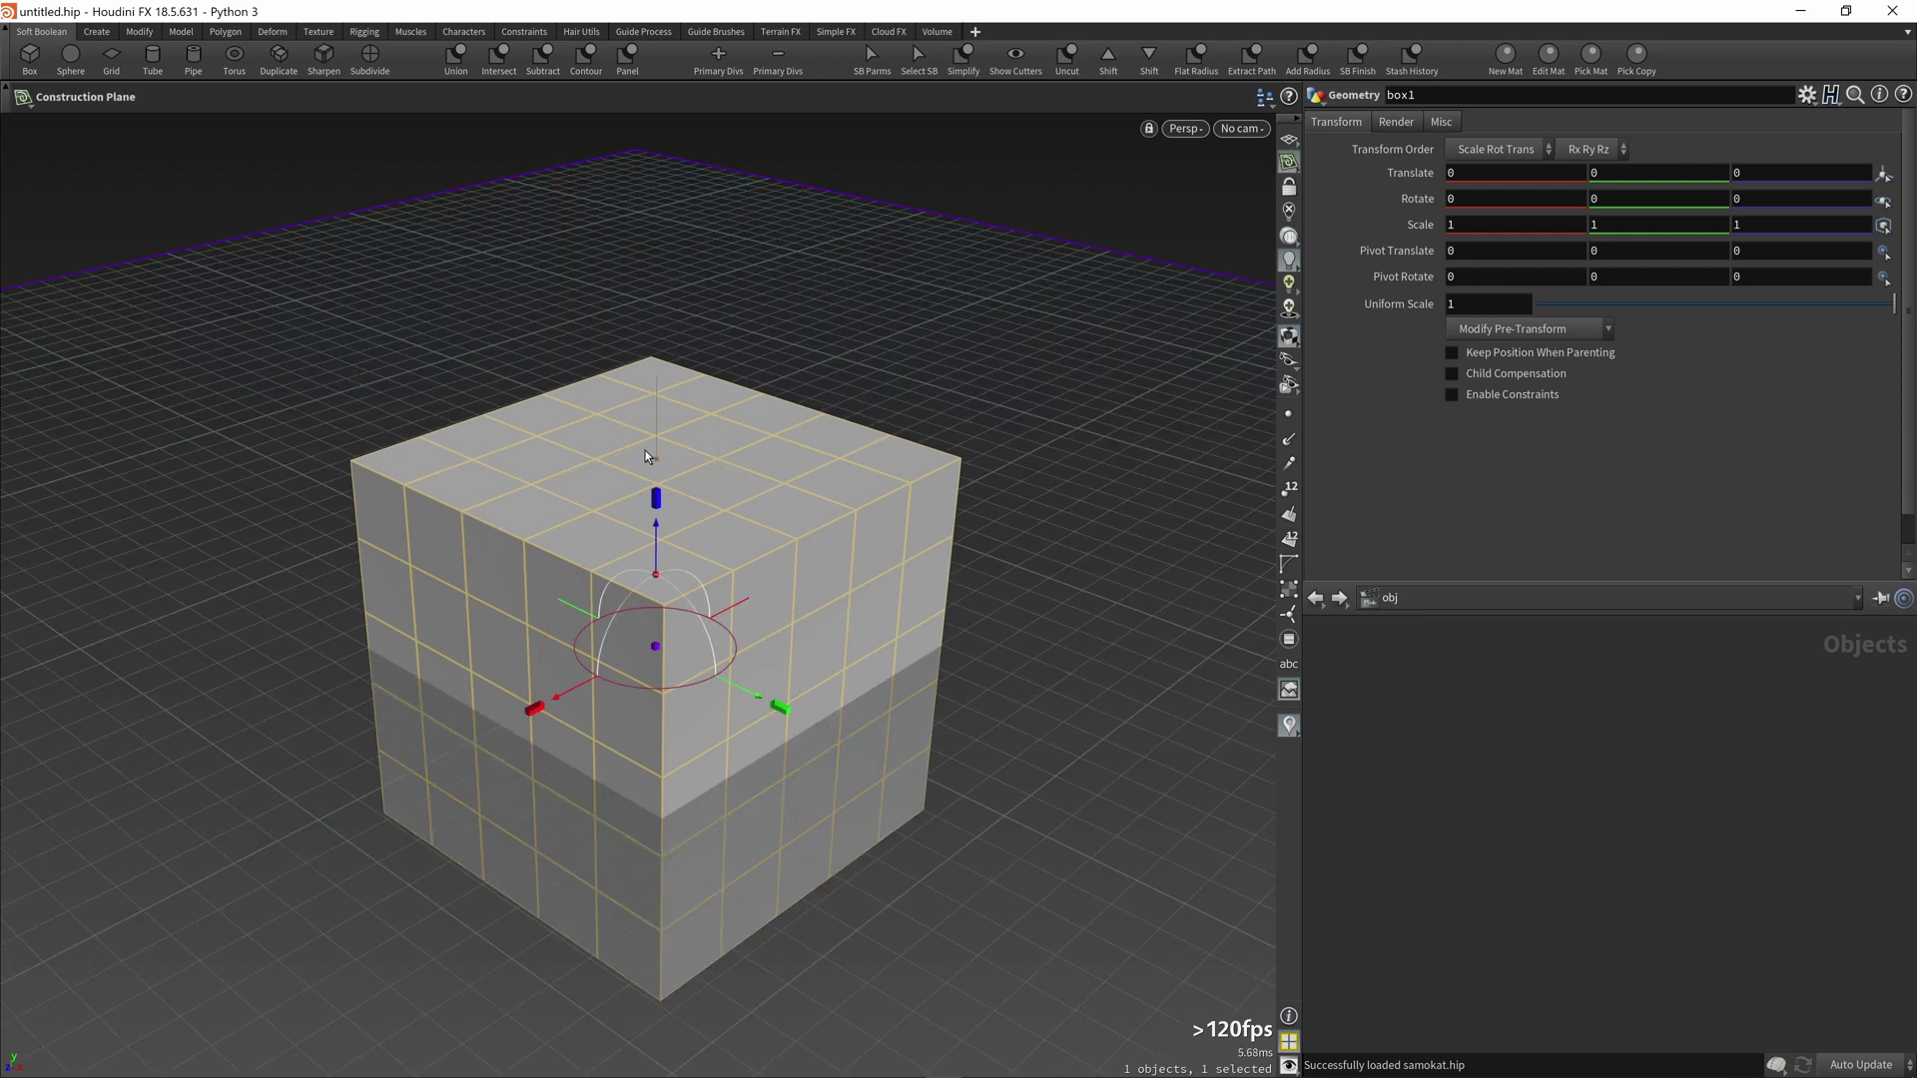
click(662, 453)
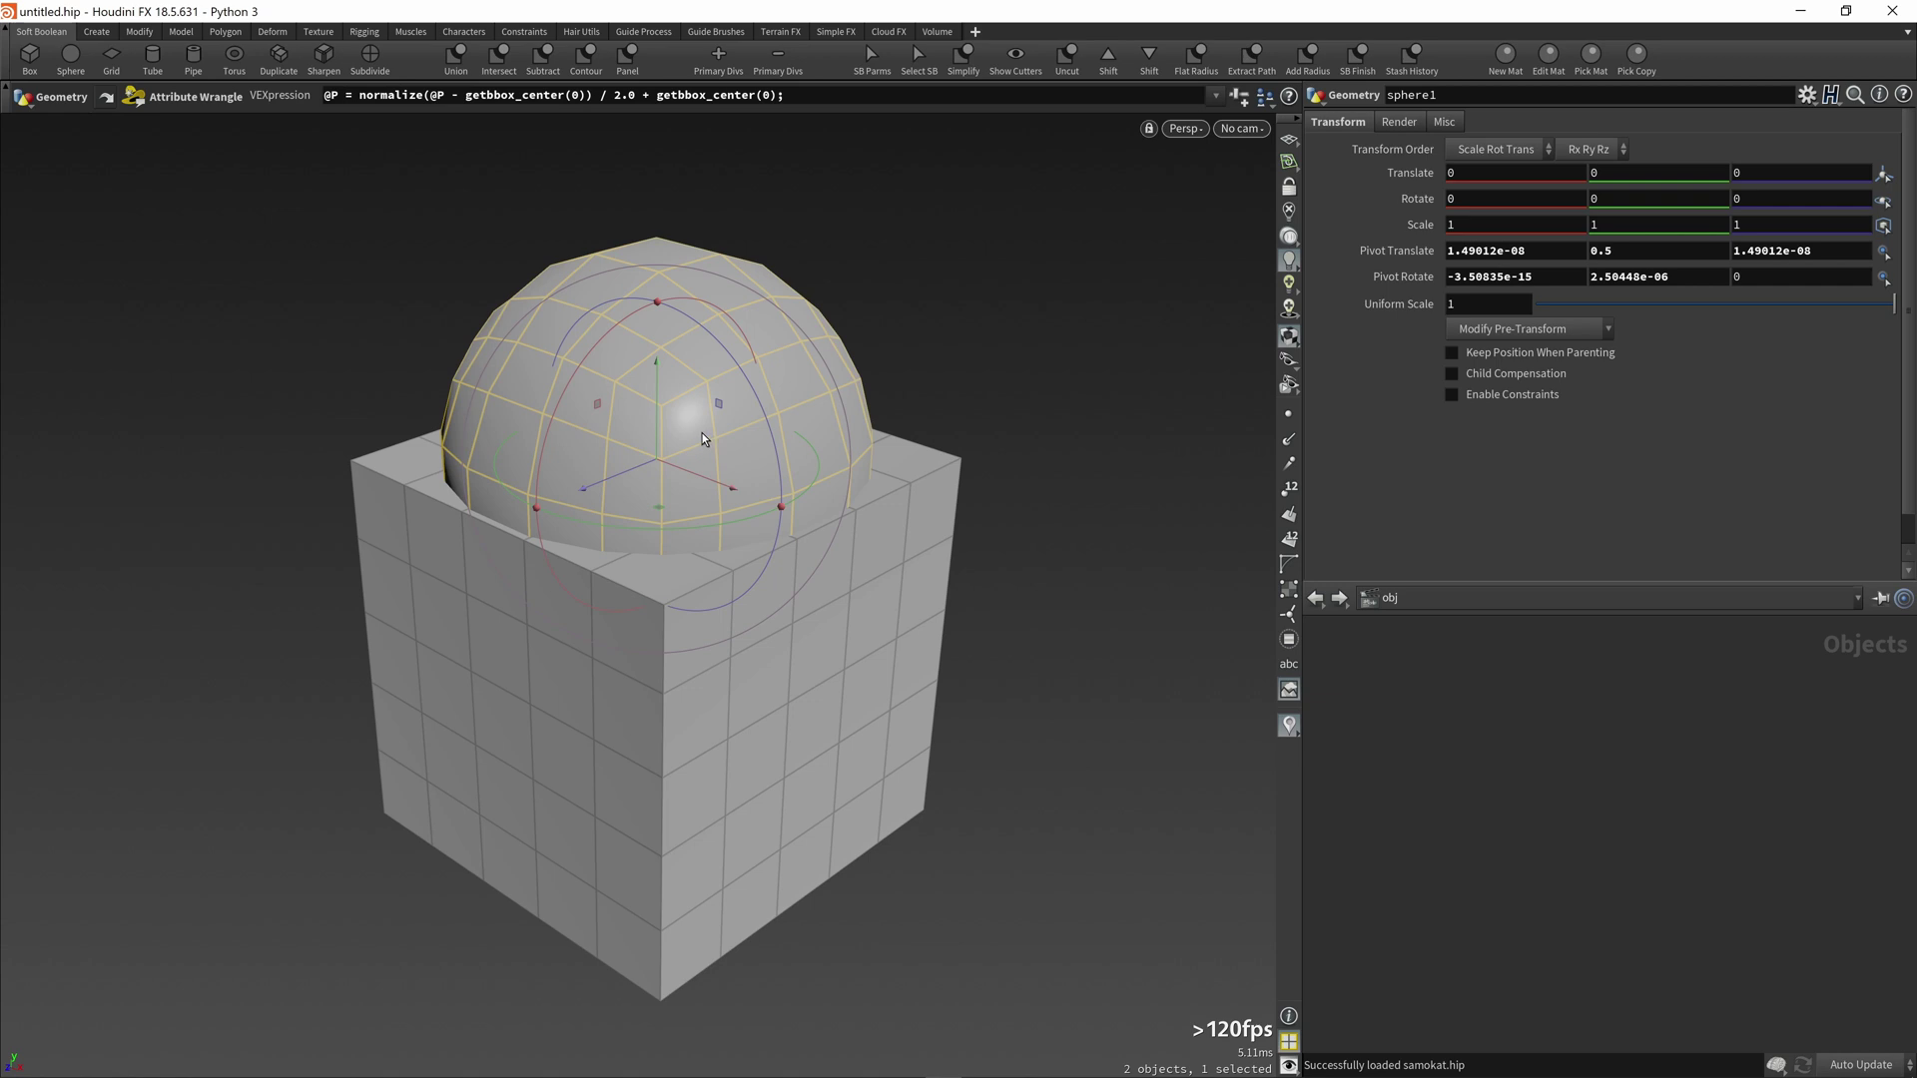
drag(1893, 303, 1820, 310)
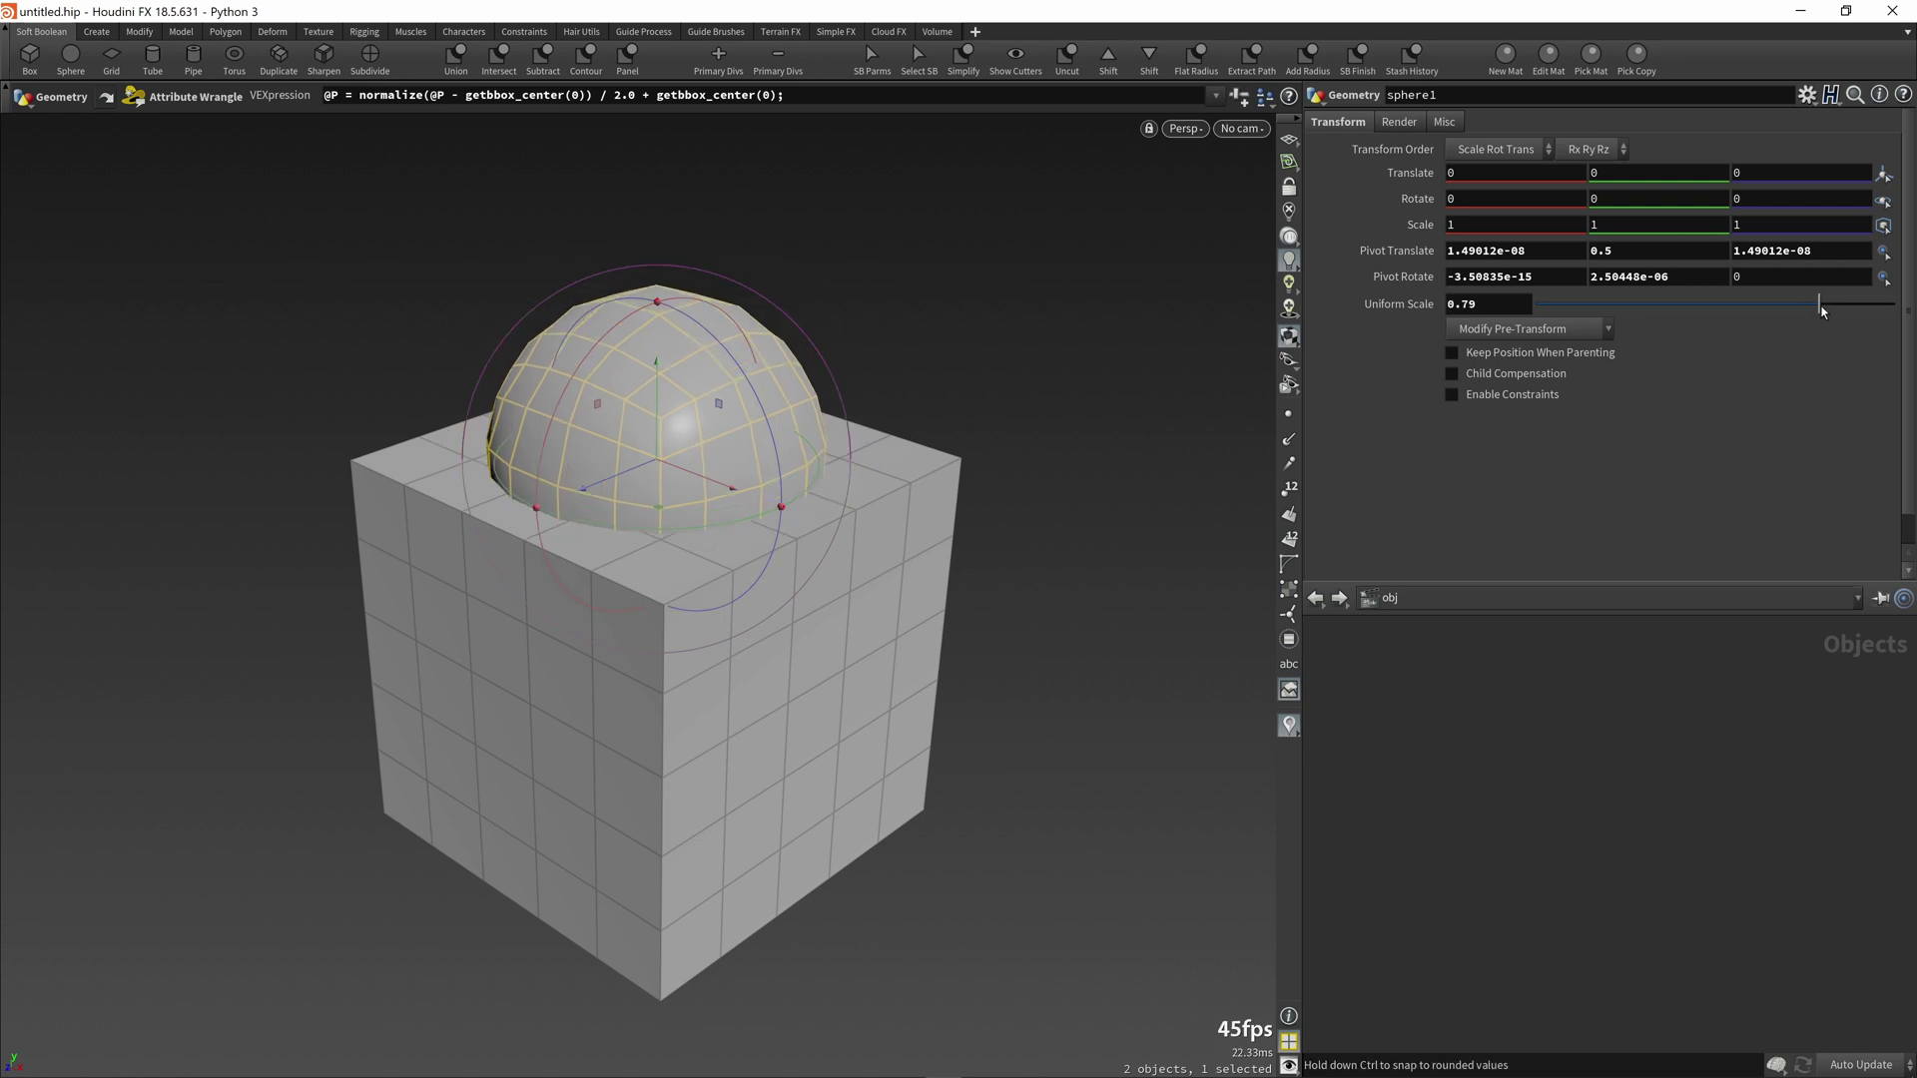
Step: Select the sphere and the box together and combine them with a soft boolean Union
alt+right_drag(980, 470, 771, 441)
key(s)
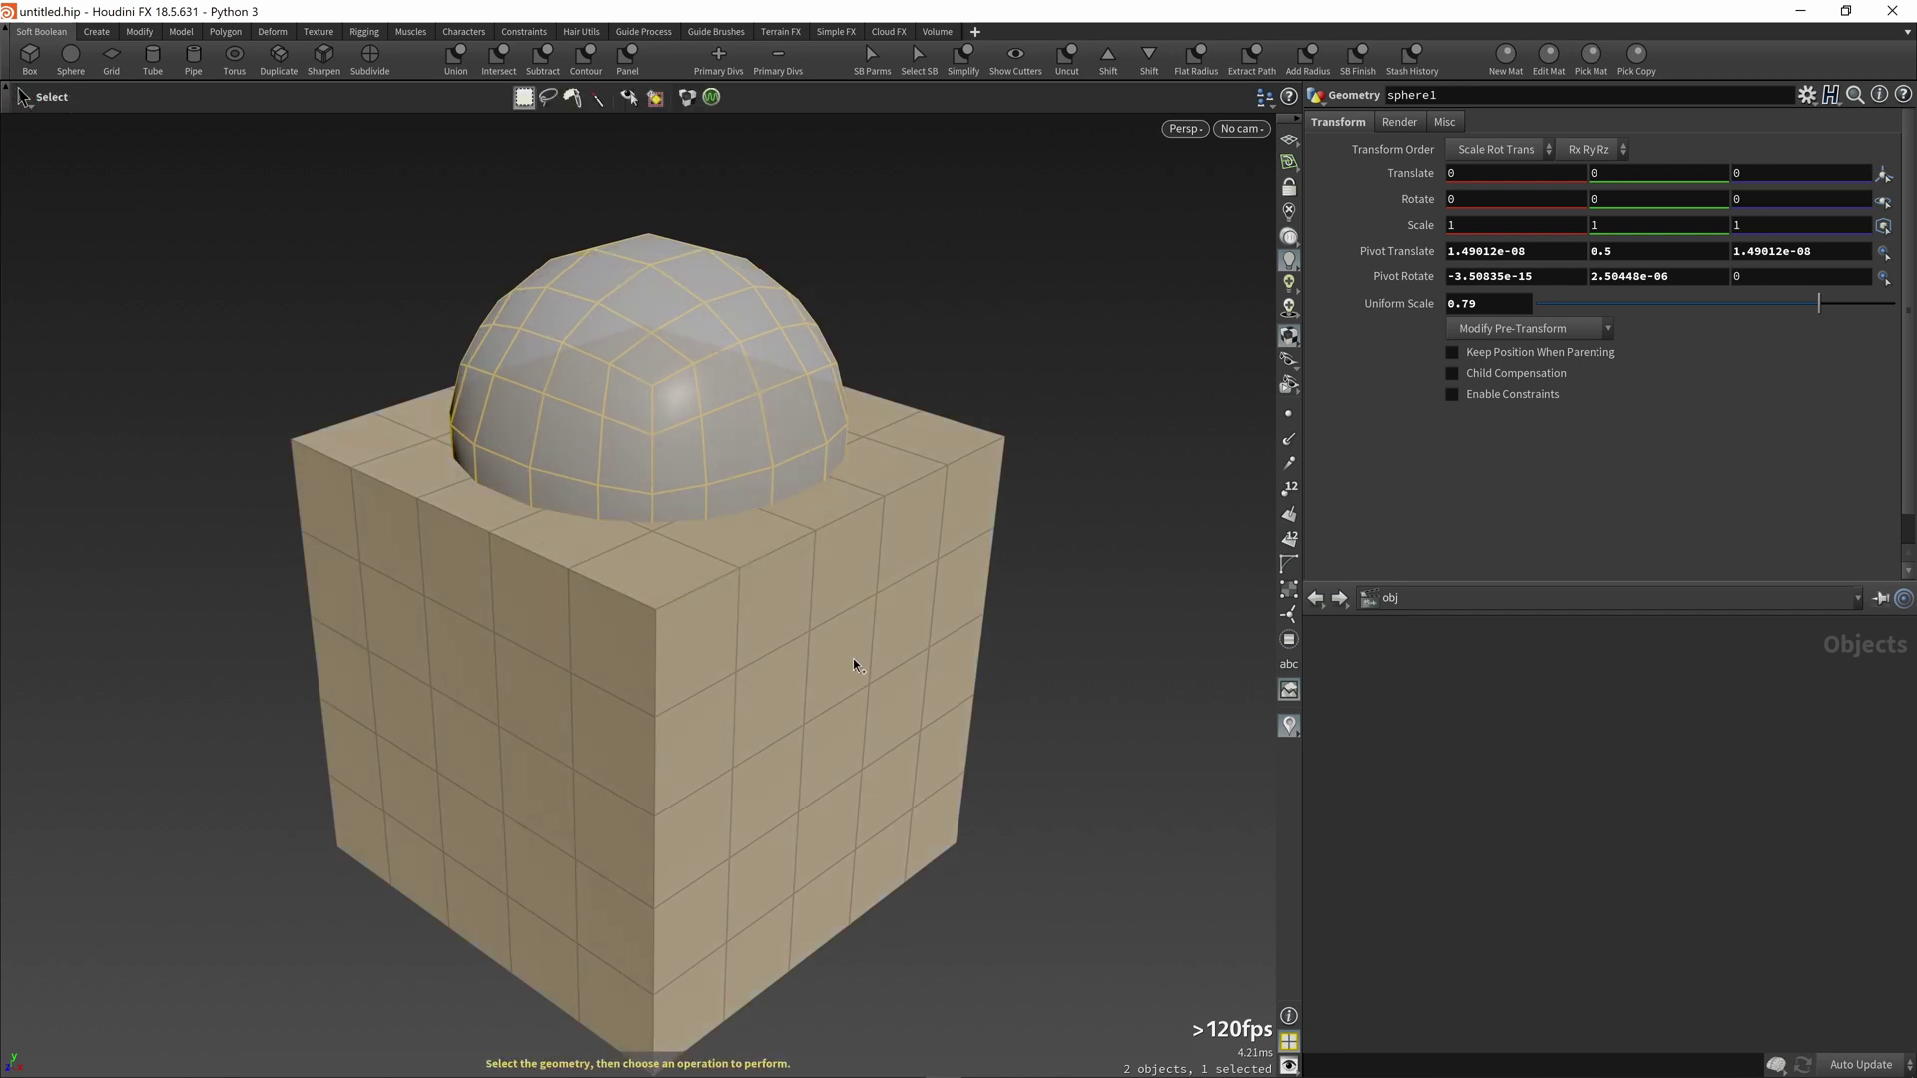
shift+click(874, 564)
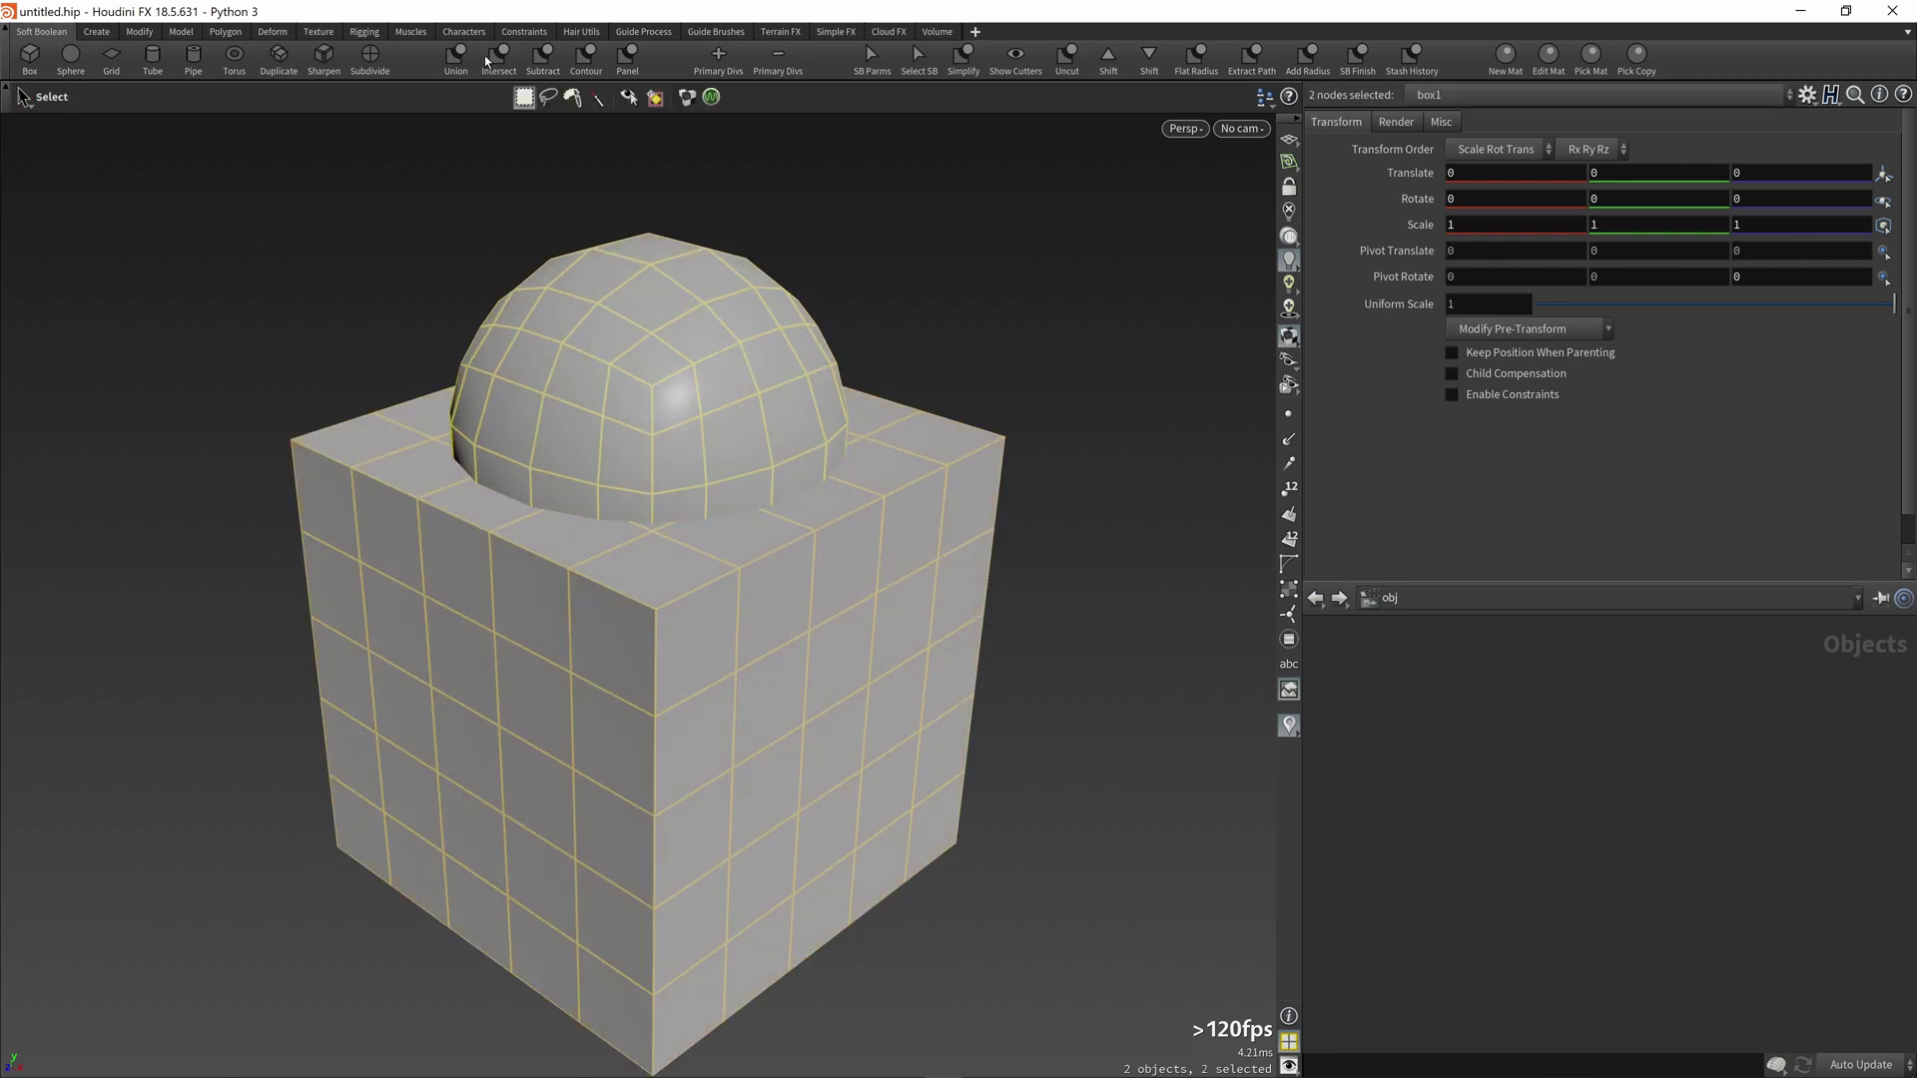
click(454, 64)
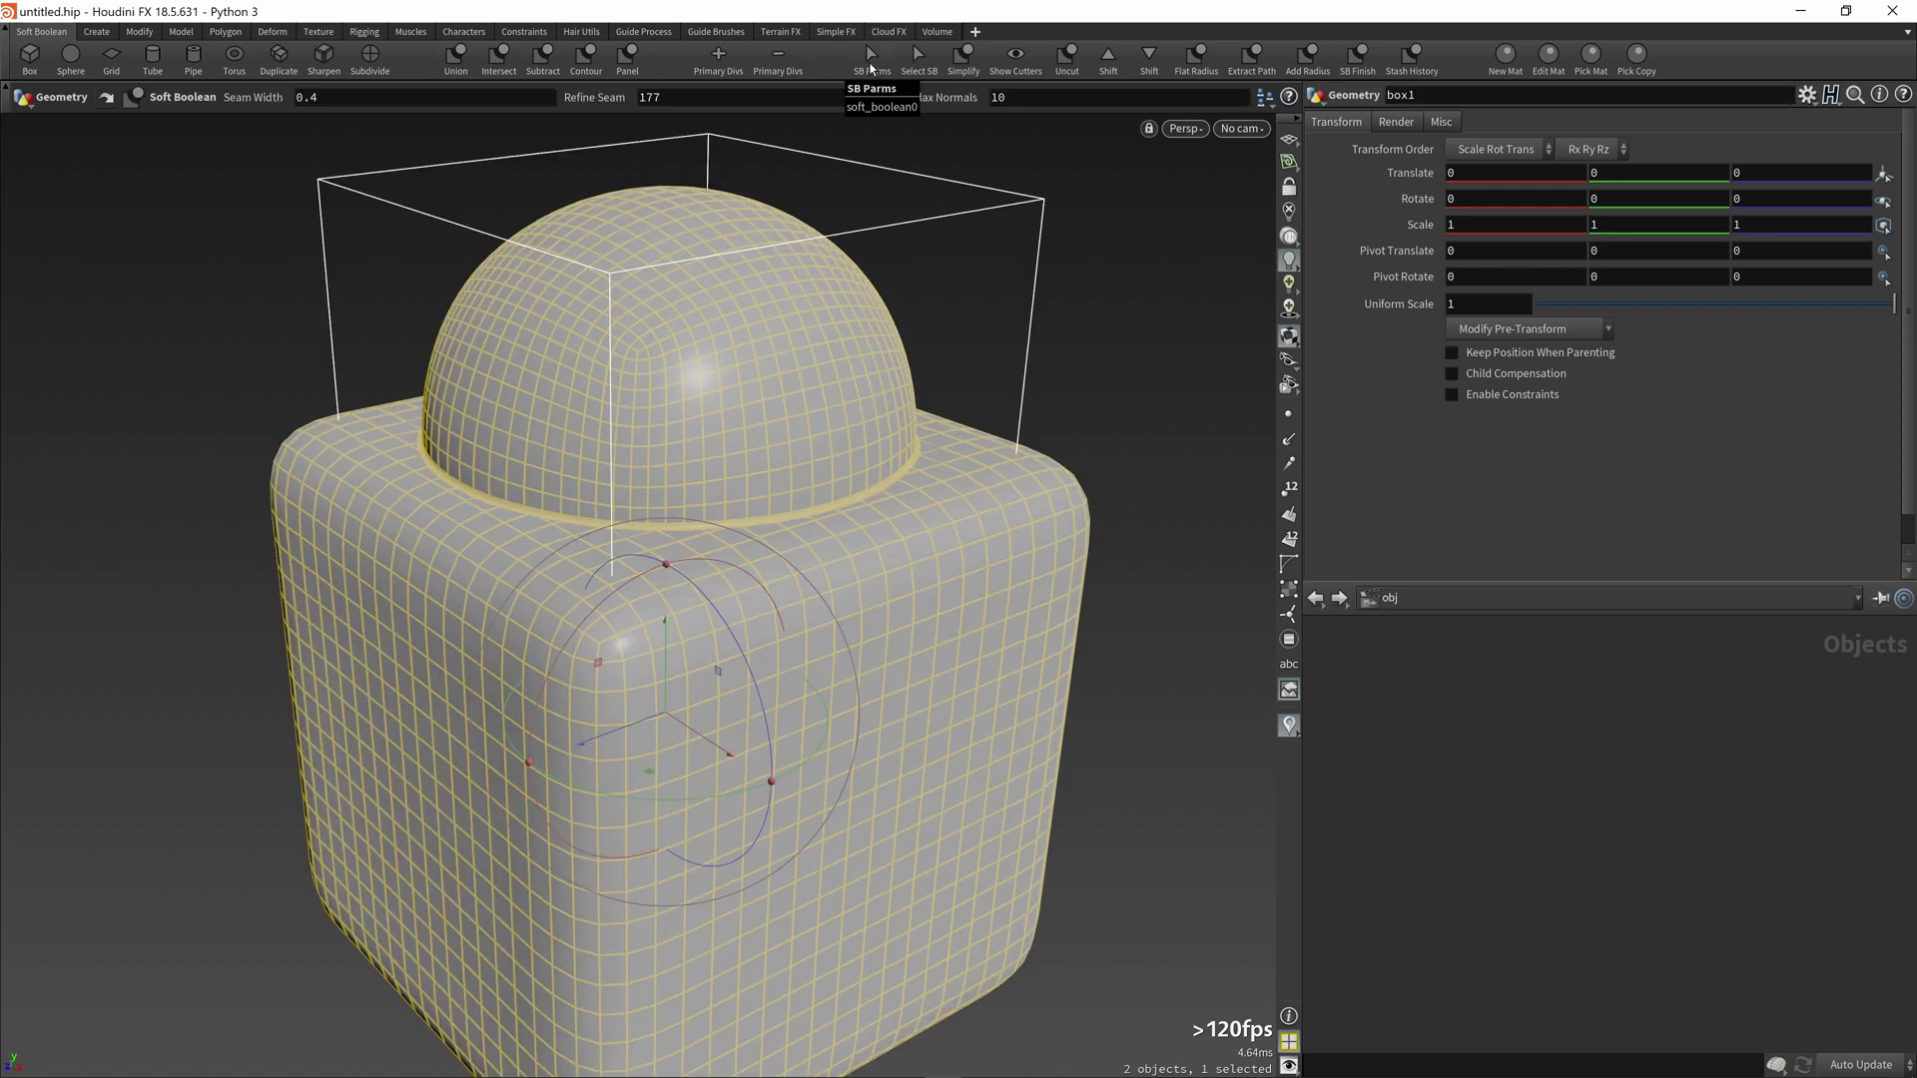
Step: Open the union's Soft Boolean parameters and increase the fillet radius where the sphere meets the box
click(871, 67)
drag(839, 17, 1338, 224)
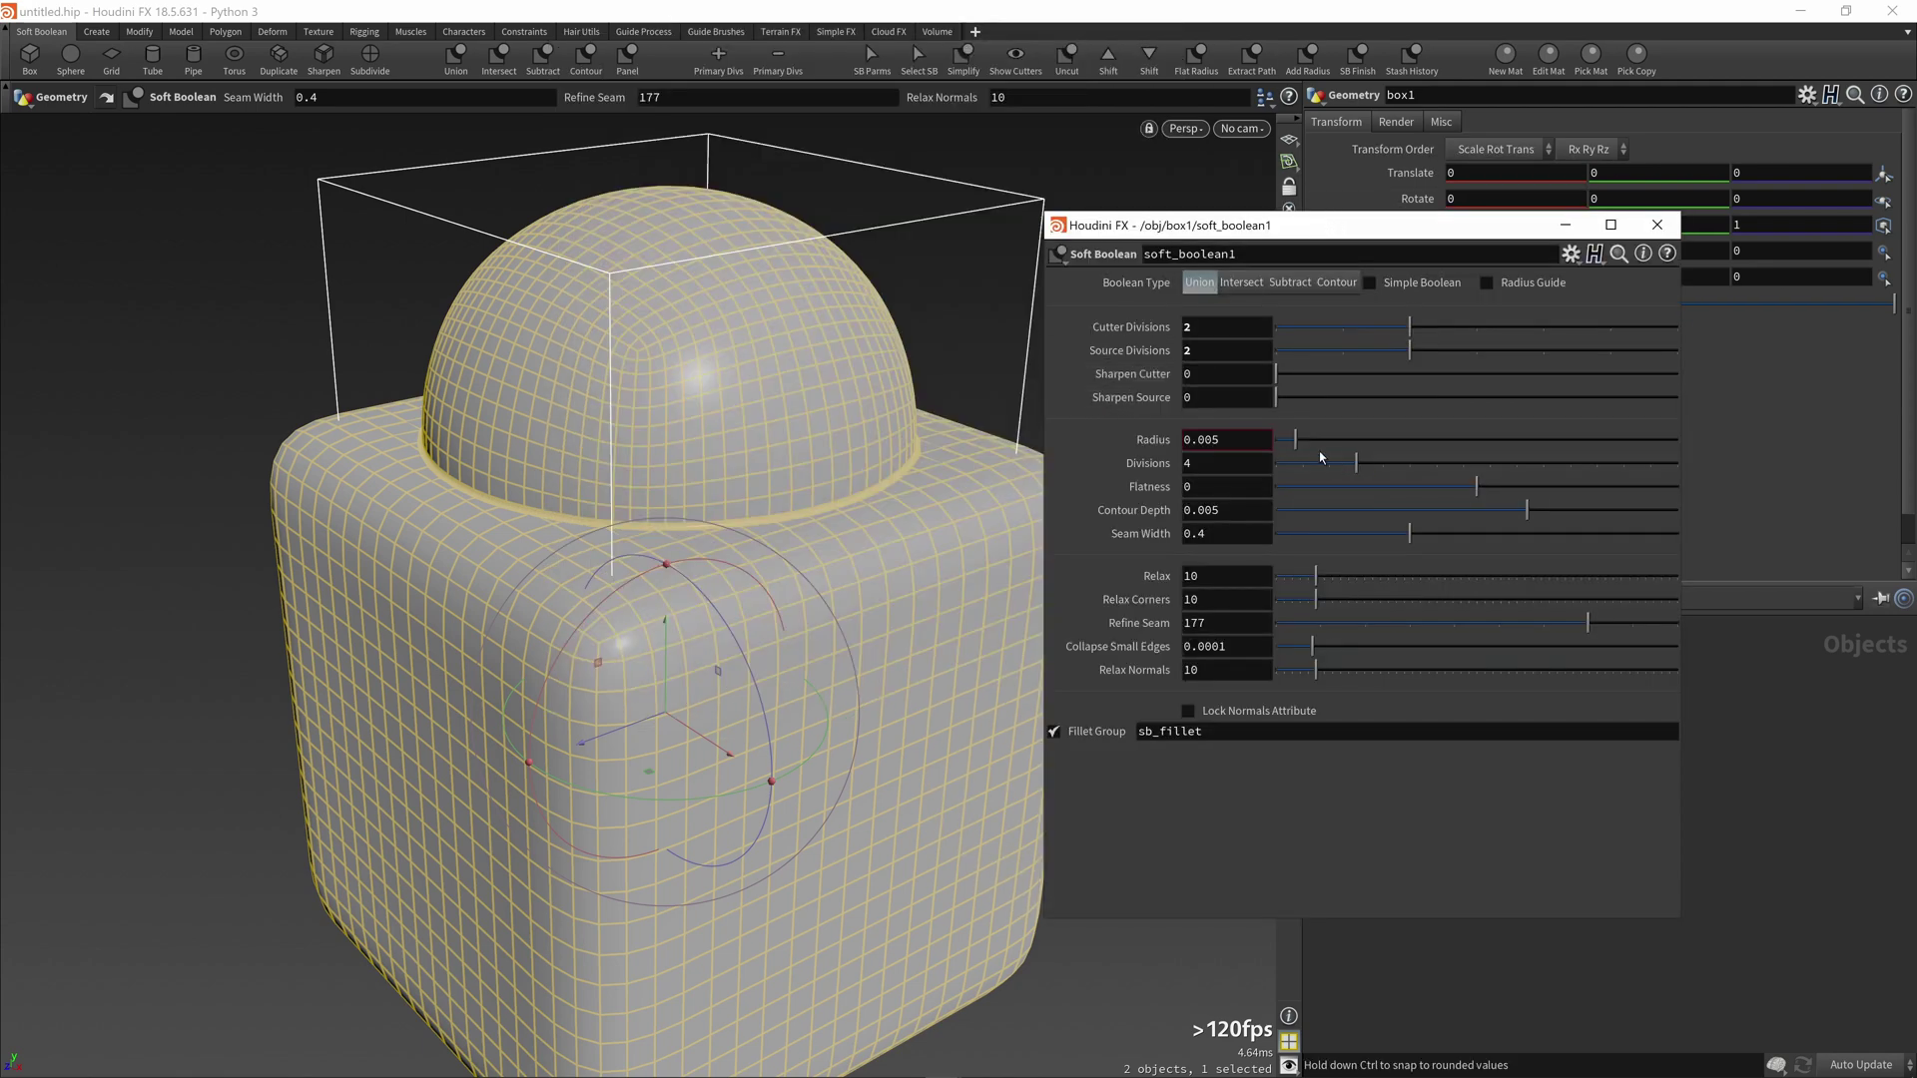
drag(1313, 445, 1326, 442)
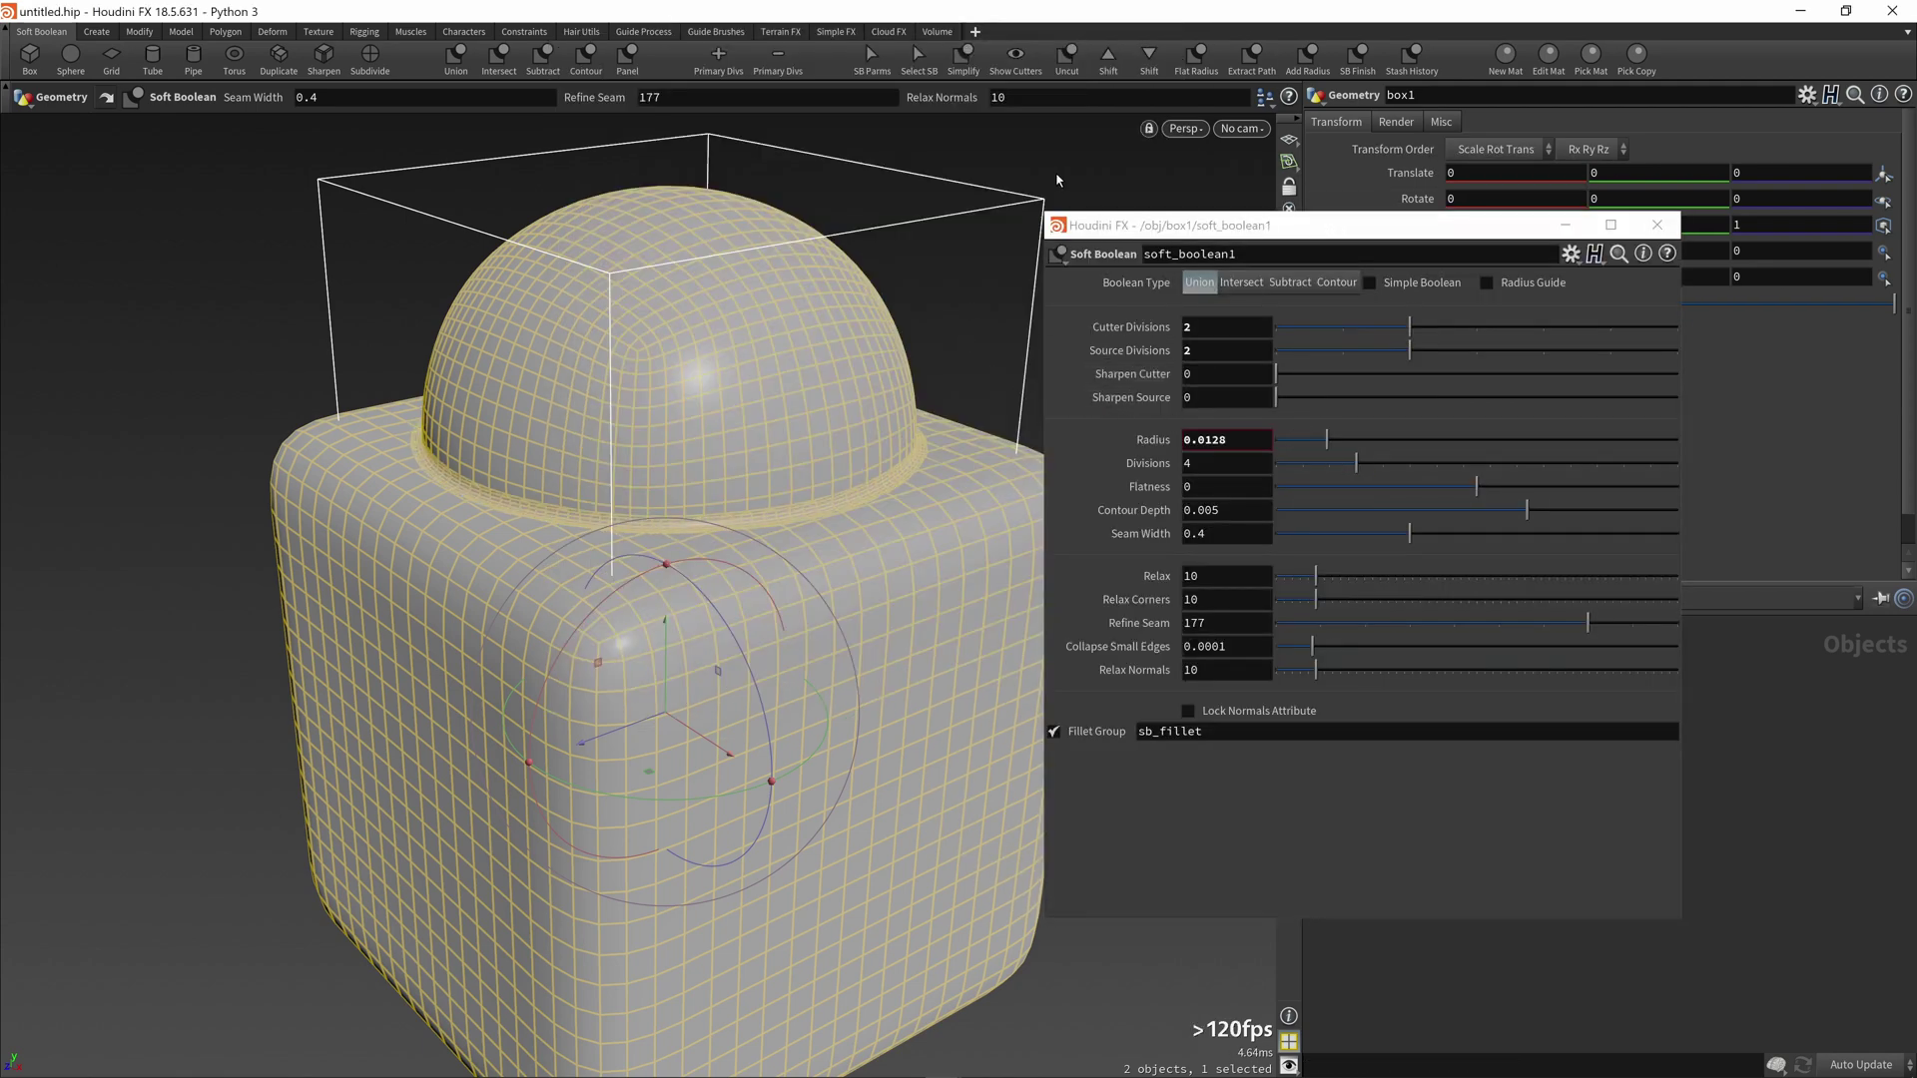
key(s)
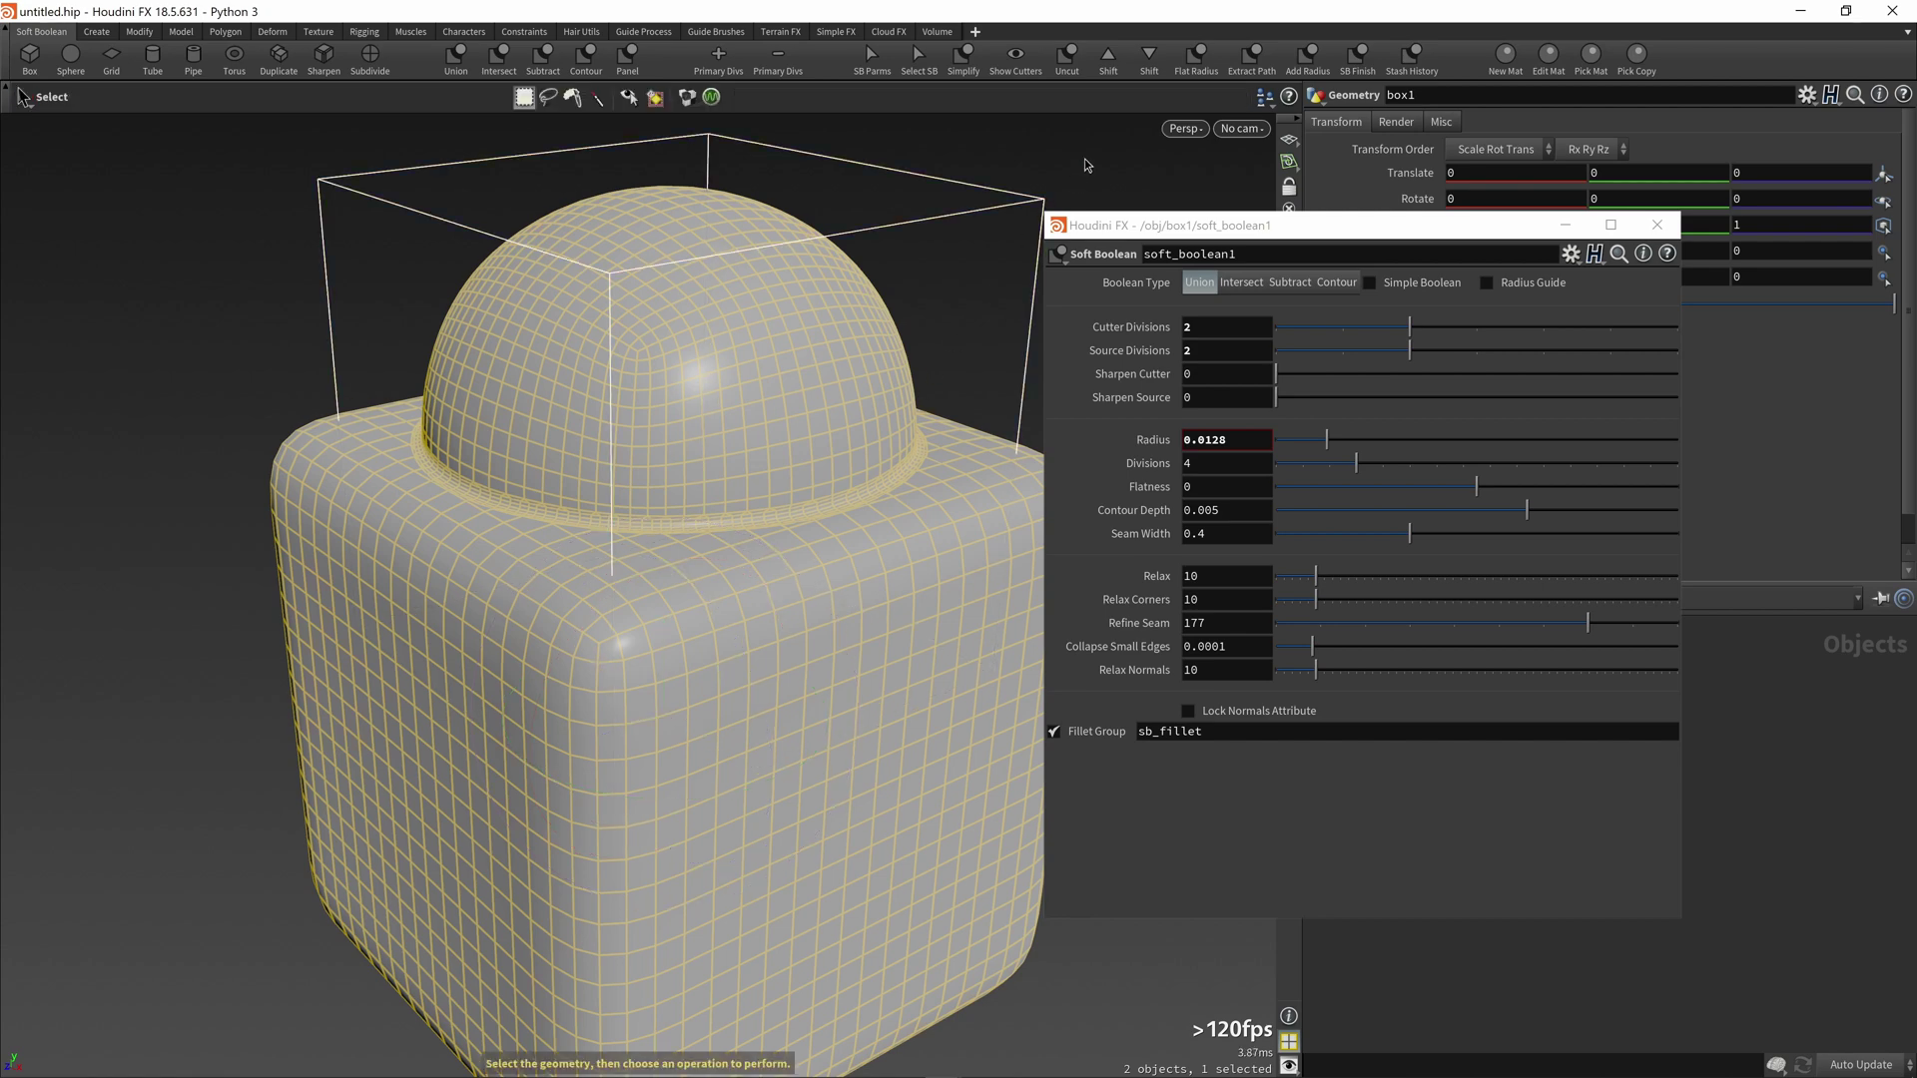
click(1084, 158)
drag(1327, 440, 1367, 442)
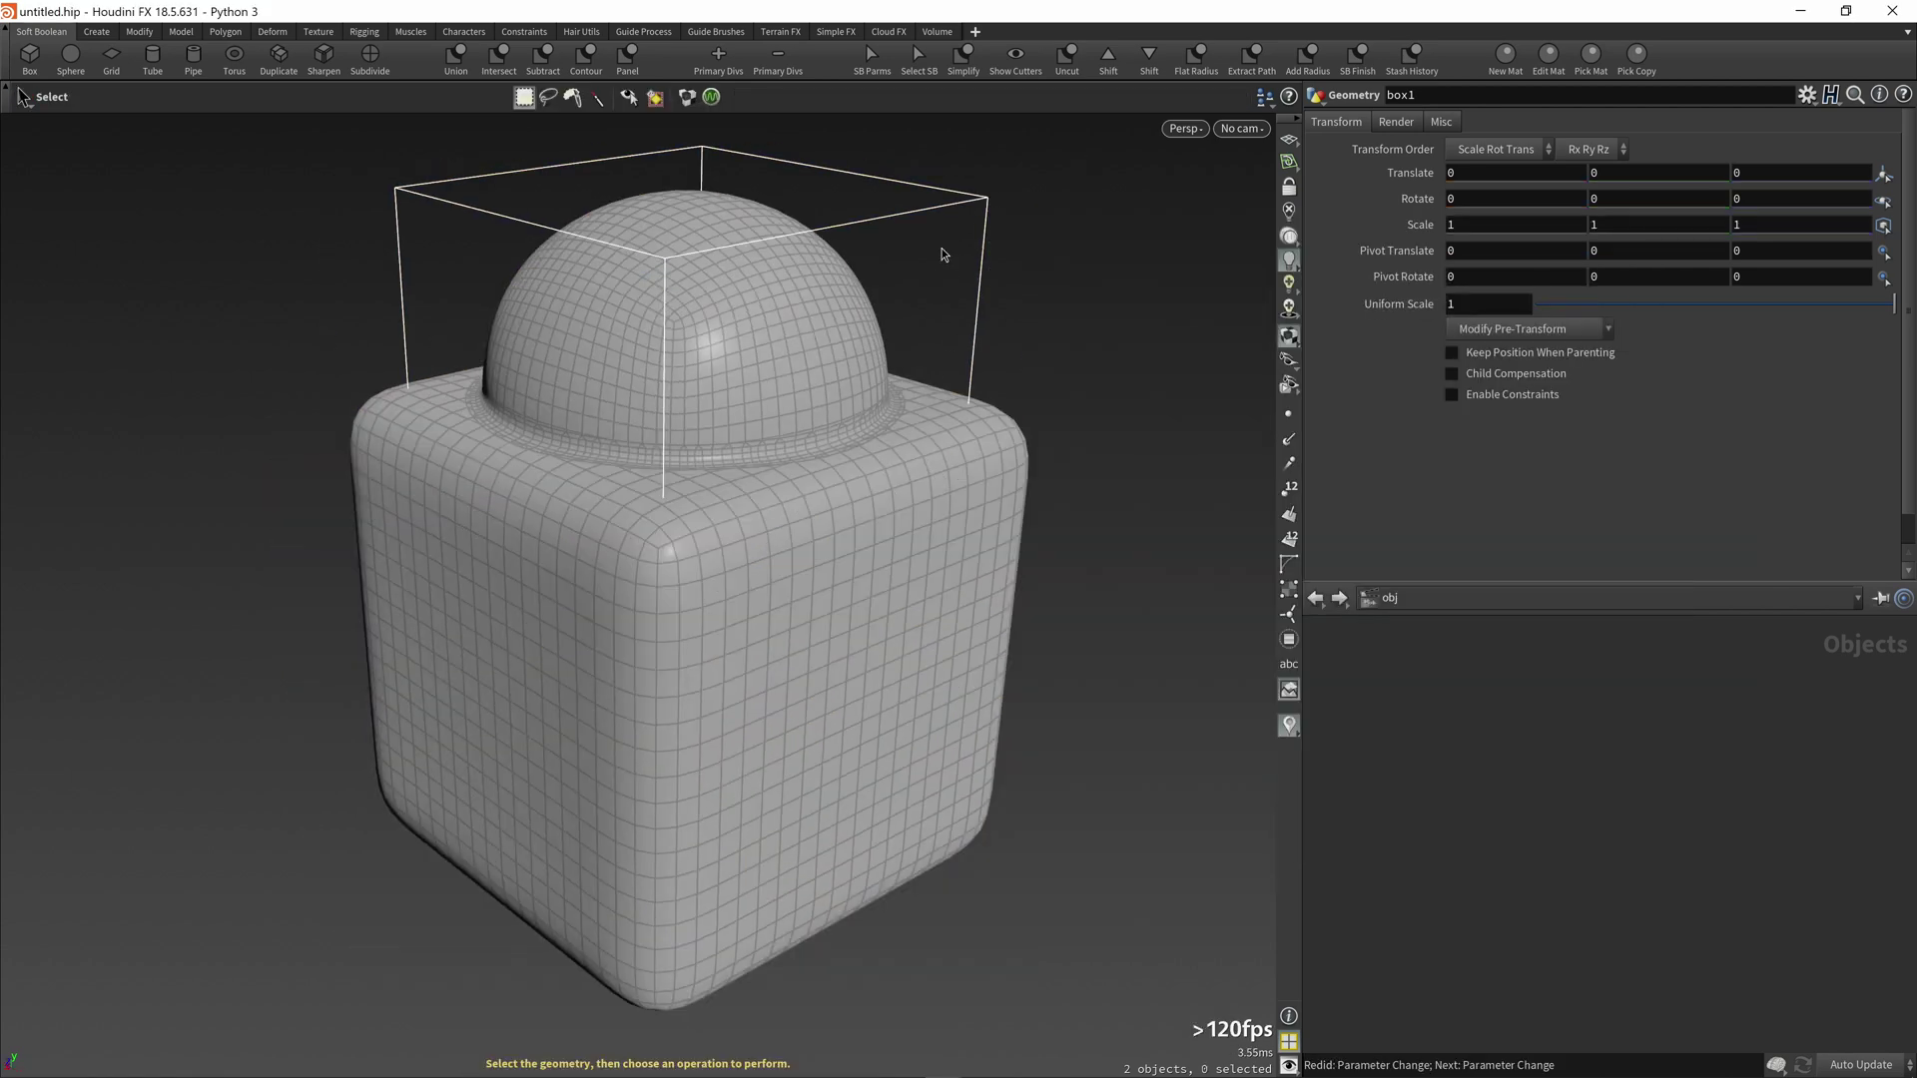
Step: Duplicate the sphere cutter and move the copy to the box's lower edge, at Y about -0.74 and Z about -0.47
click(897, 188)
key(Return)
click(280, 65)
drag(632, 309, 848, 750)
alt+drag(896, 683, 609, 459)
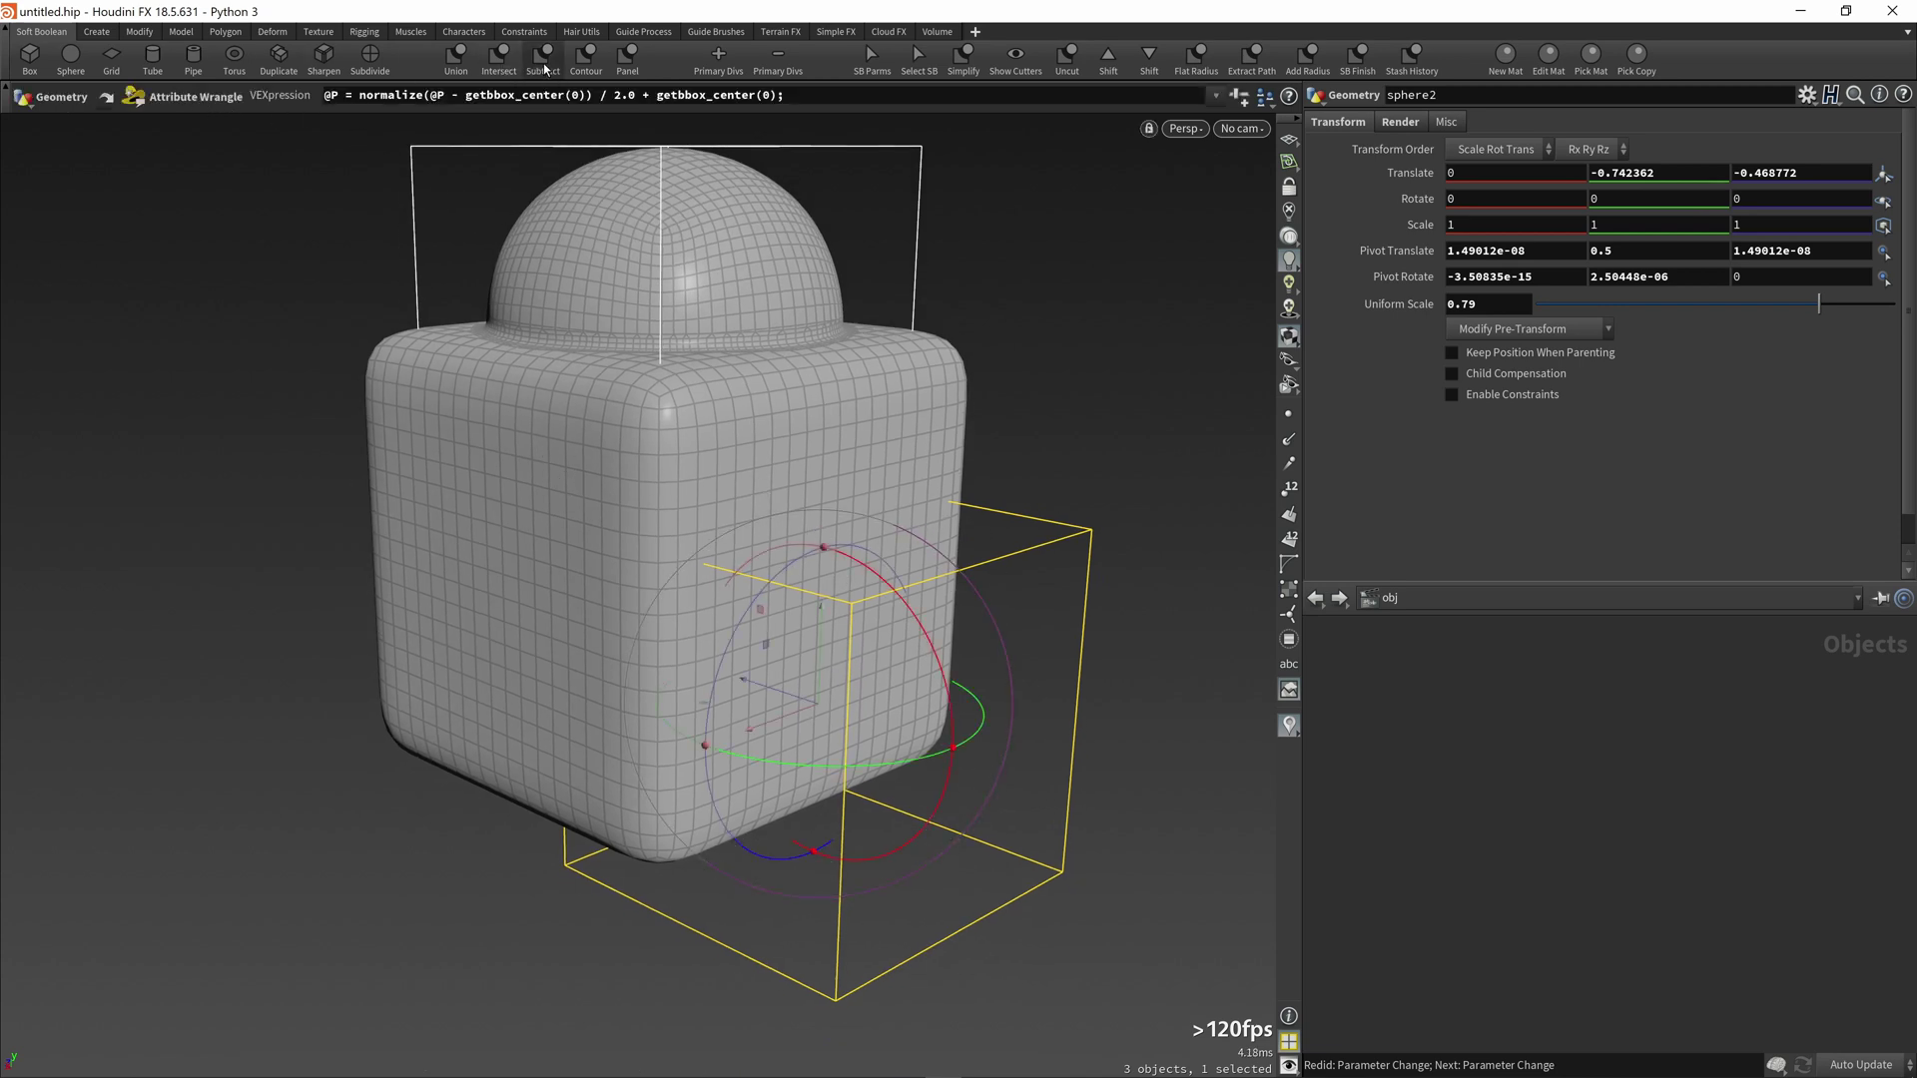
Step: Subtract the duplicated sphere from the box, lower it to Y about -0.906, and open the cut's Soft Boolean parameters
alt+drag(966, 525, 945, 471)
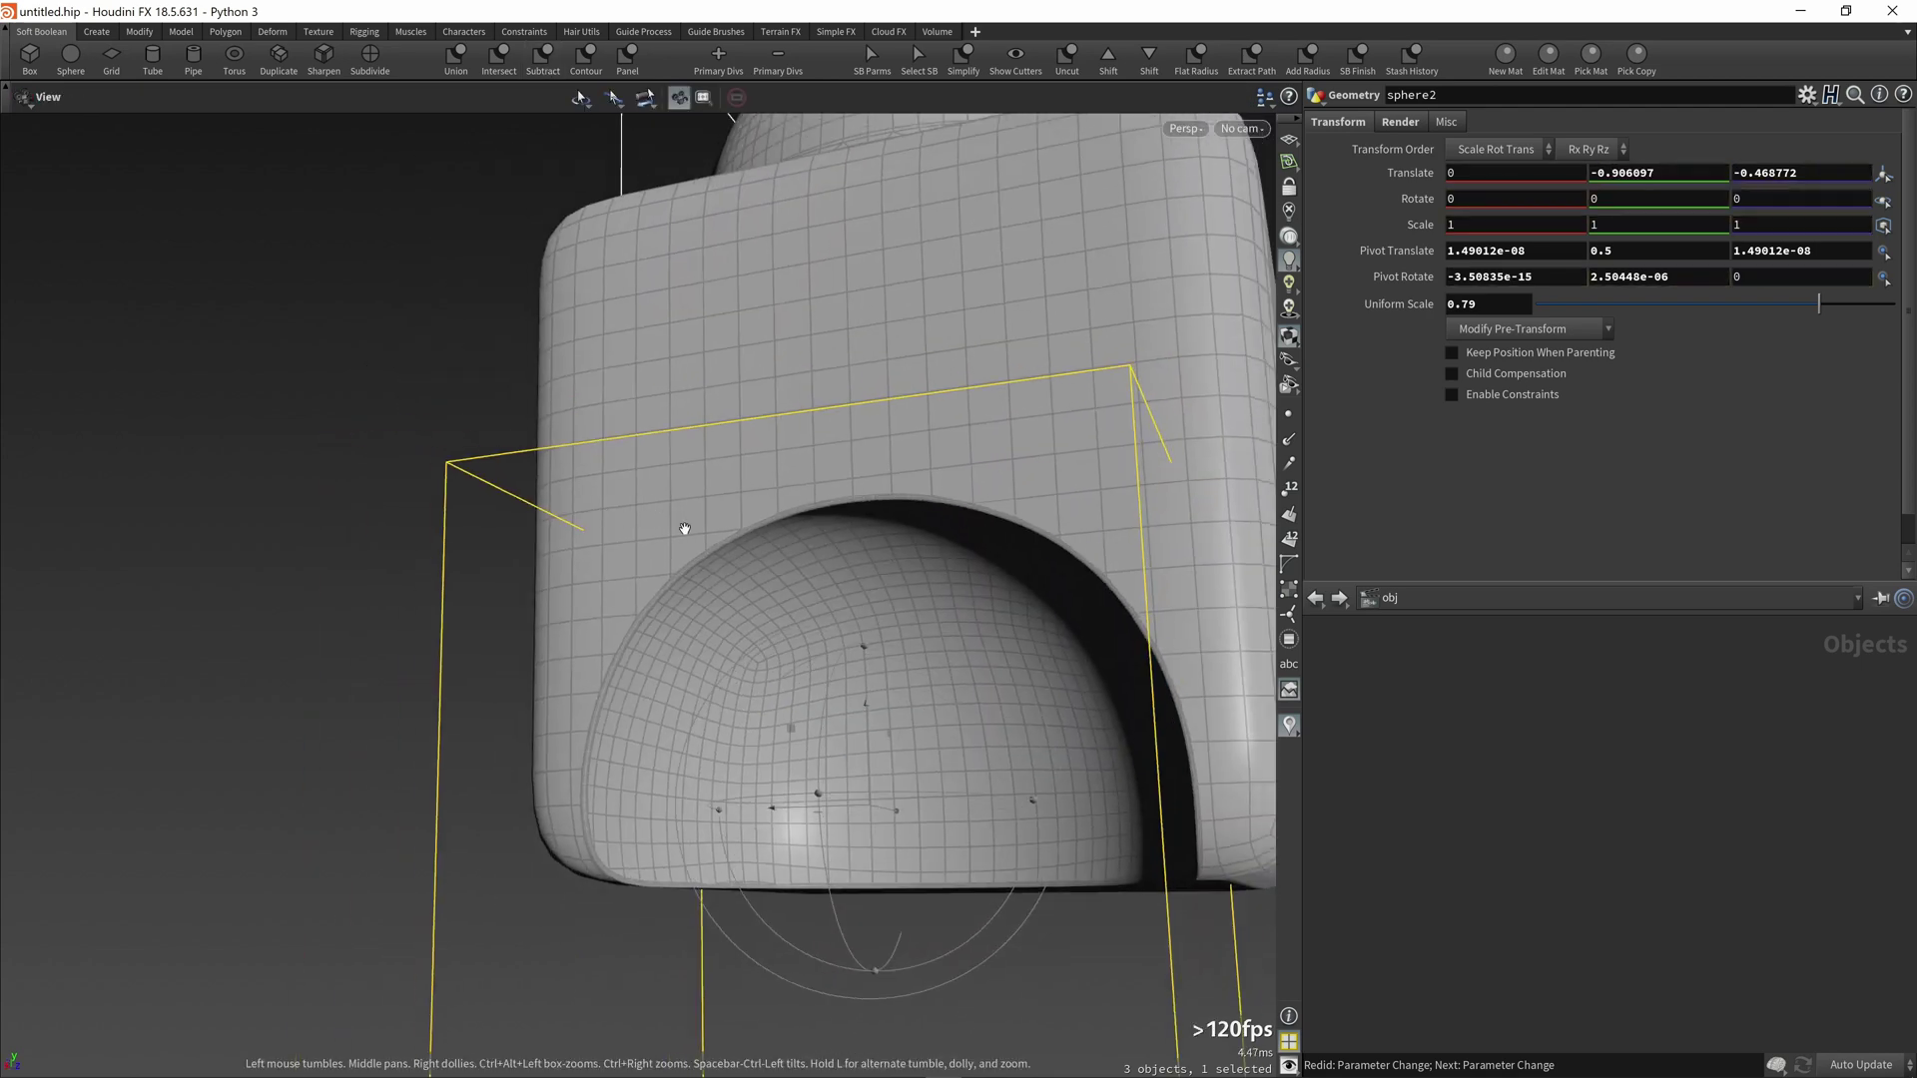
alt+drag(685, 528, 733, 426)
alt+drag(840, 603, 796, 557)
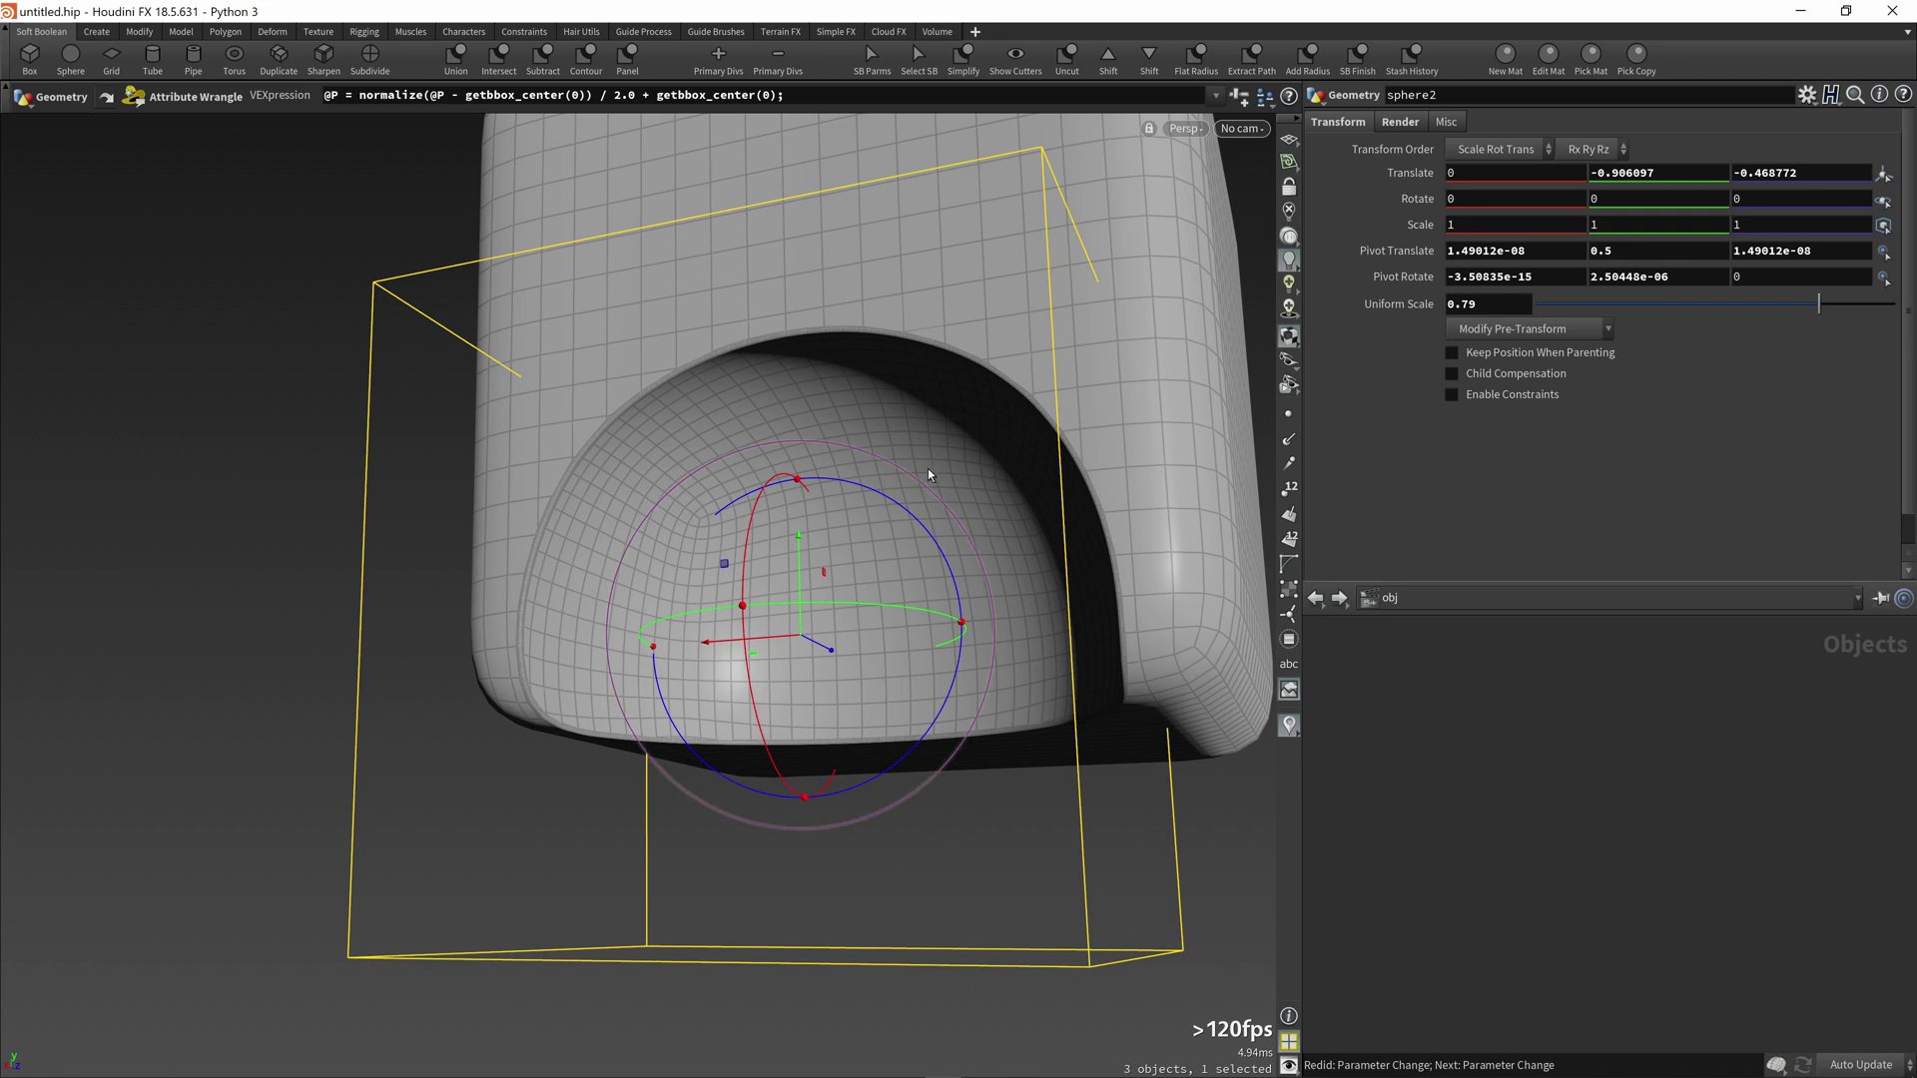
click(872, 60)
drag(826, 30, 1316, 291)
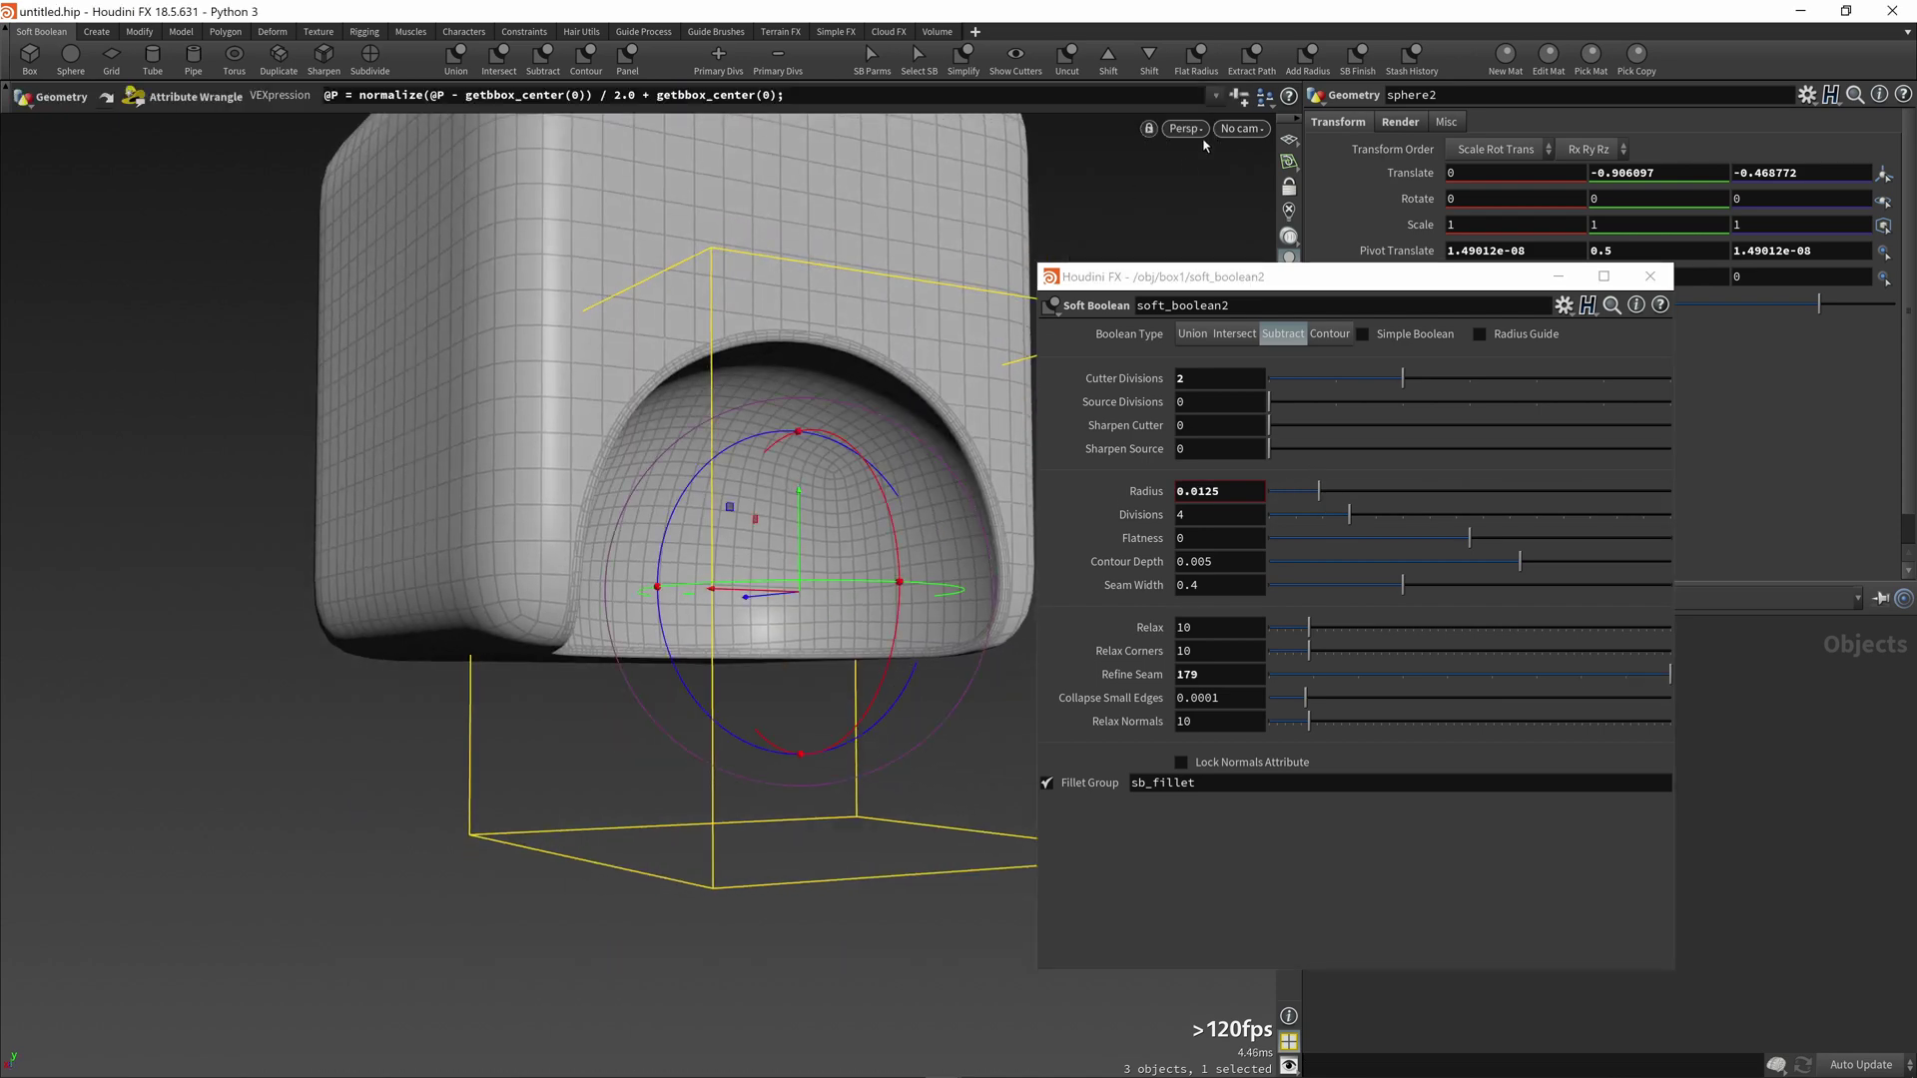
click(1190, 77)
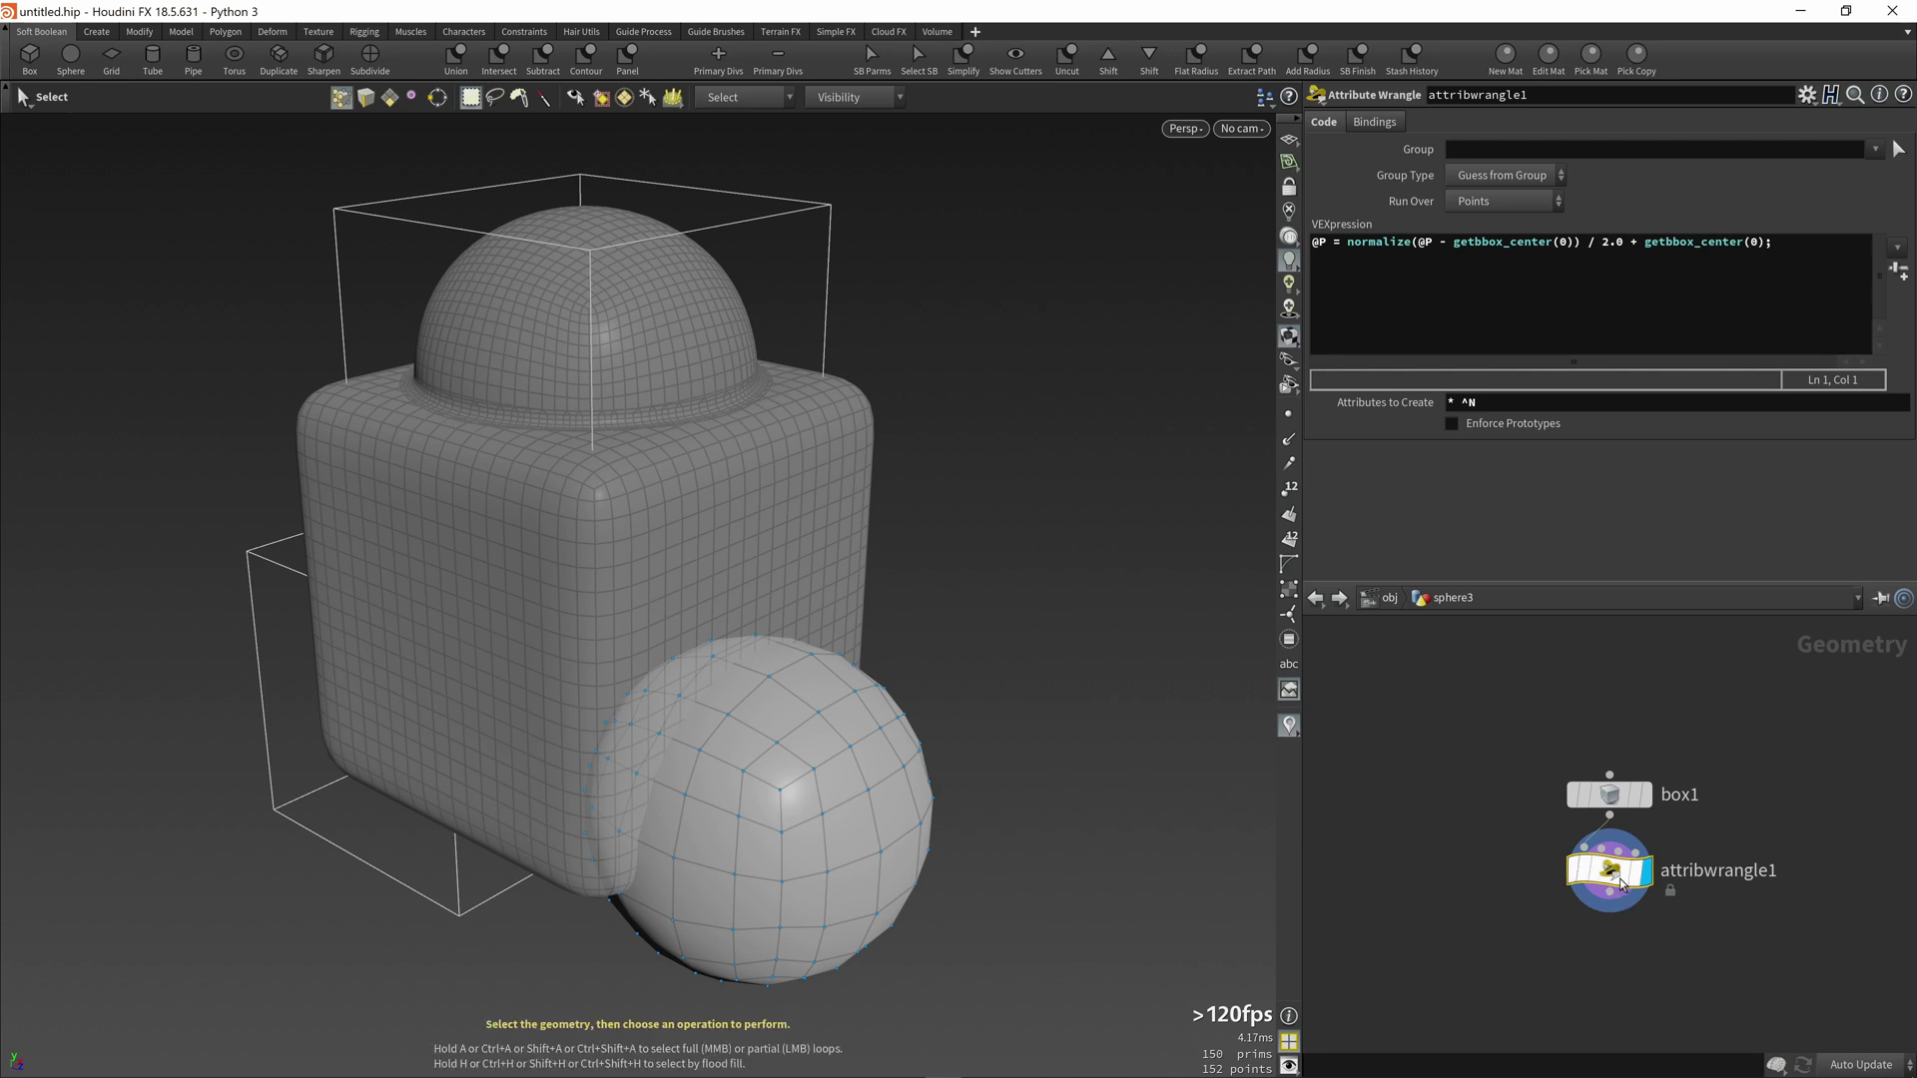
Step: Add a box inside the third sphere's geometry network, select it with the attribute wrangle node, and union the two
click(539, 62)
click(865, 440)
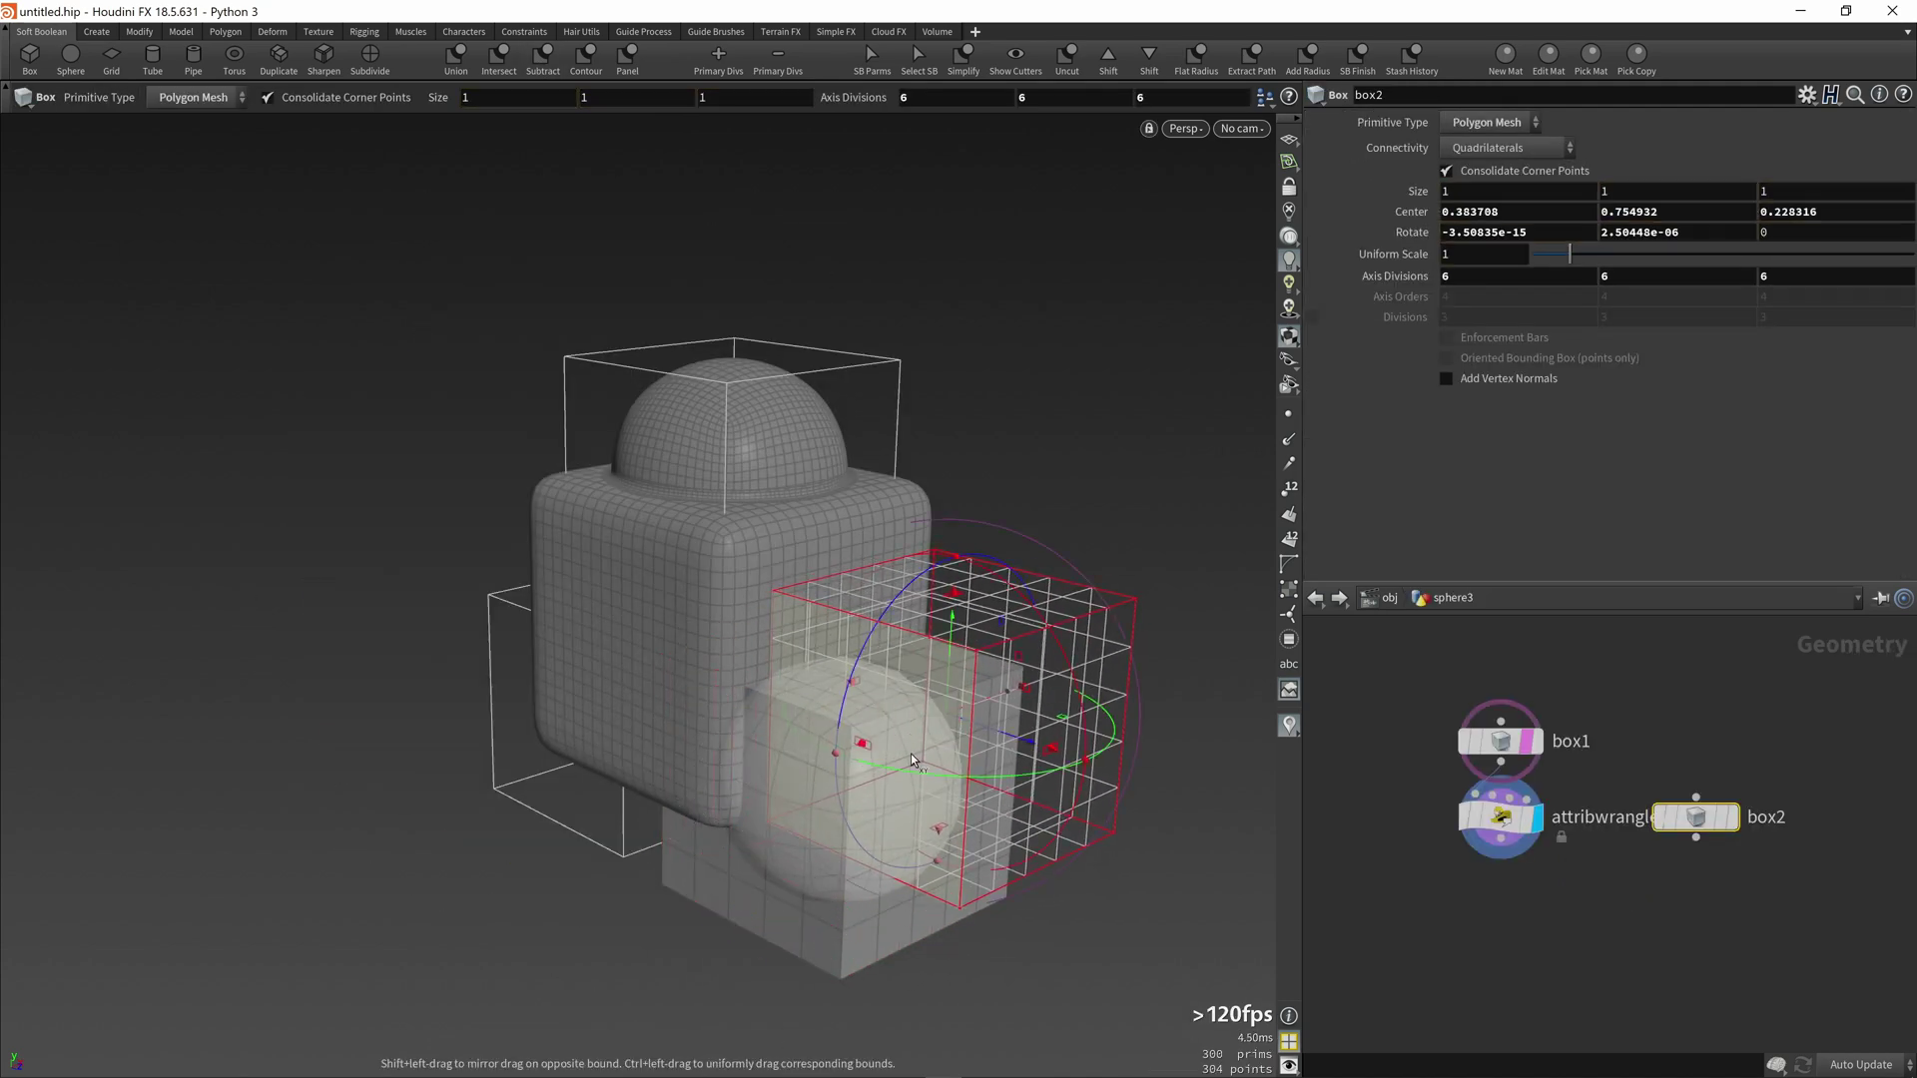
drag(953, 713, 946, 723)
alt+right_drag(896, 769, 1099, 800)
shift+click(1477, 814)
alt+drag(914, 796, 958, 813)
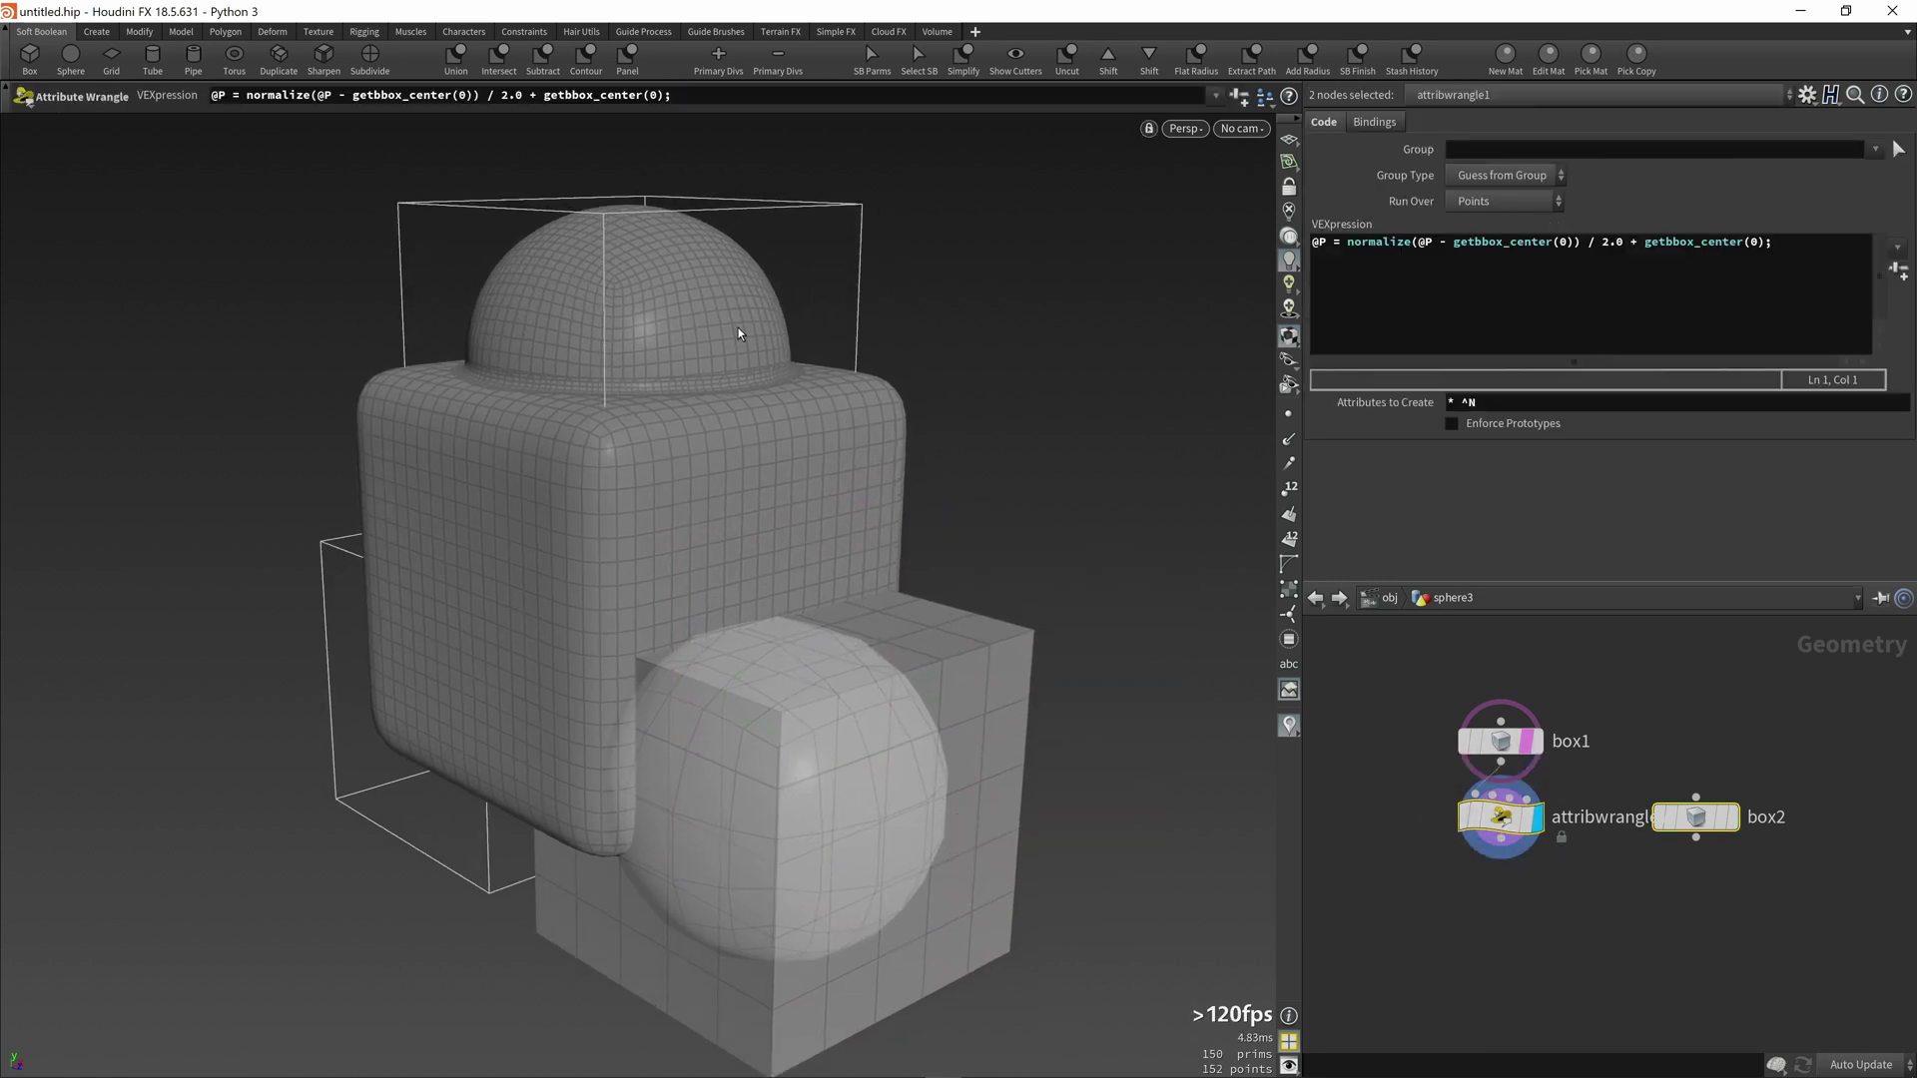
click(455, 59)
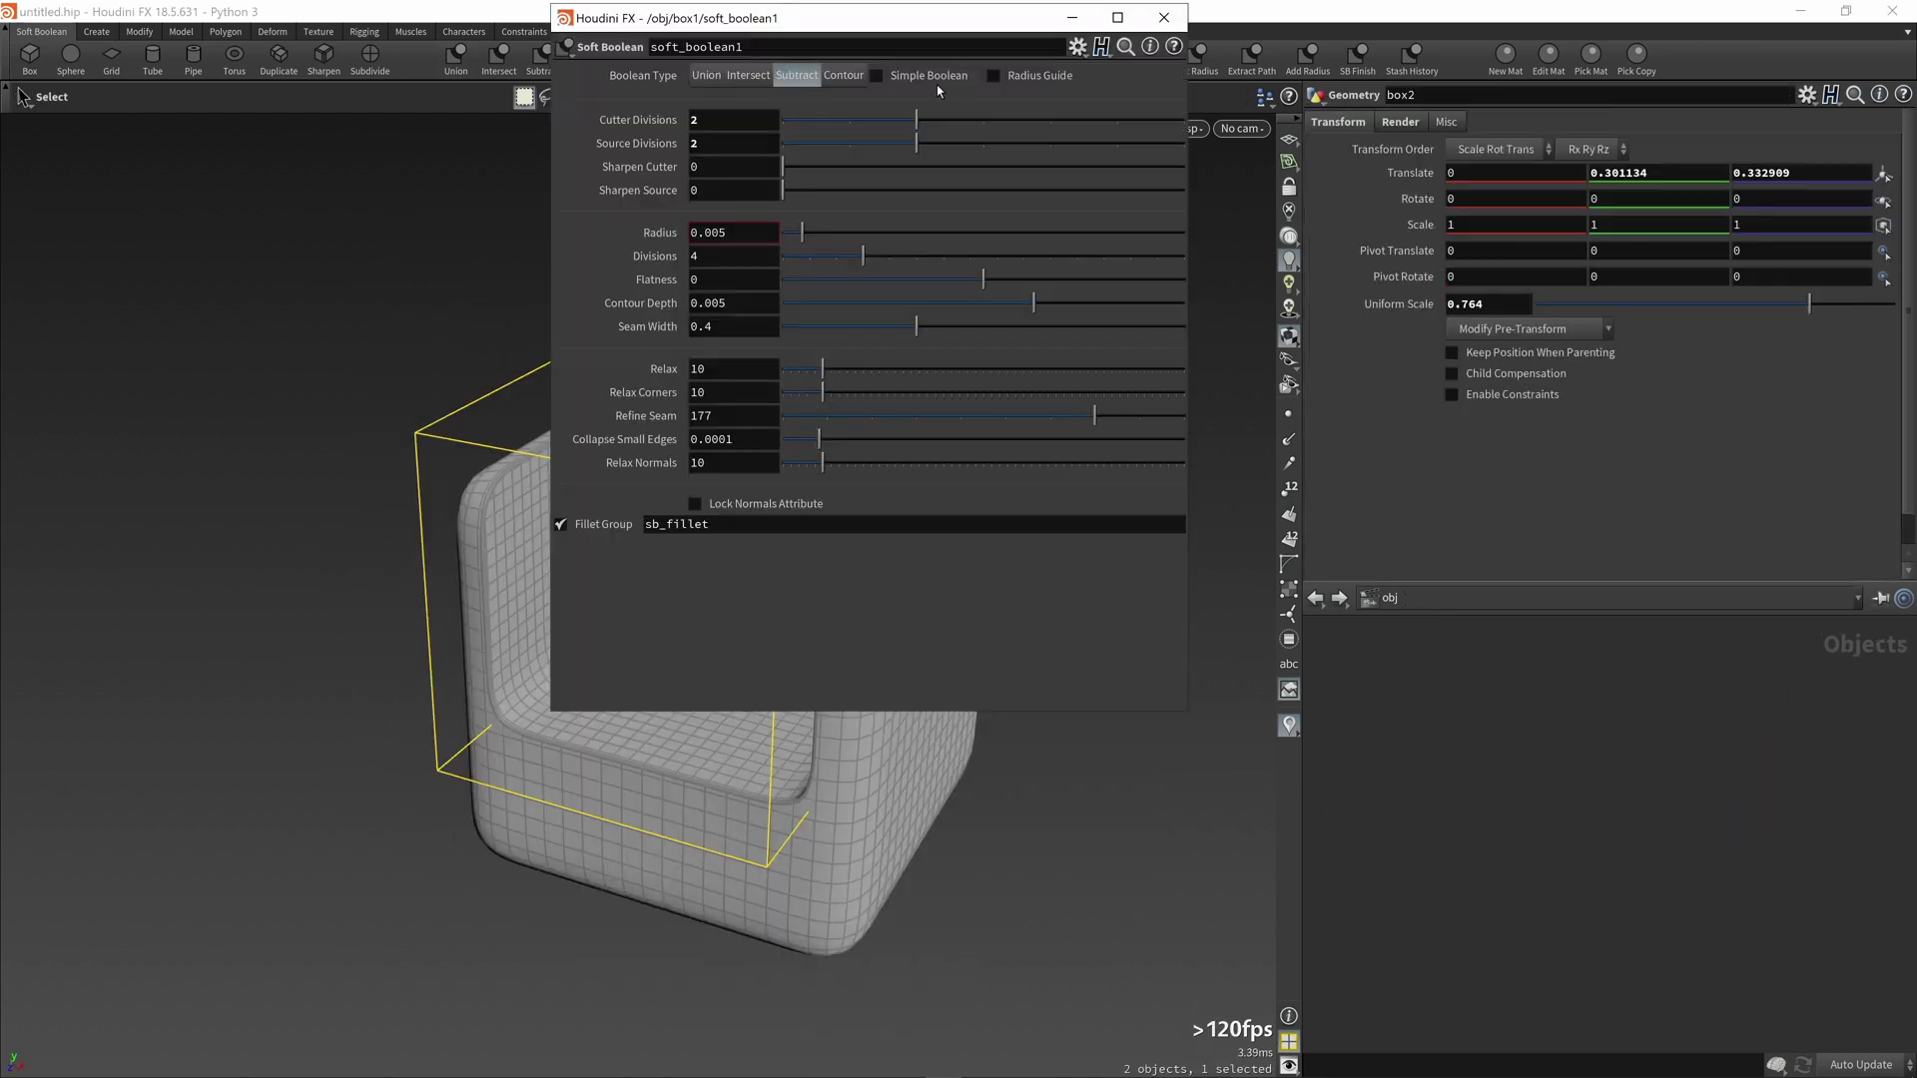
Step: In the box subtraction's Soft Boolean parameters, keep Cutter Divisions at 2 and set Sharpen Cutter to 0.0529 and Sharpen Source to 0.0454
drag(878, 18, 1360, 153)
drag(1360, 153, 1357, 187)
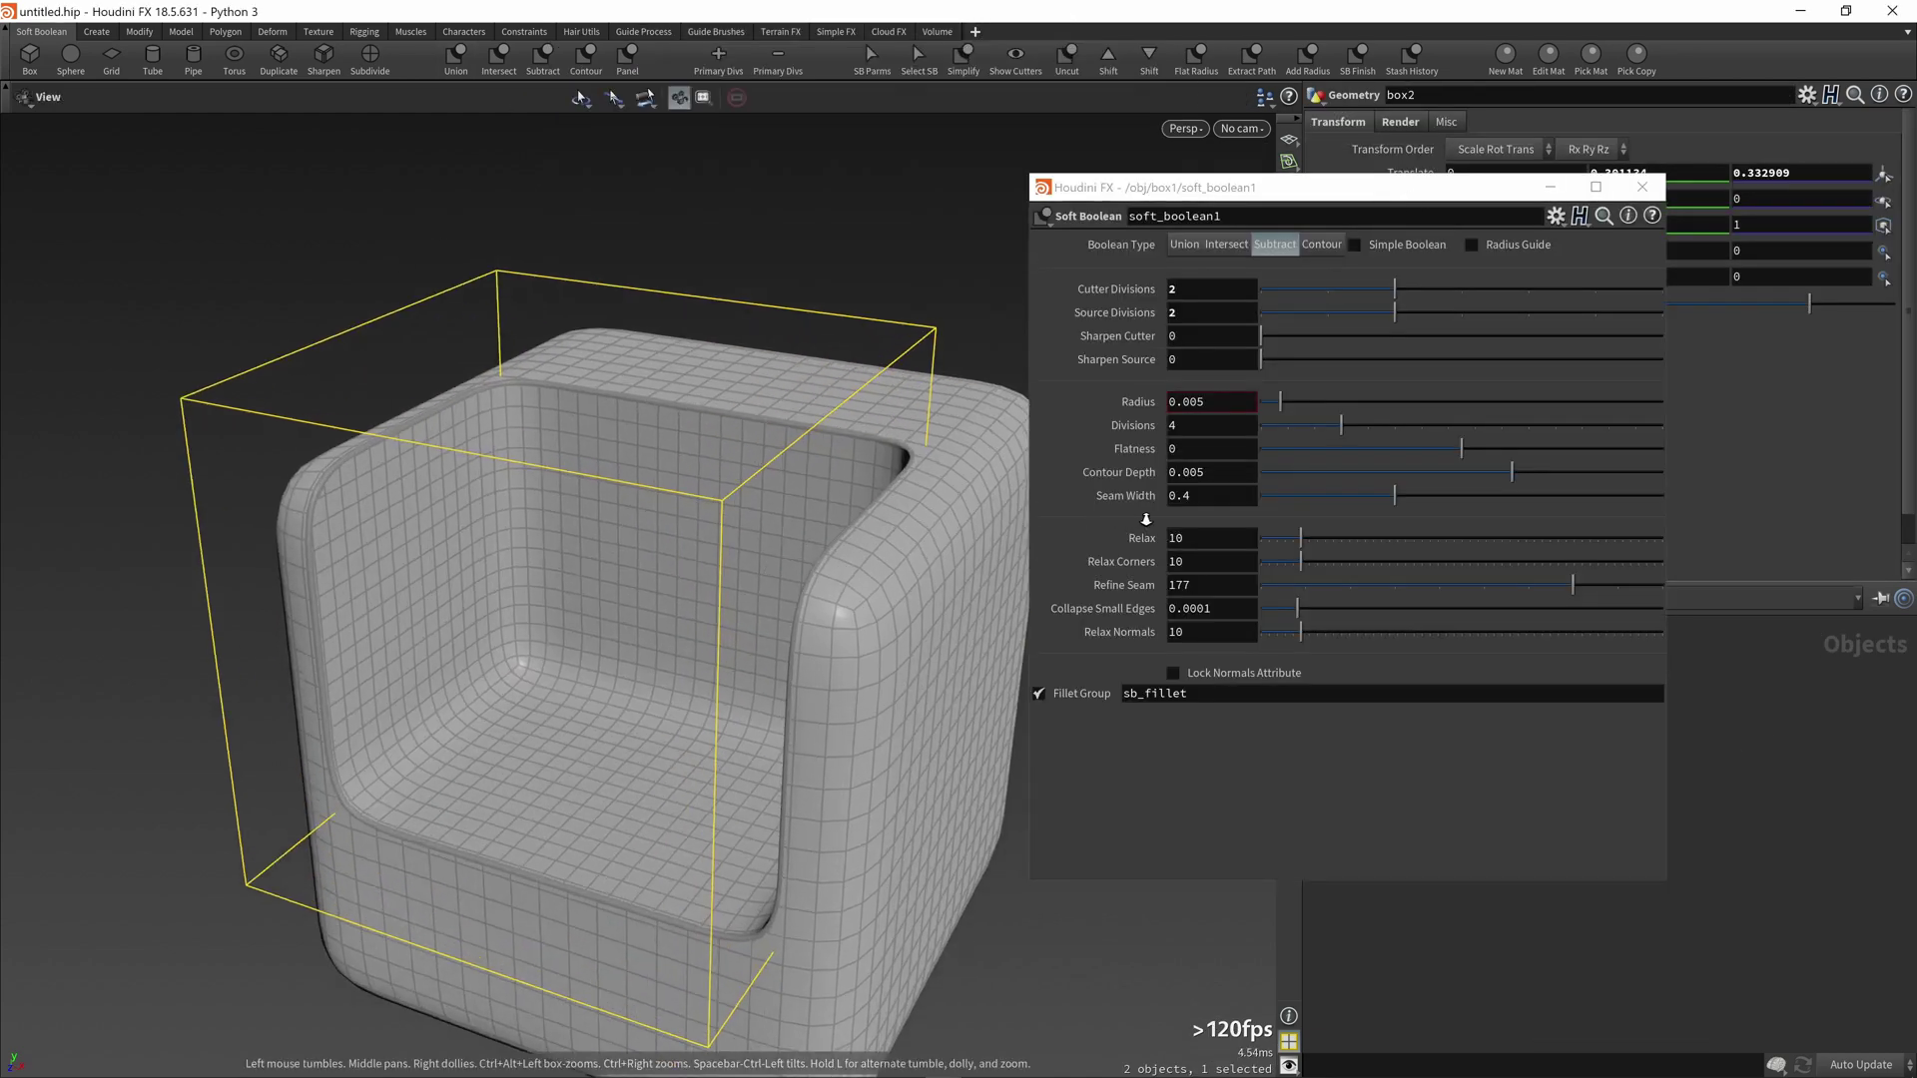
drag(959, 544, 560, 620)
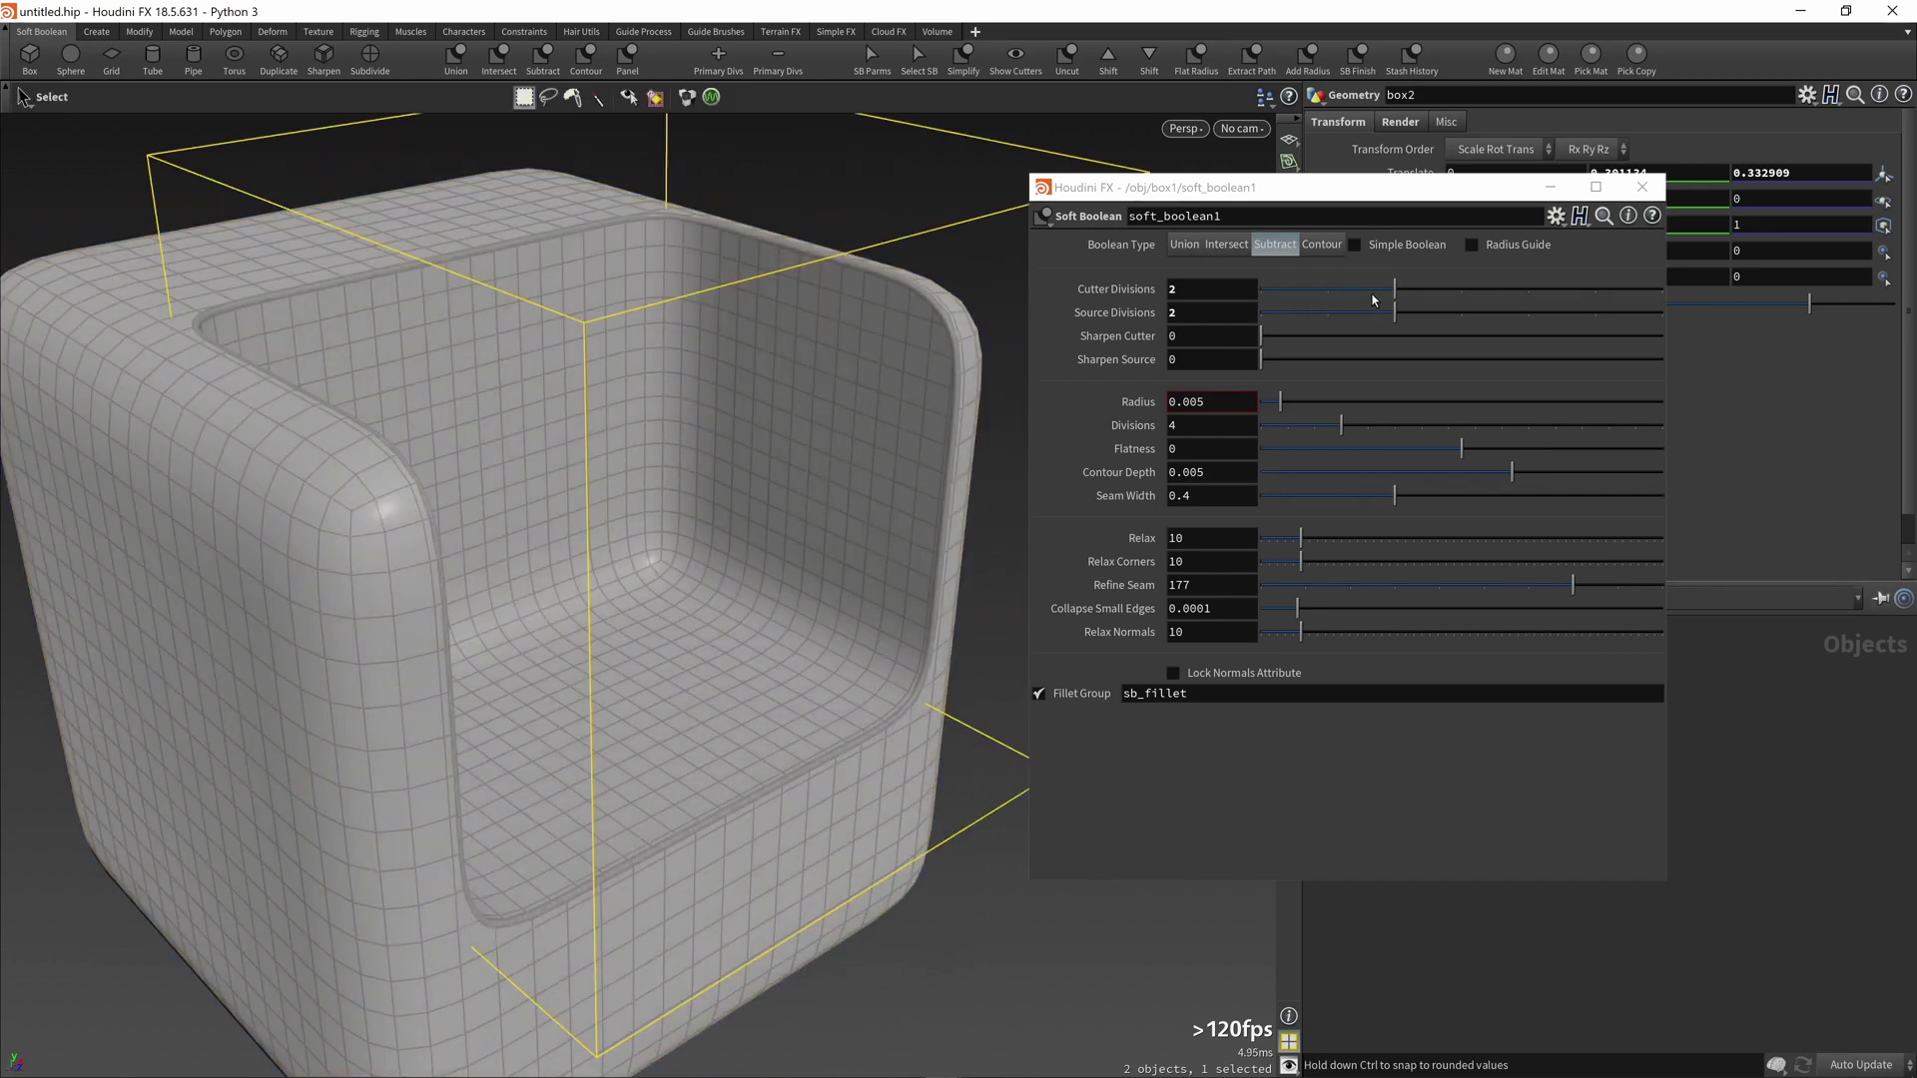
mouse_move(1418, 302)
mouse_down()
mouse_move(1292, 299)
mouse_move(1448, 295)
mouse_up()
click(1403, 292)
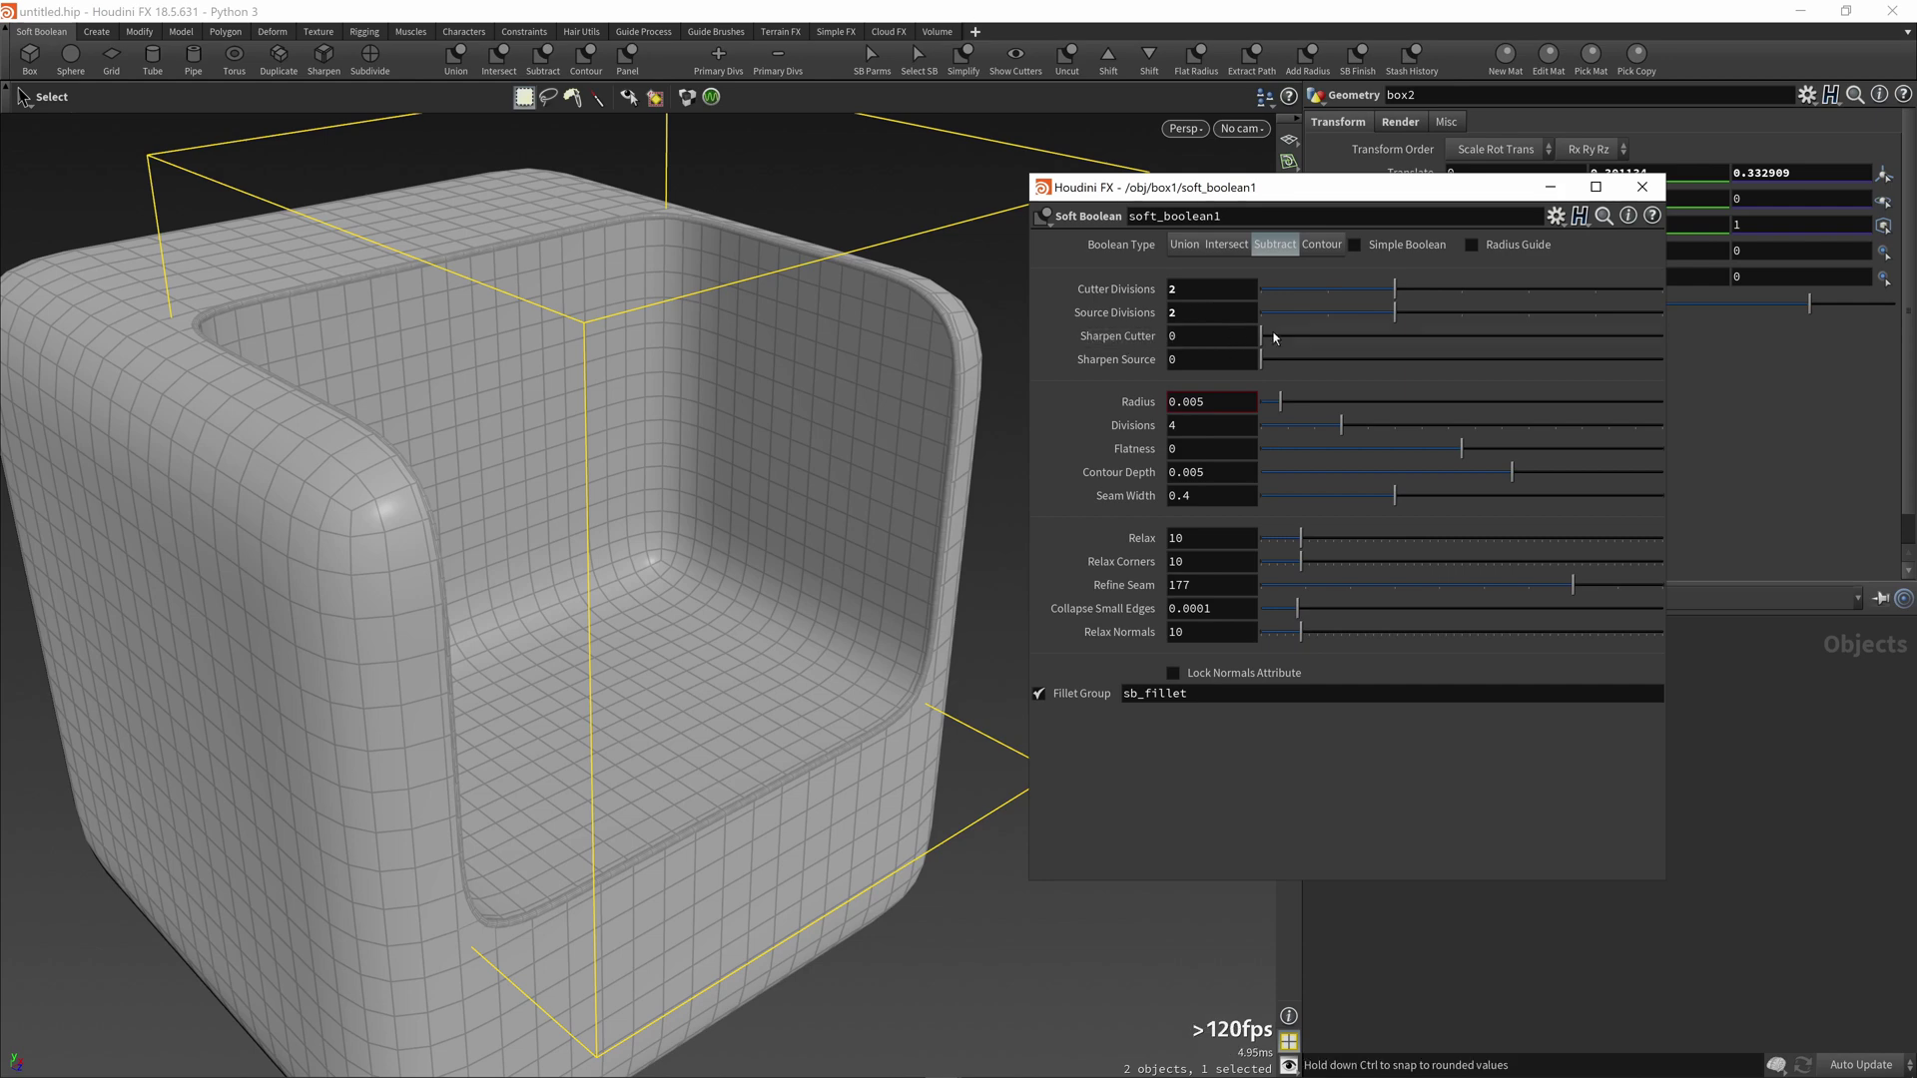
drag(1298, 340, 1304, 340)
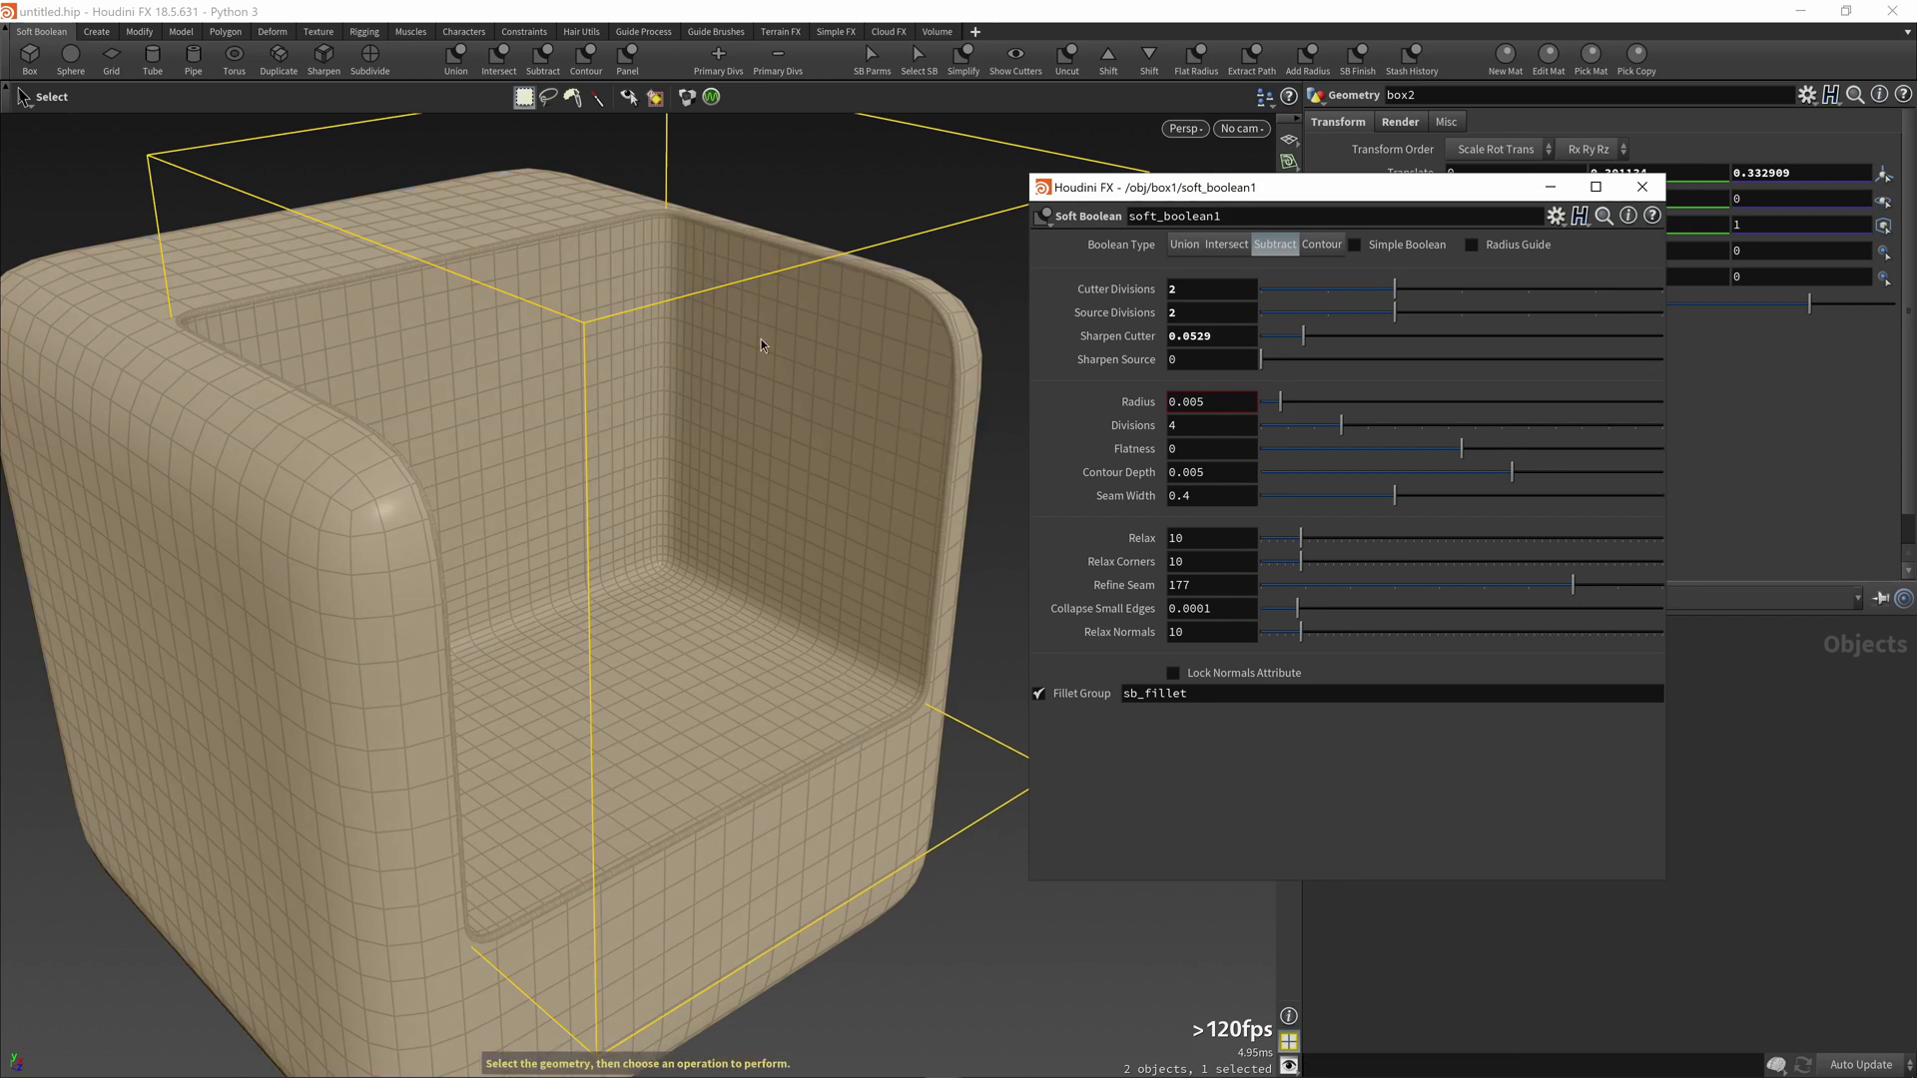
click(1291, 361)
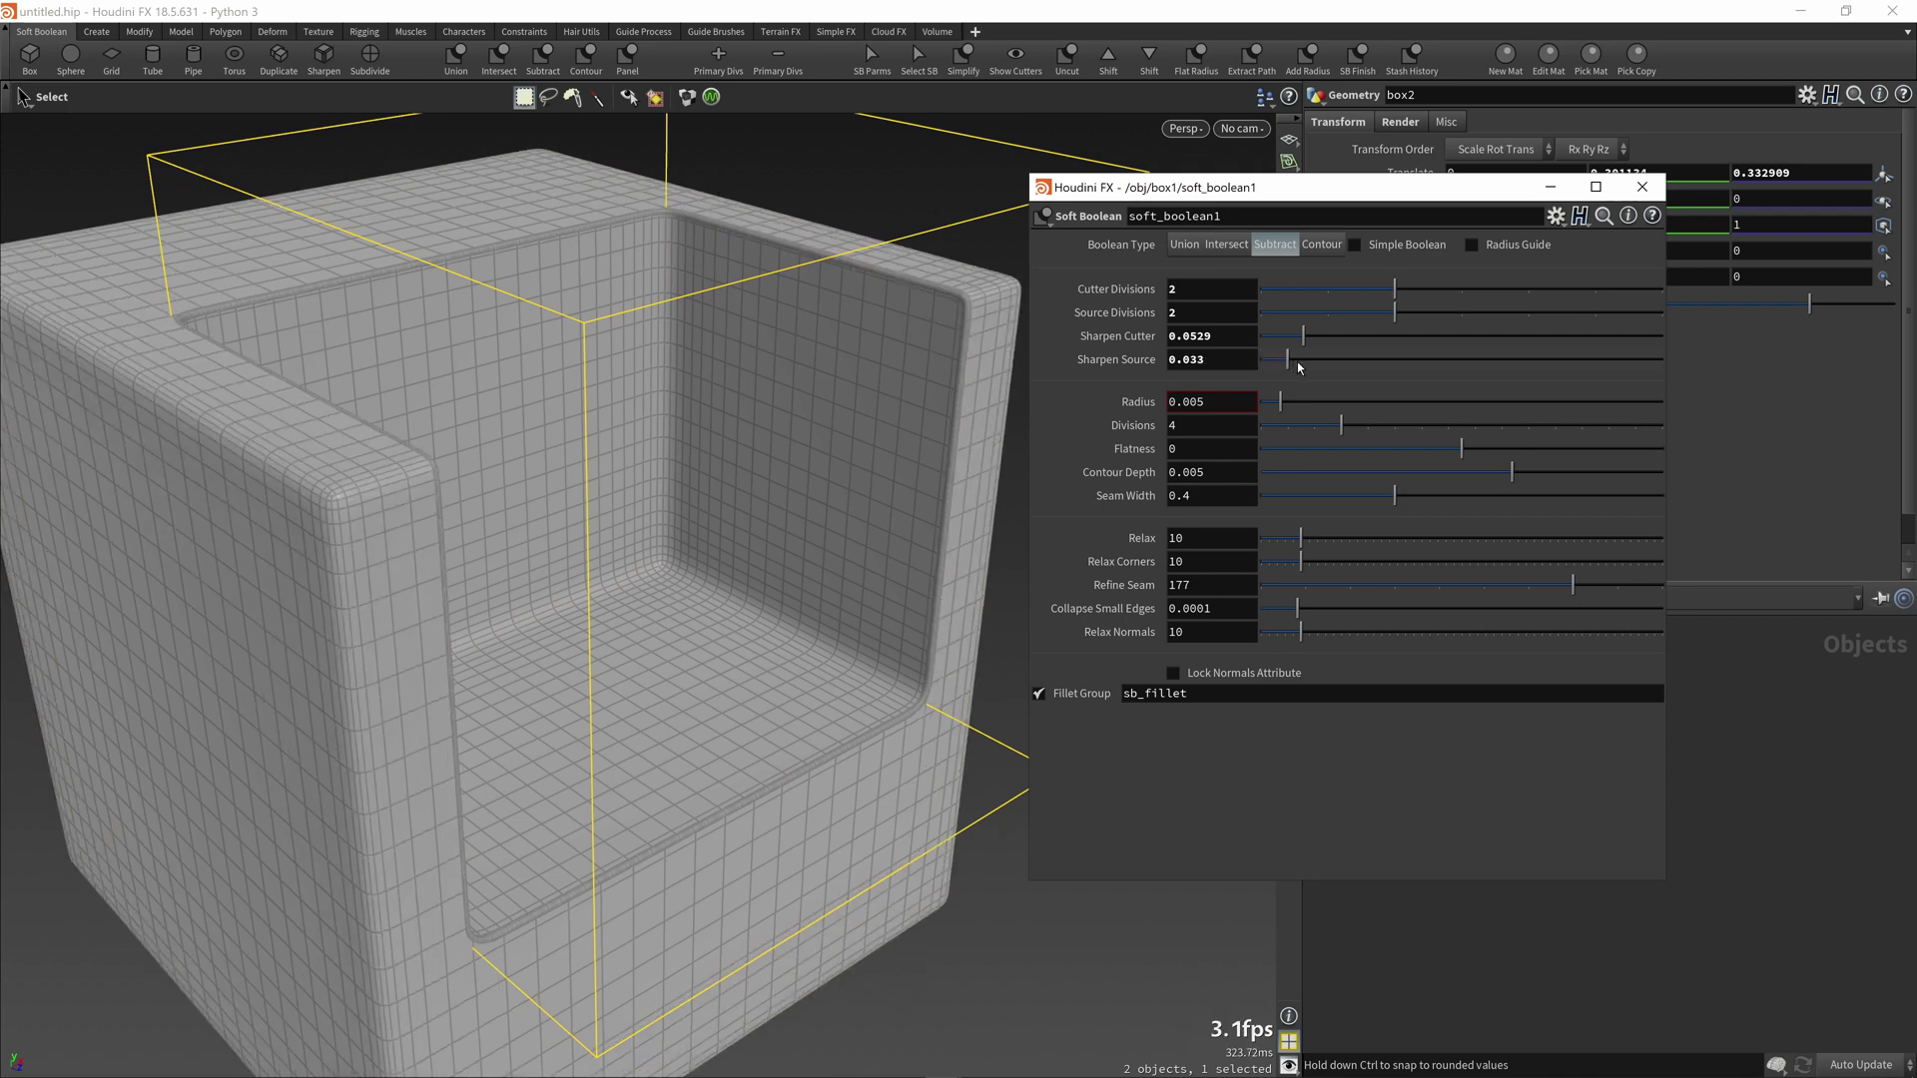
click(1299, 361)
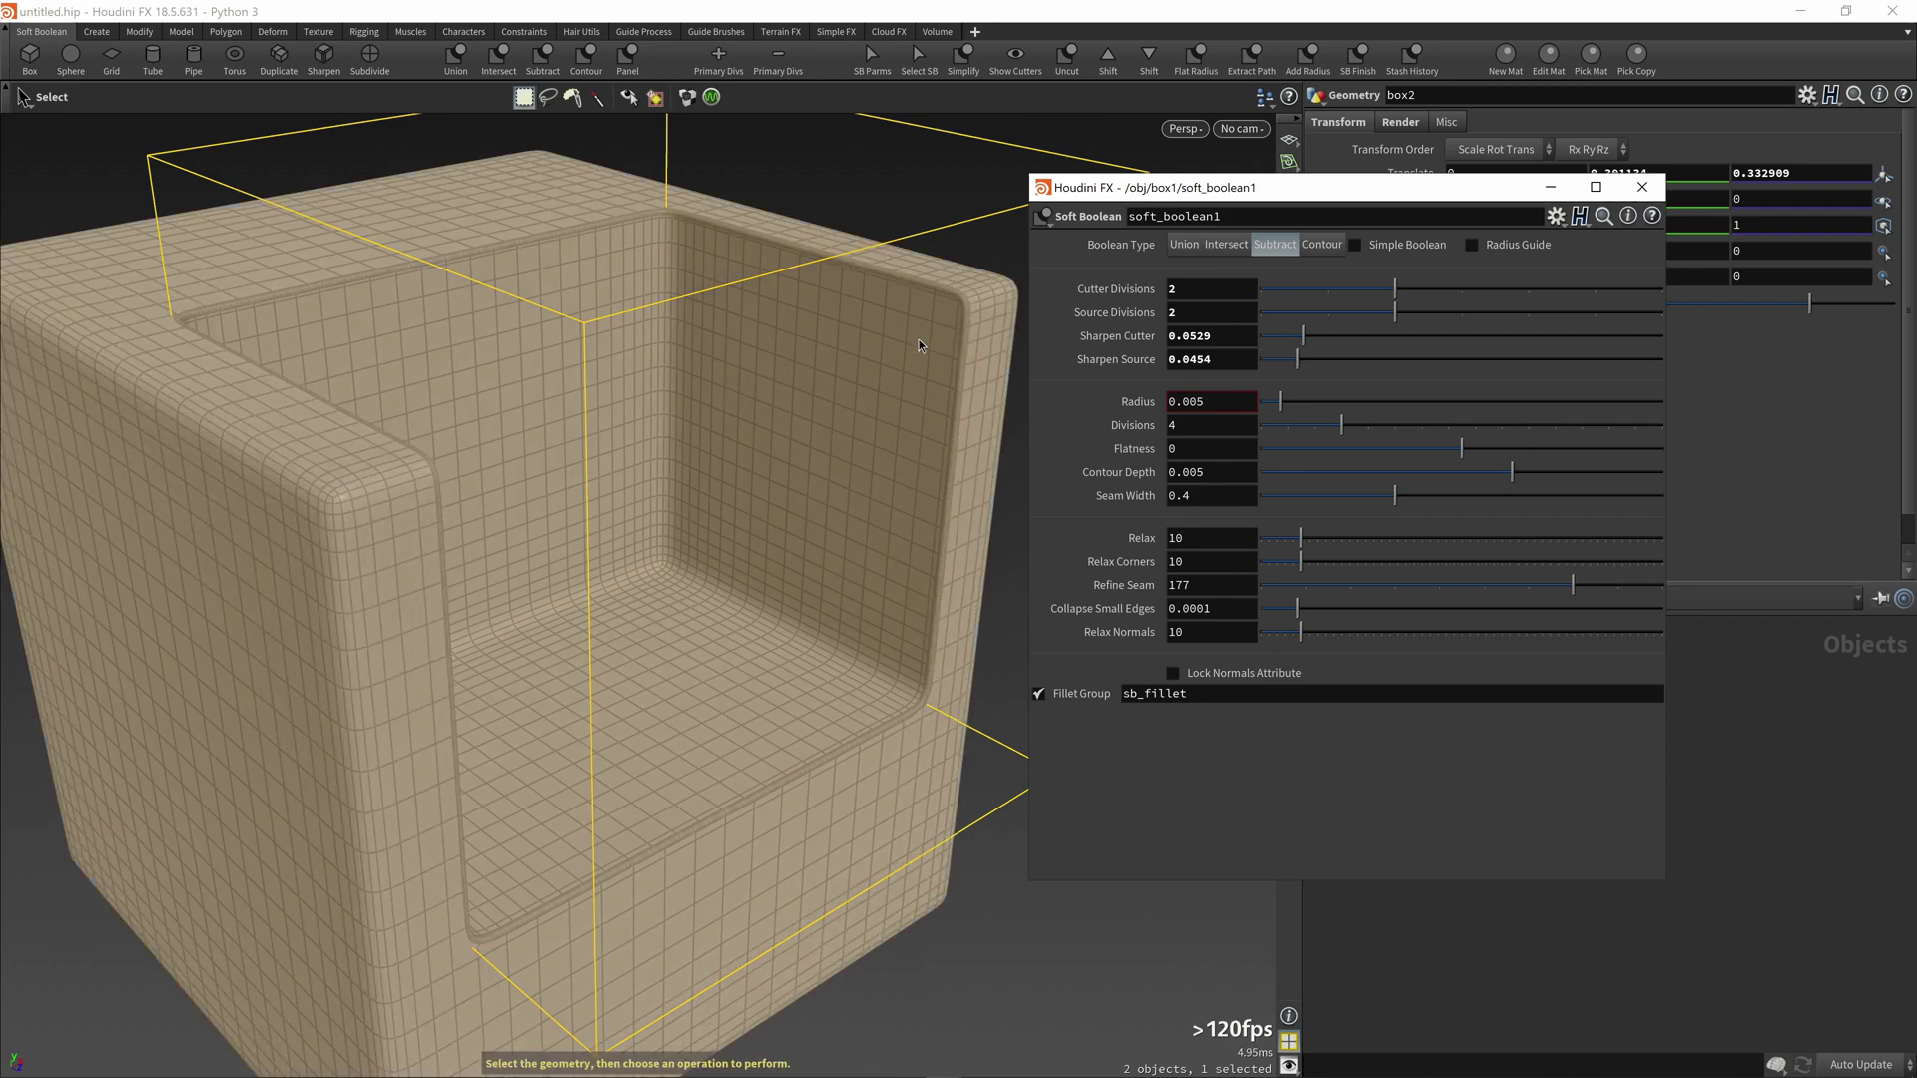
Step: Set the subtraction fillet's Radius to 0.0095 and Flatness to 0.669, keeping Divisions at 4
alt+right_drag(651, 424, 731, 516)
key(shift+w)
mouse_move(672, 500)
alt+mouse_down()
mouse_move(619, 507)
mouse_move(602, 459)
alt+mouse_up()
key(shift+w)
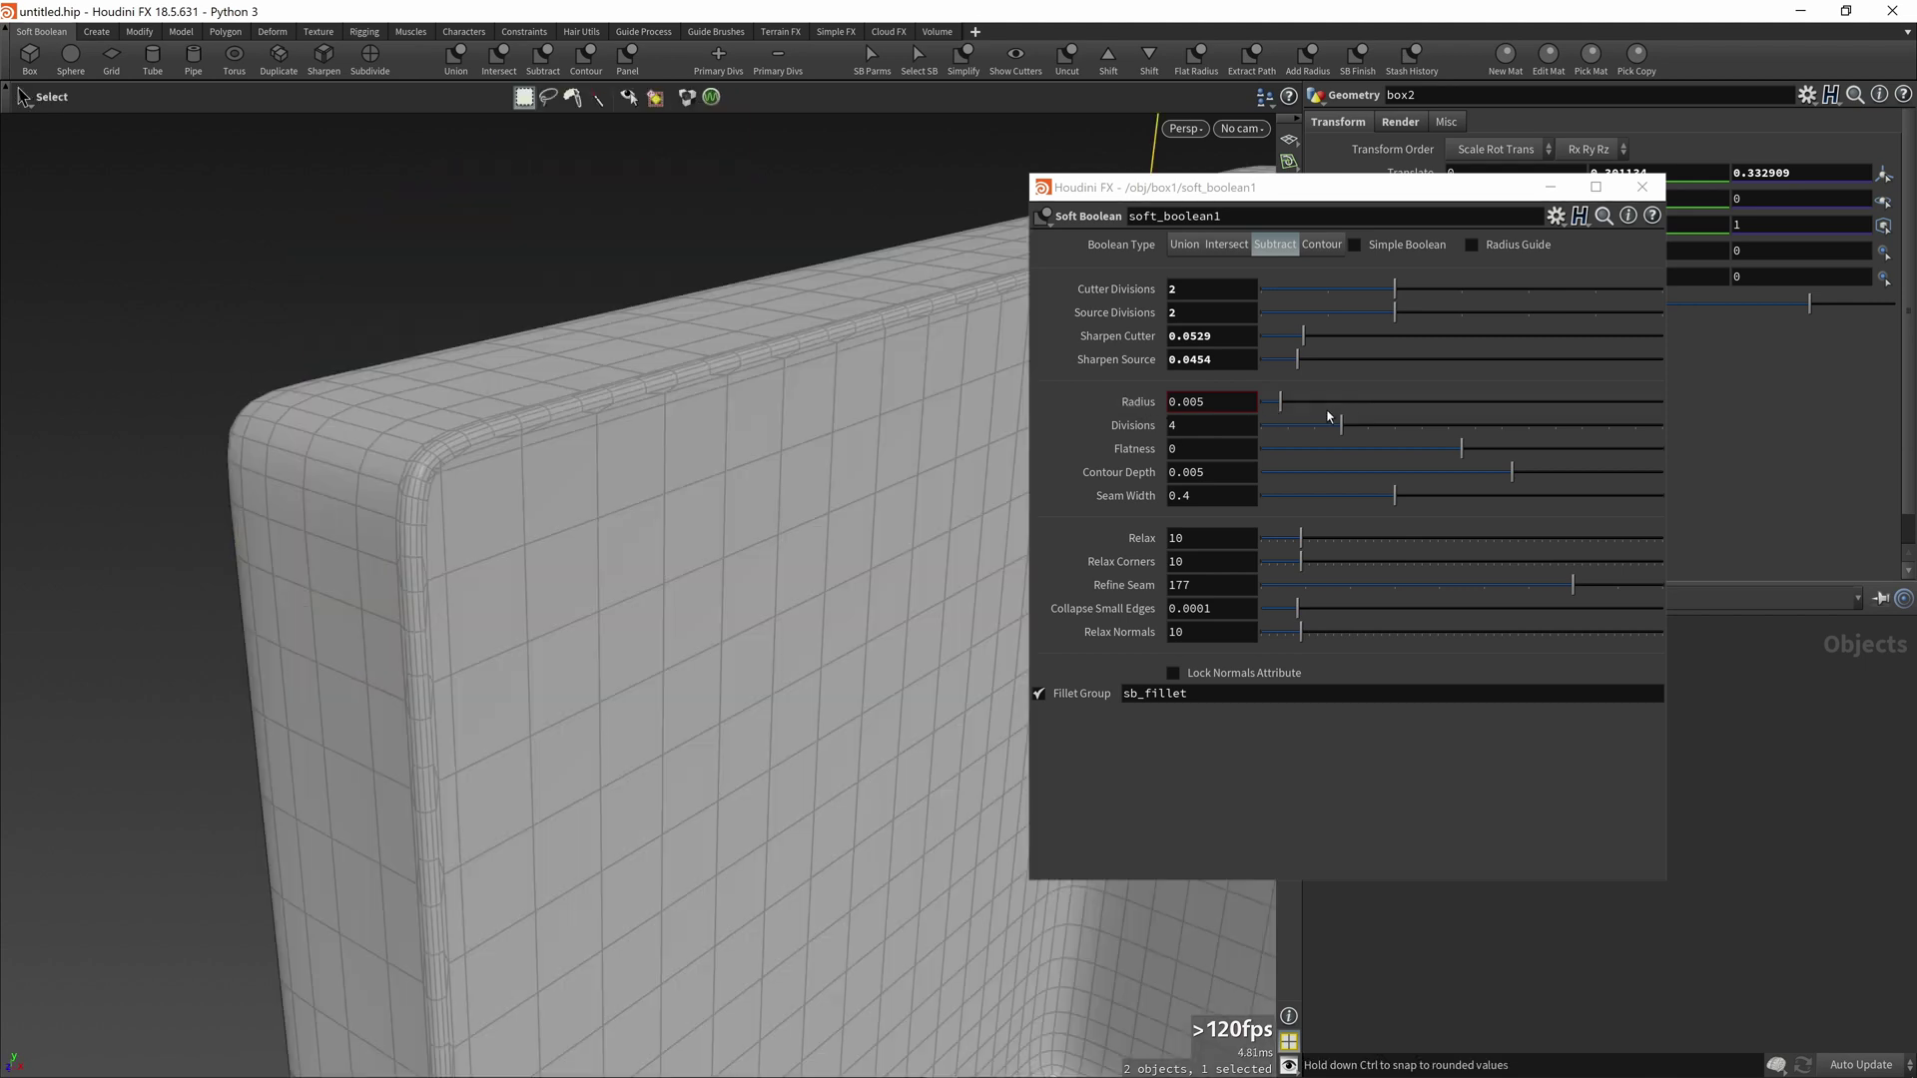
click(1298, 402)
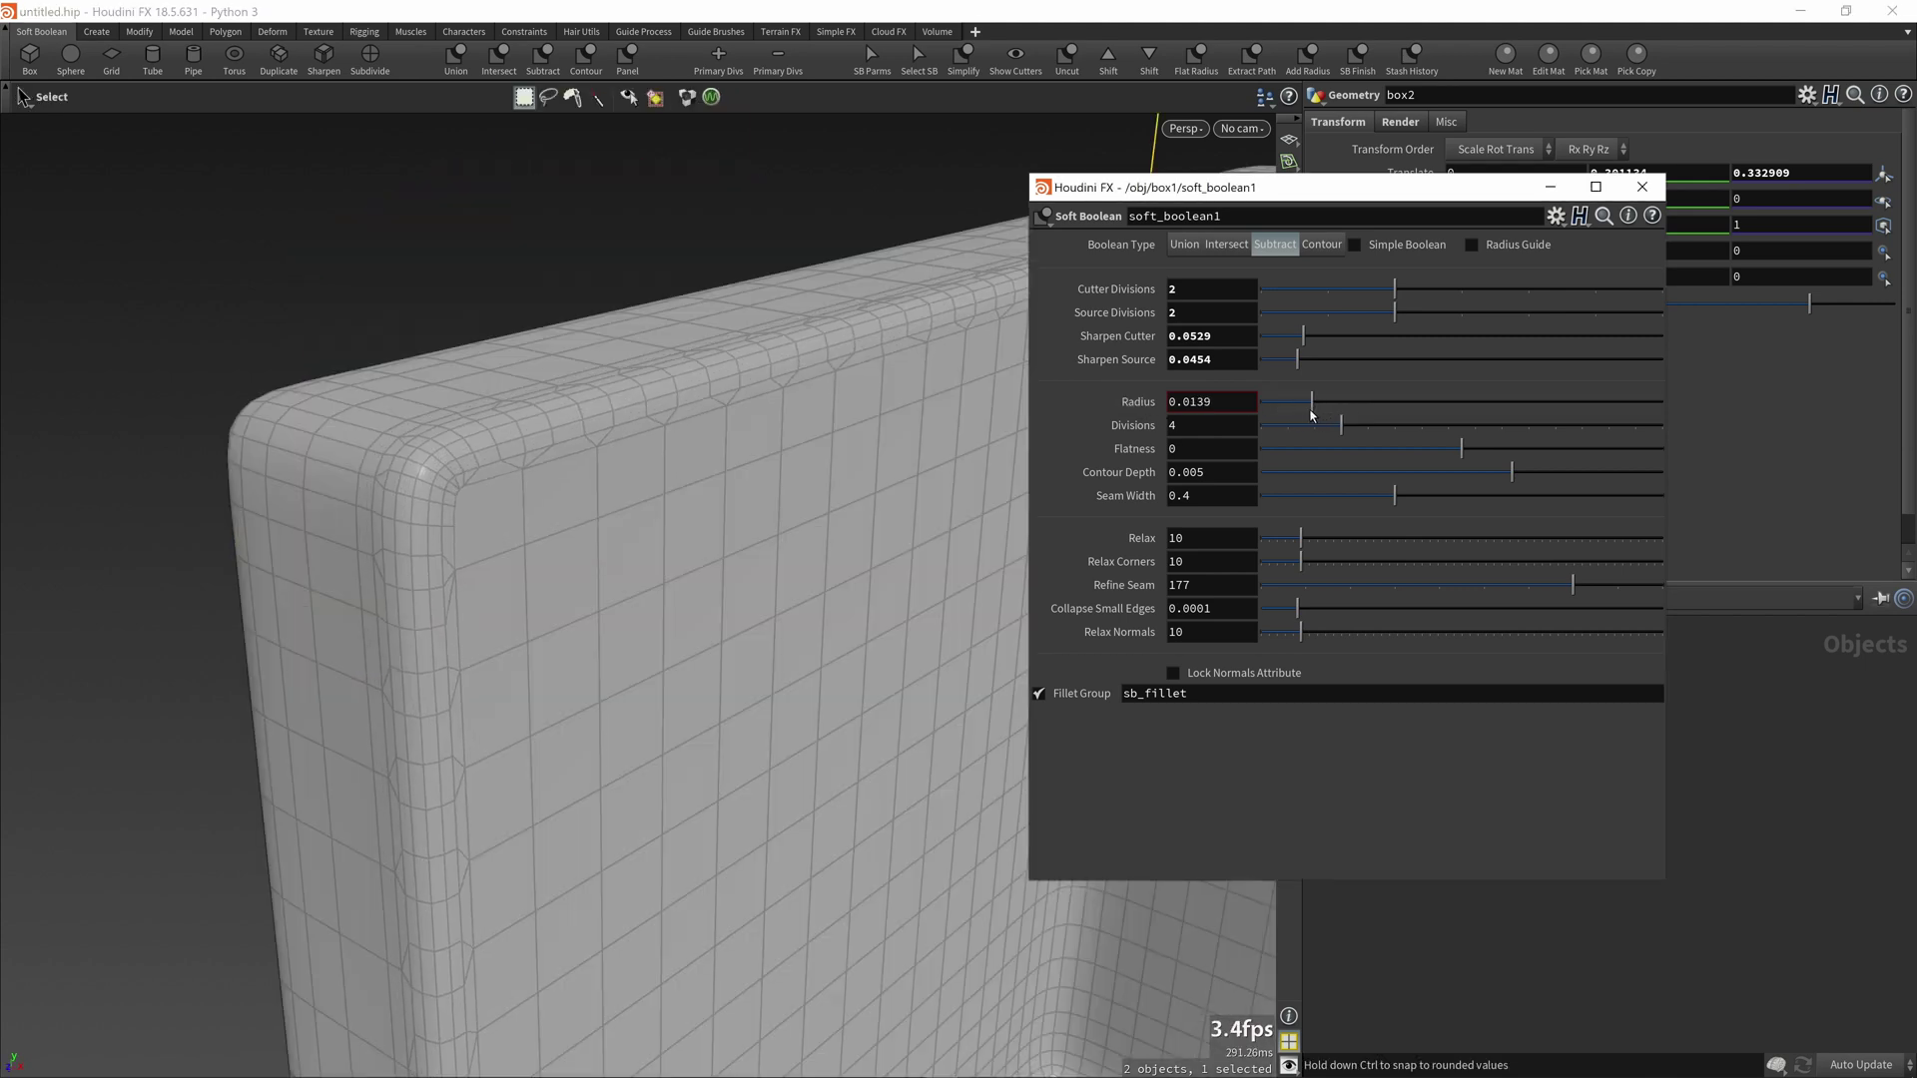
mouse_move(1355, 429)
mouse_down()
mouse_move(1425, 428)
mouse_move(1348, 437)
mouse_up()
mouse_move(1473, 452)
mouse_down()
mouse_move(1709, 453)
mouse_move(1518, 454)
mouse_move(1595, 458)
mouse_up()
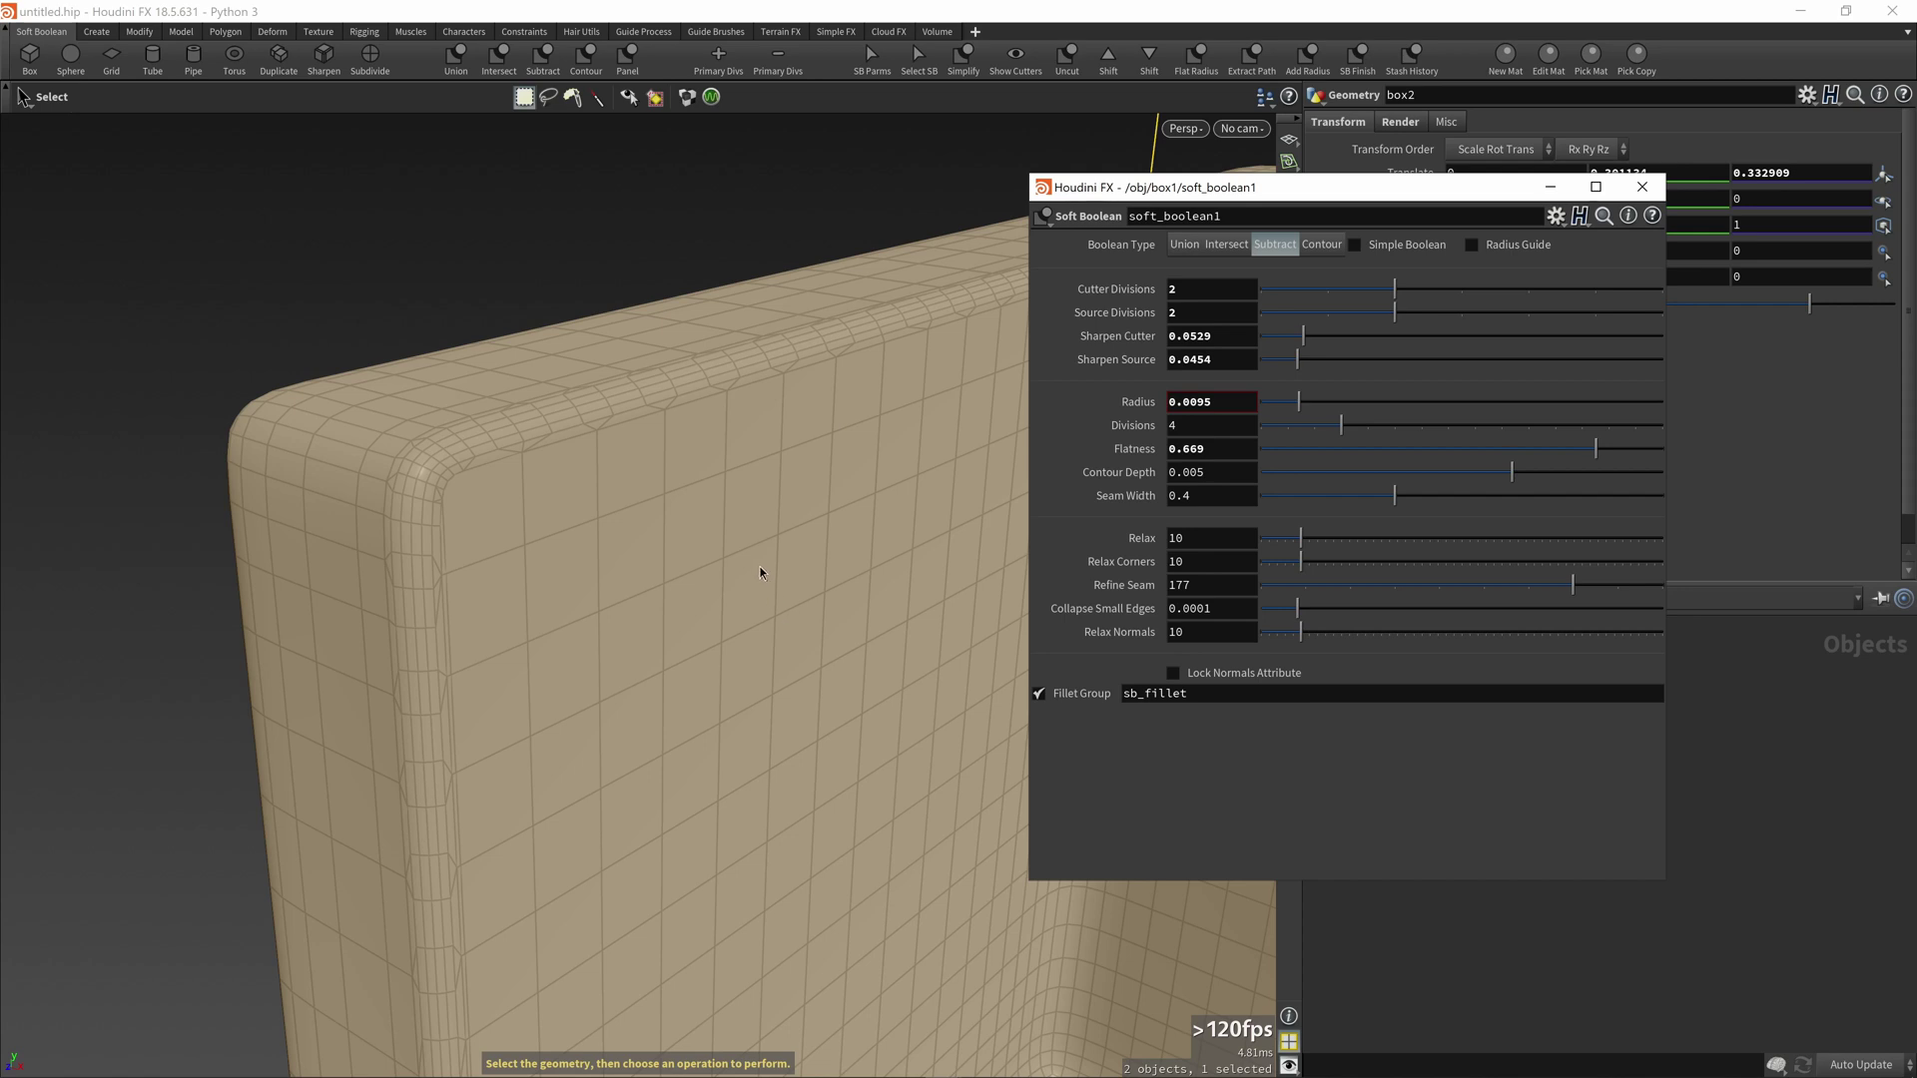
Step: Hide the wireframe and set the fillet's Flatness to 1, Seam Width to 0.207, Relax Normals to 1 and Divisions to 9
key(shift+w)
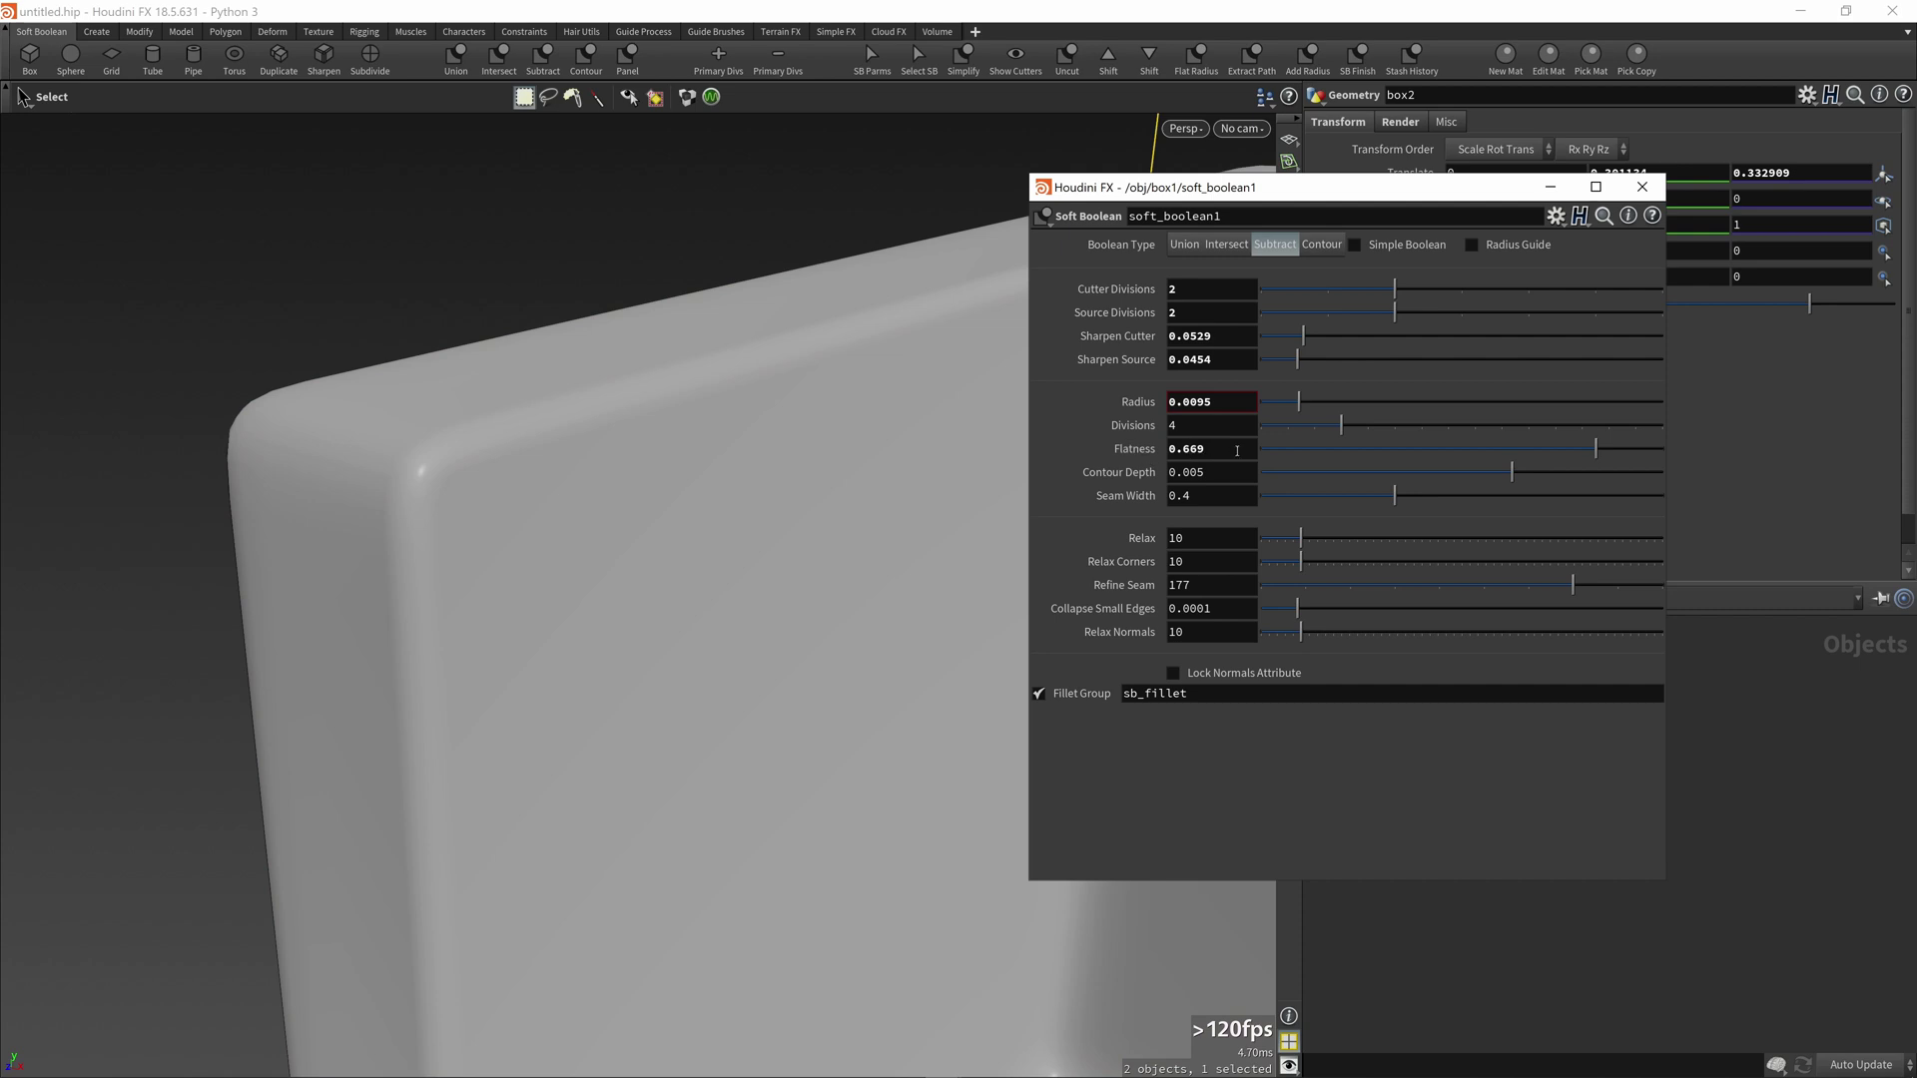
drag(1597, 449, 1663, 450)
drag(1395, 496, 1309, 502)
drag(1290, 642, 1266, 633)
drag(1373, 426, 1481, 431)
alt+drag(856, 431, 685, 415)
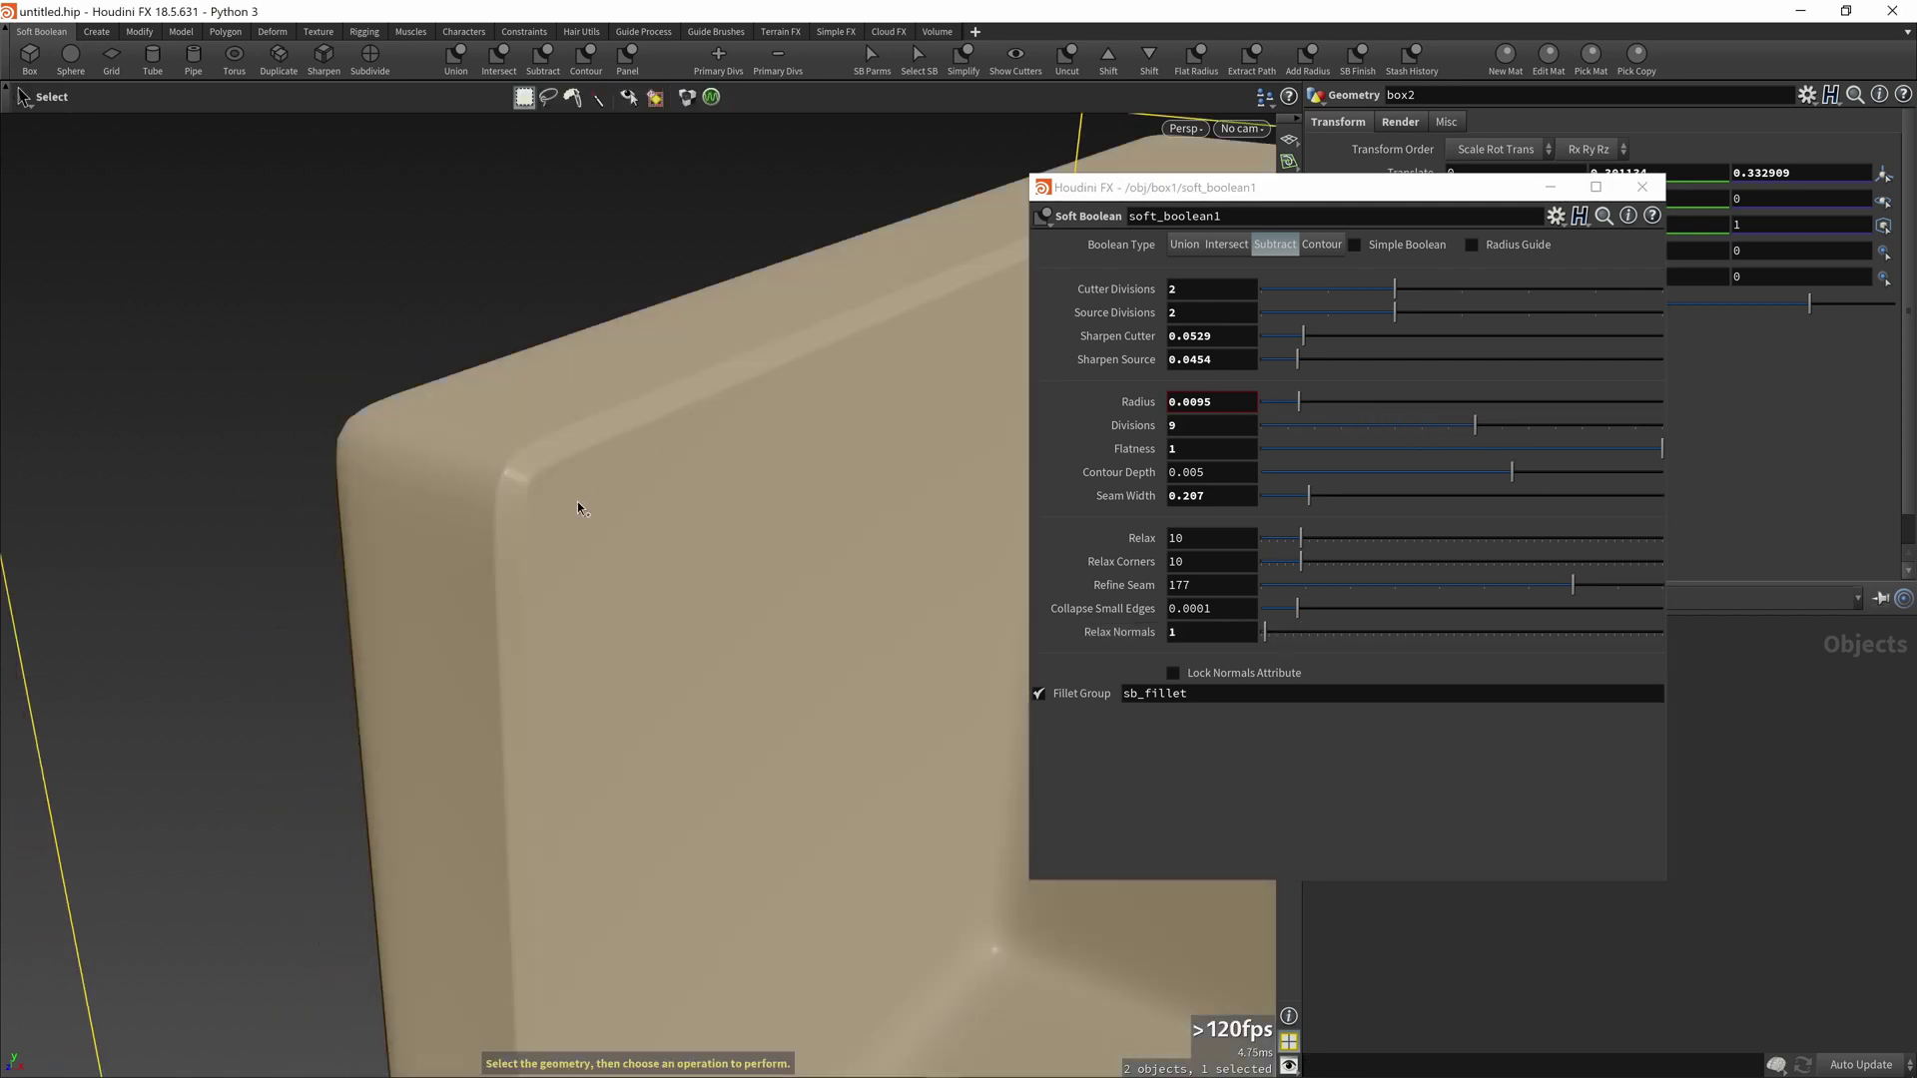
Step: Show the wireframe, set Sharpen Cutter to 0.0044 and Sharpen Source to 0.0435, and try Cutter Divisions at 3 before returning to 2
key(shift+w)
alt+right_drag(526, 497, 803, 495)
drag(803, 495, 530, 452)
key(Escape)
key(shift+w)
drag(1342, 290, 1383, 295)
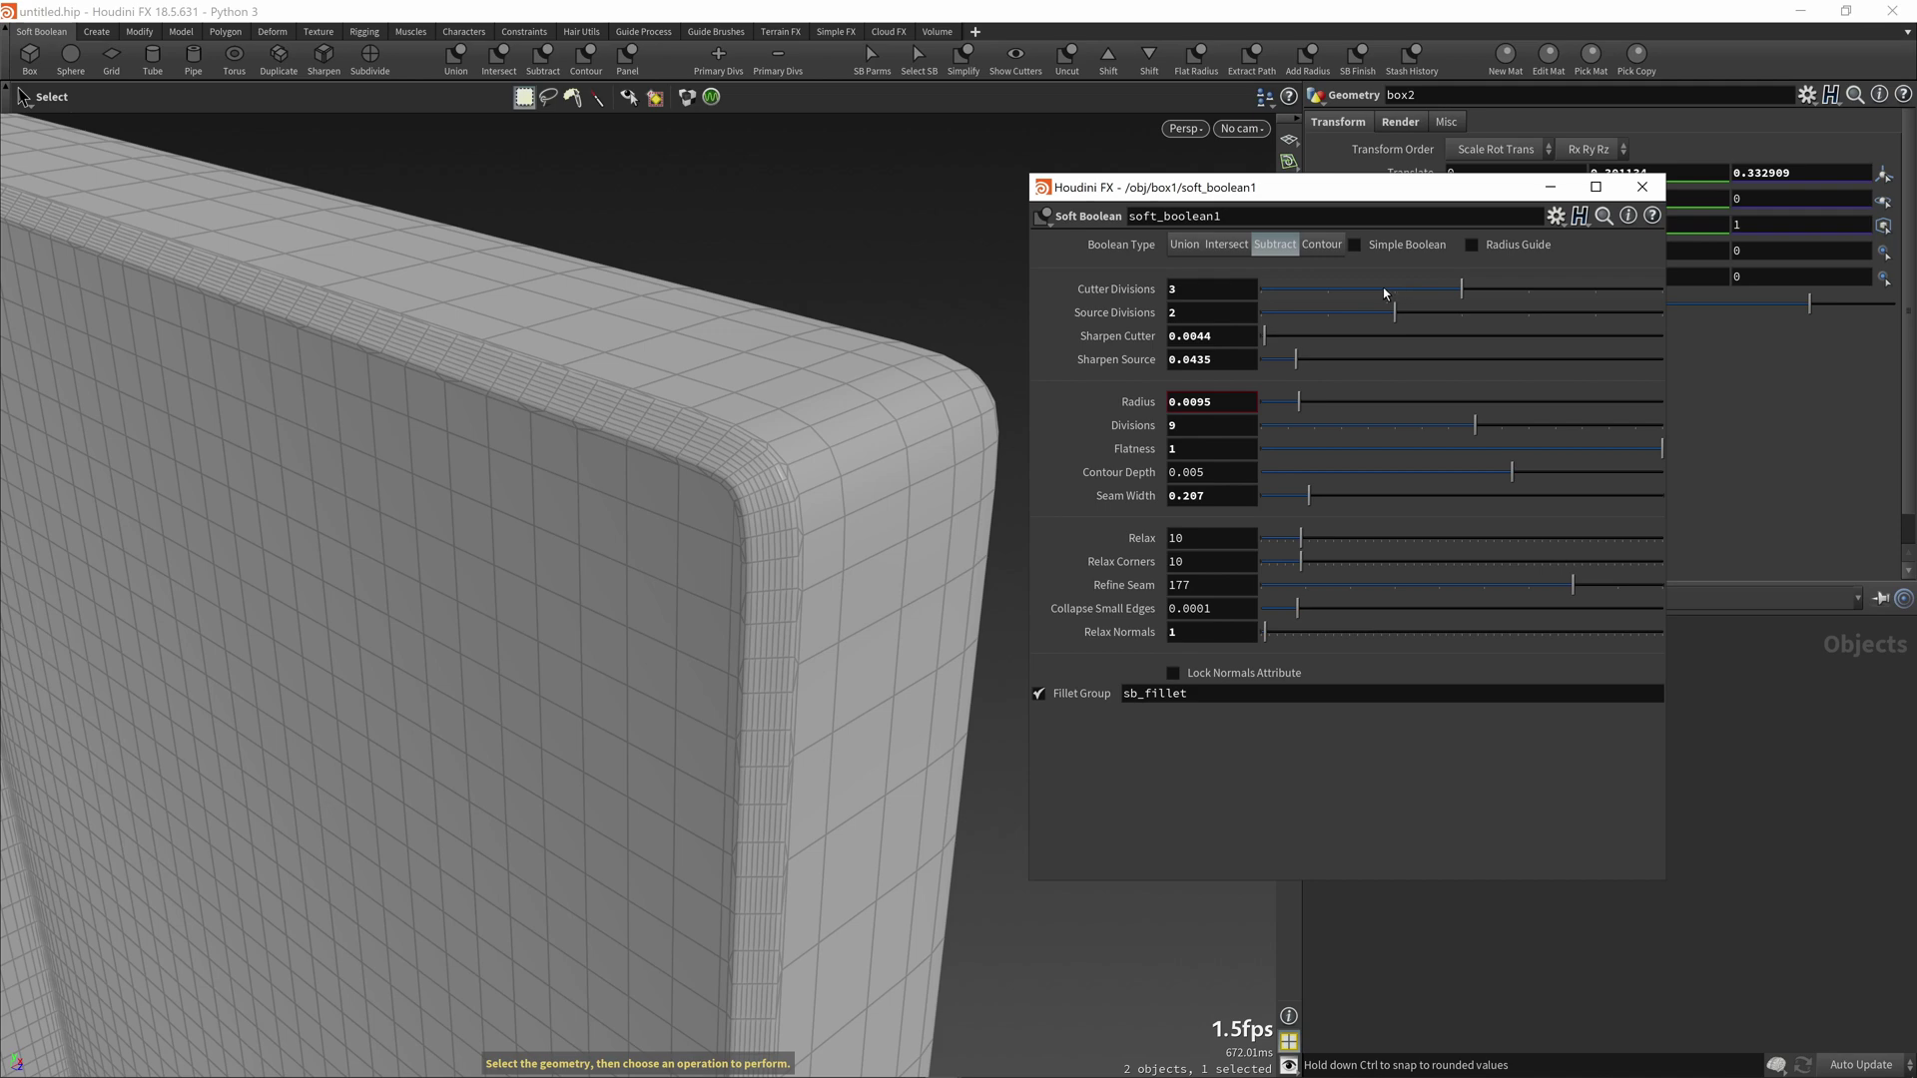
key(Escape)
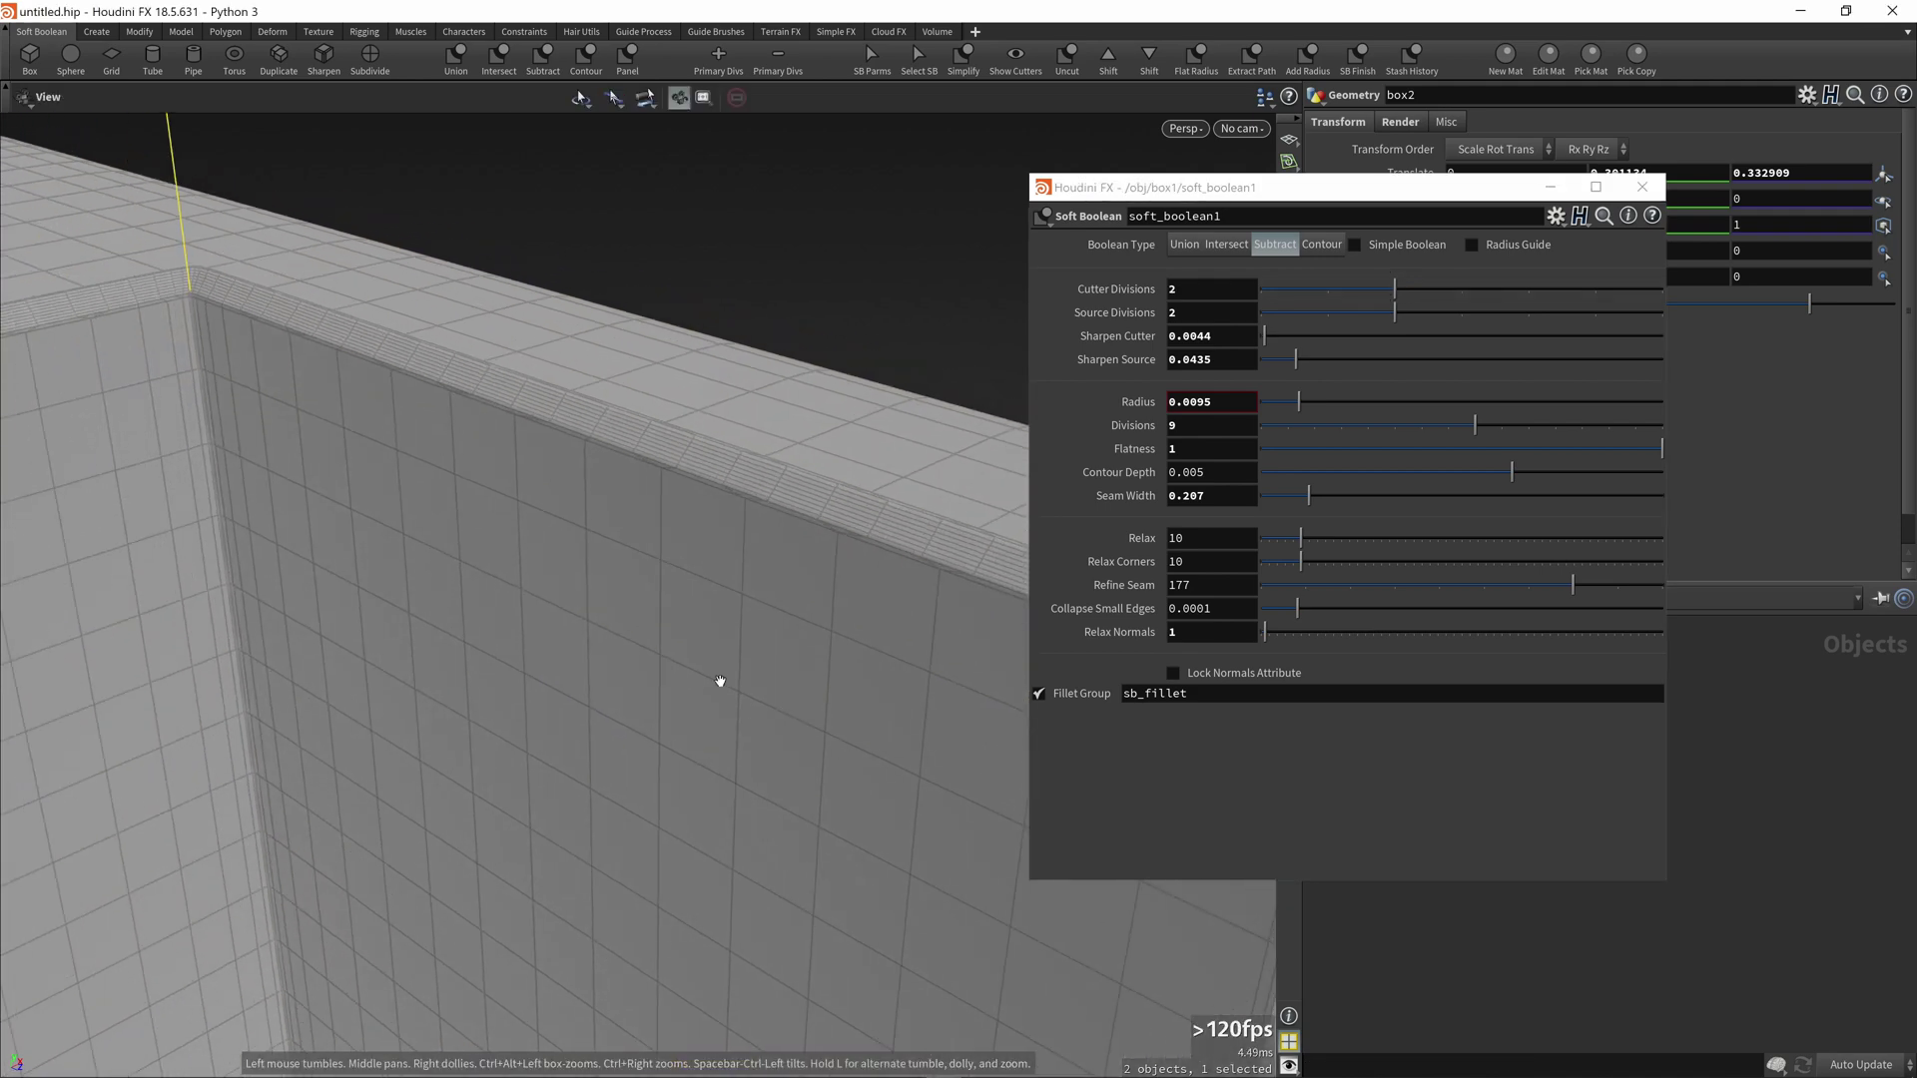
Step: Refine the inner corner seam with Relax 20, Relax Corners 7, Refine Seam 179 and Seam Width 0.321
drag(564, 625, 530, 672)
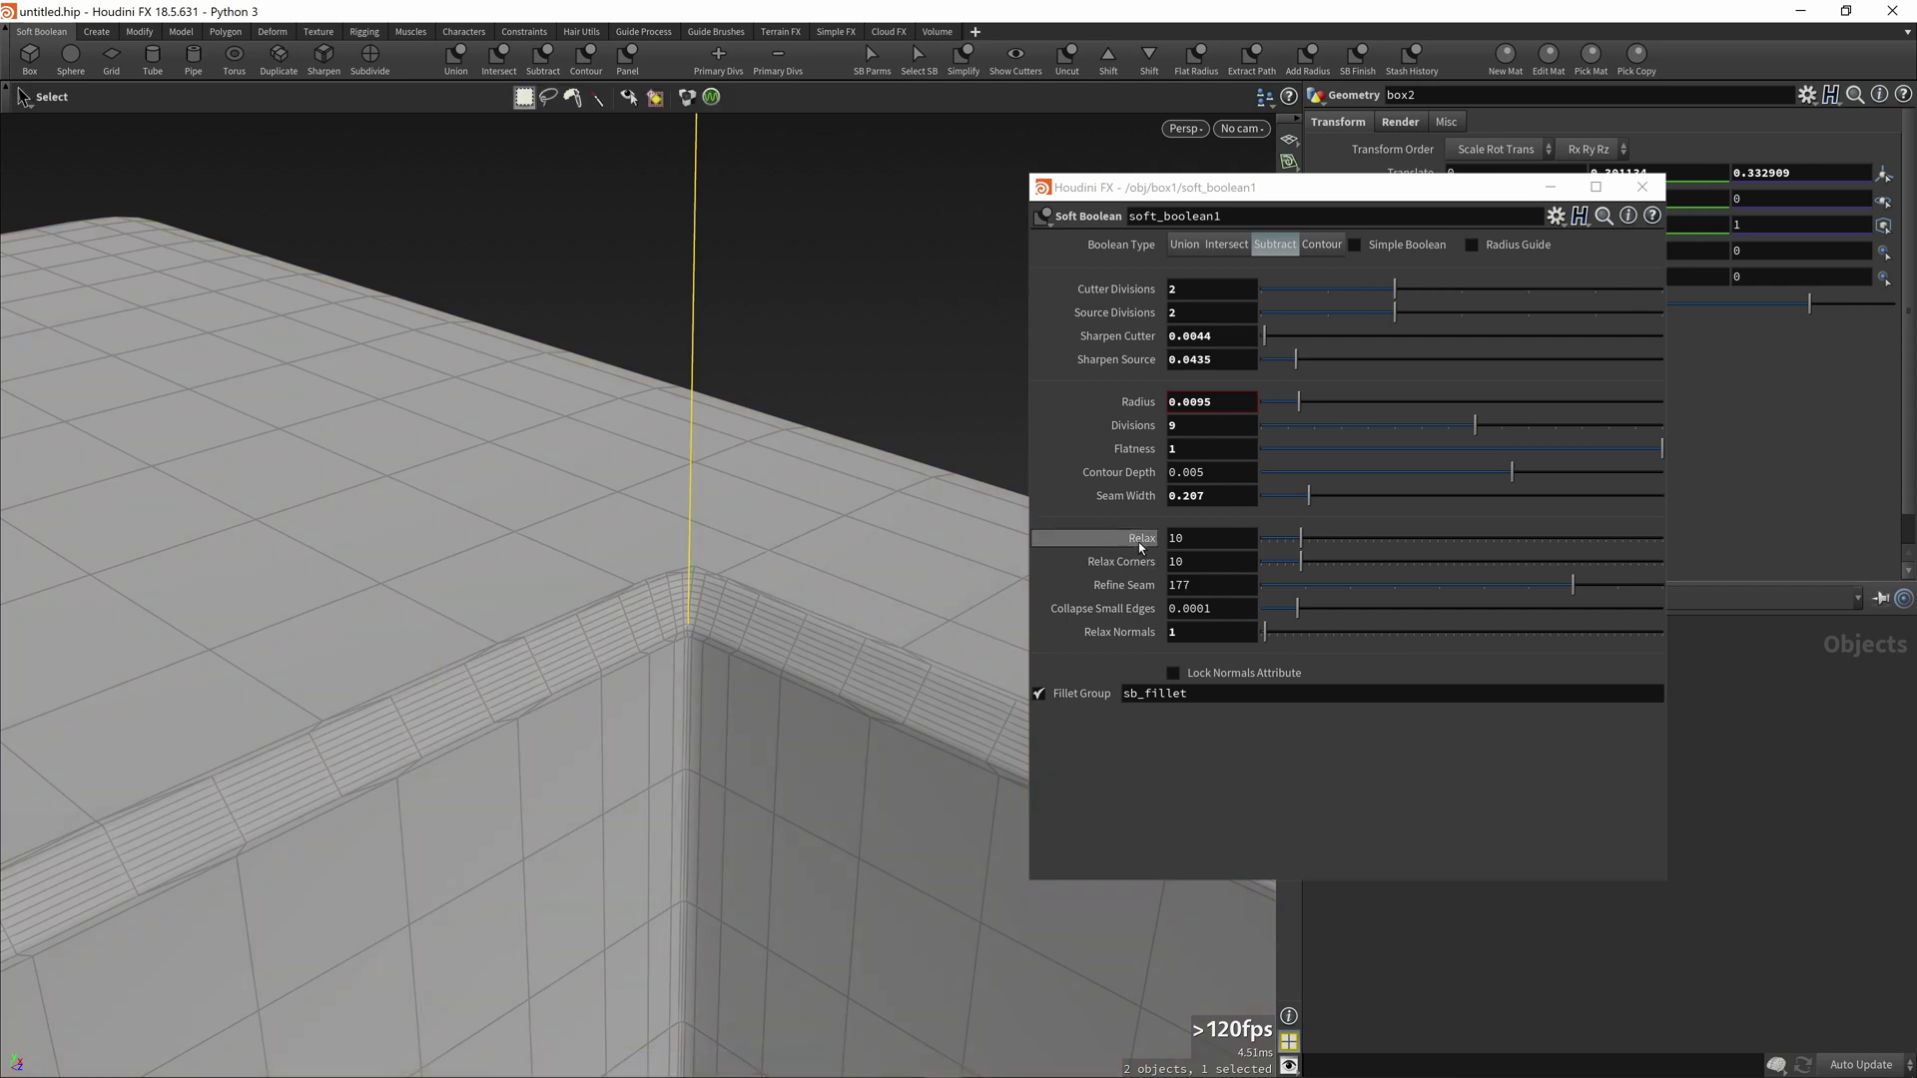
drag(1316, 539, 1357, 565)
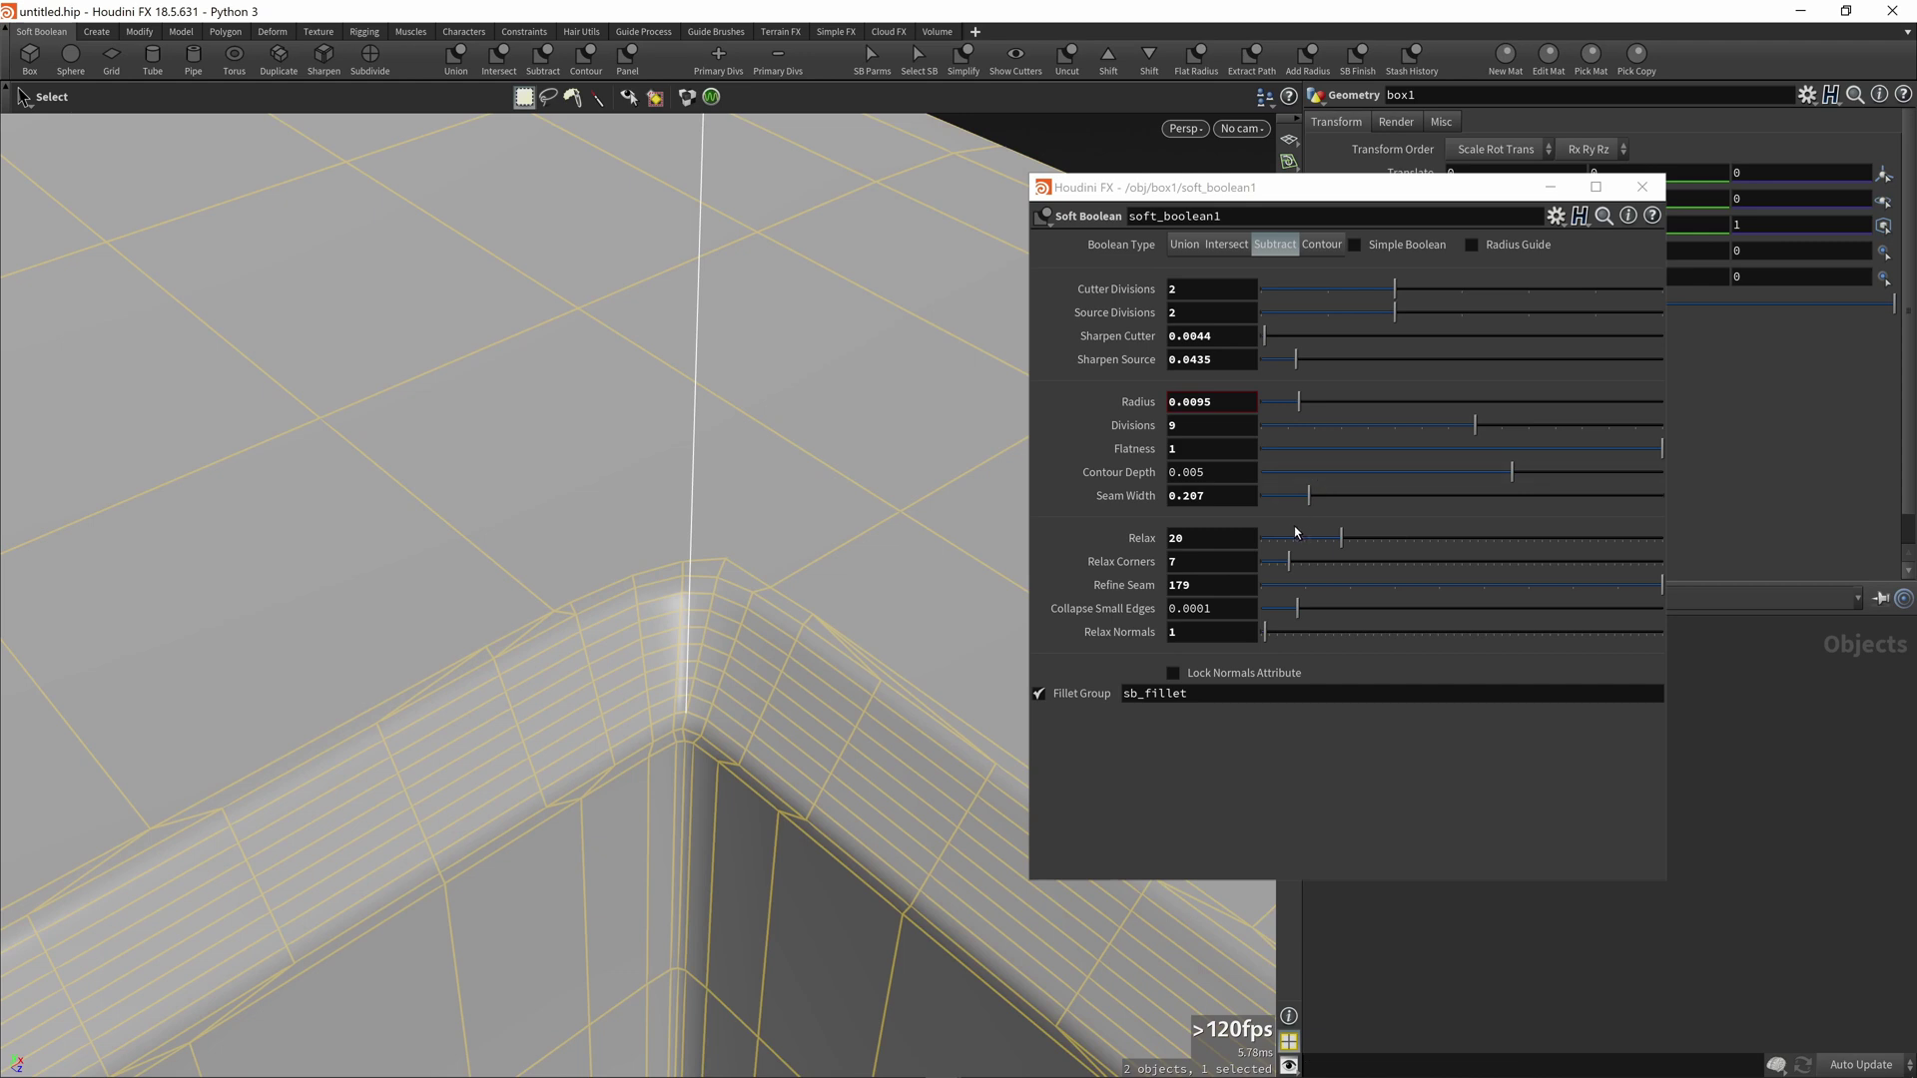
drag(1308, 495, 1360, 506)
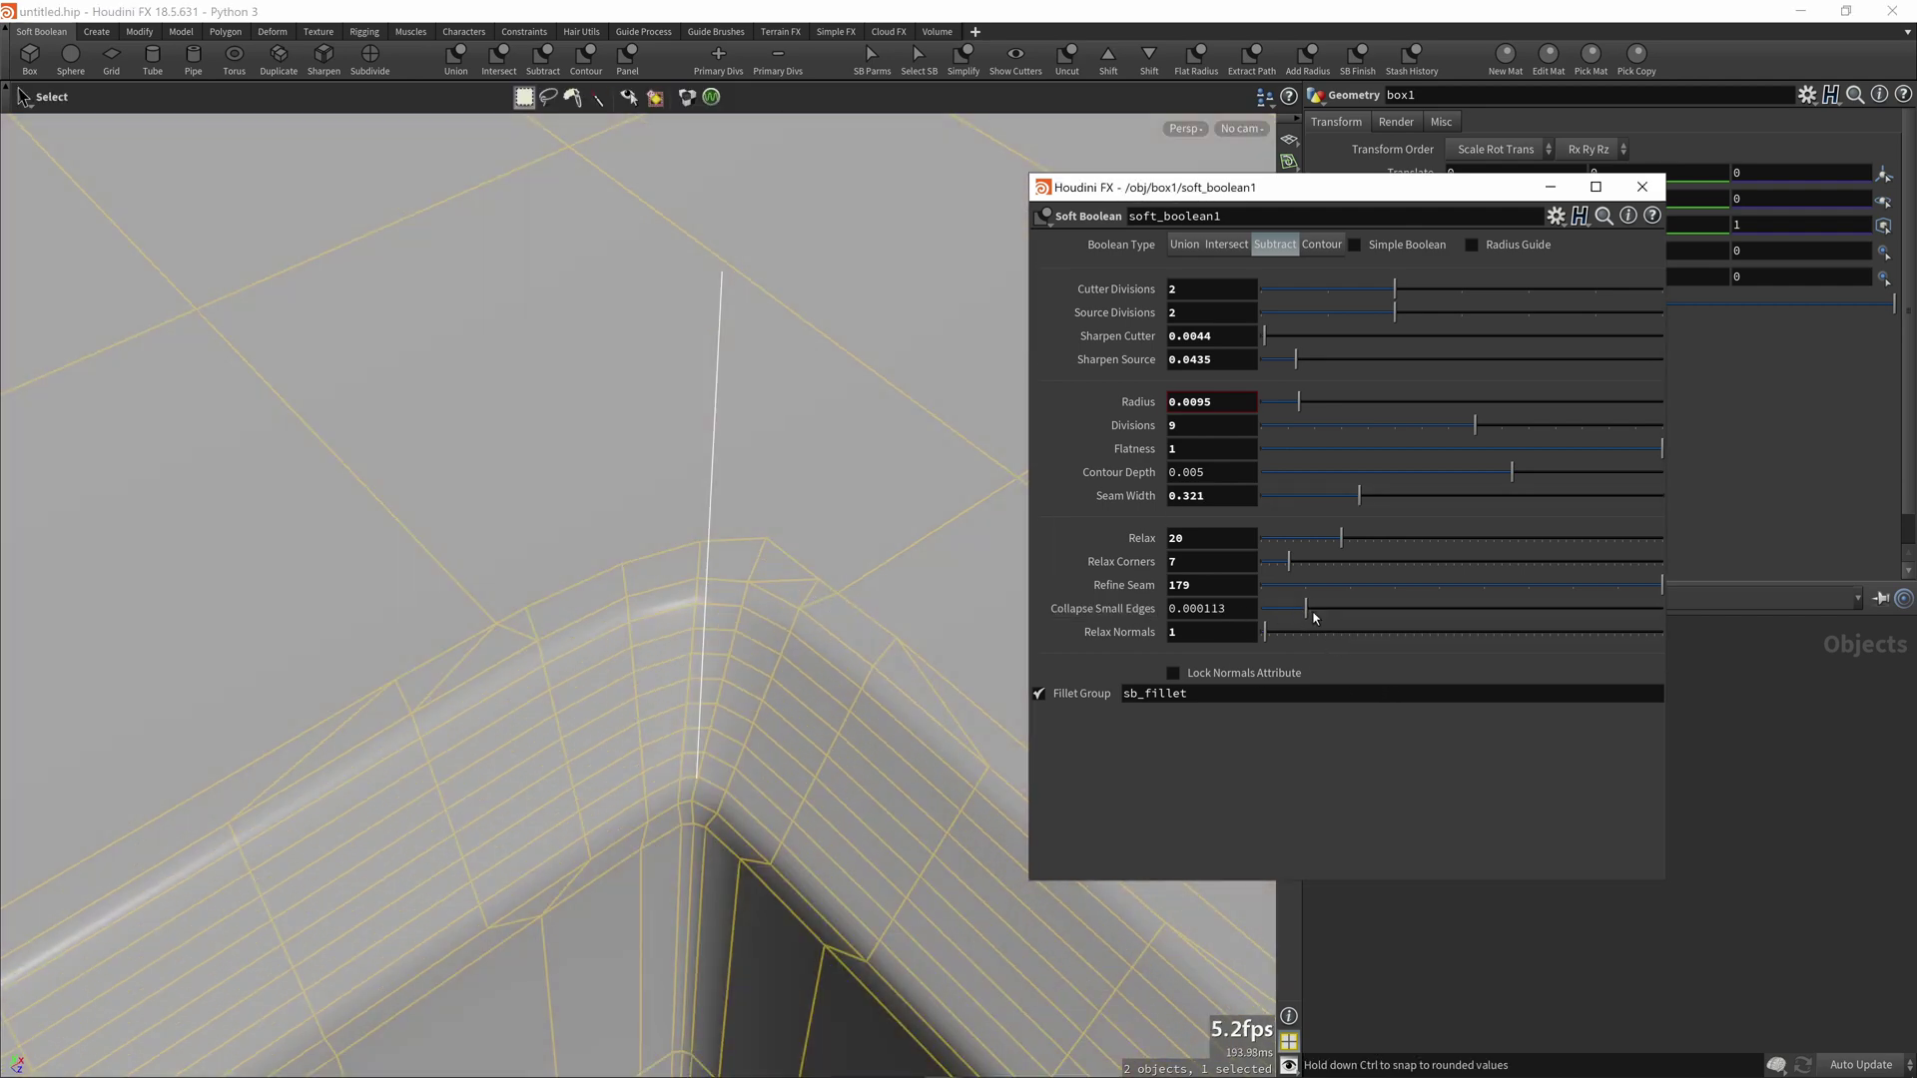
Step: Set the subtraction's Collapse Small Edges to 0.000296 and Relax Normals to 3, and highlight the sb_fillet group name
drag(1299, 608, 1379, 612)
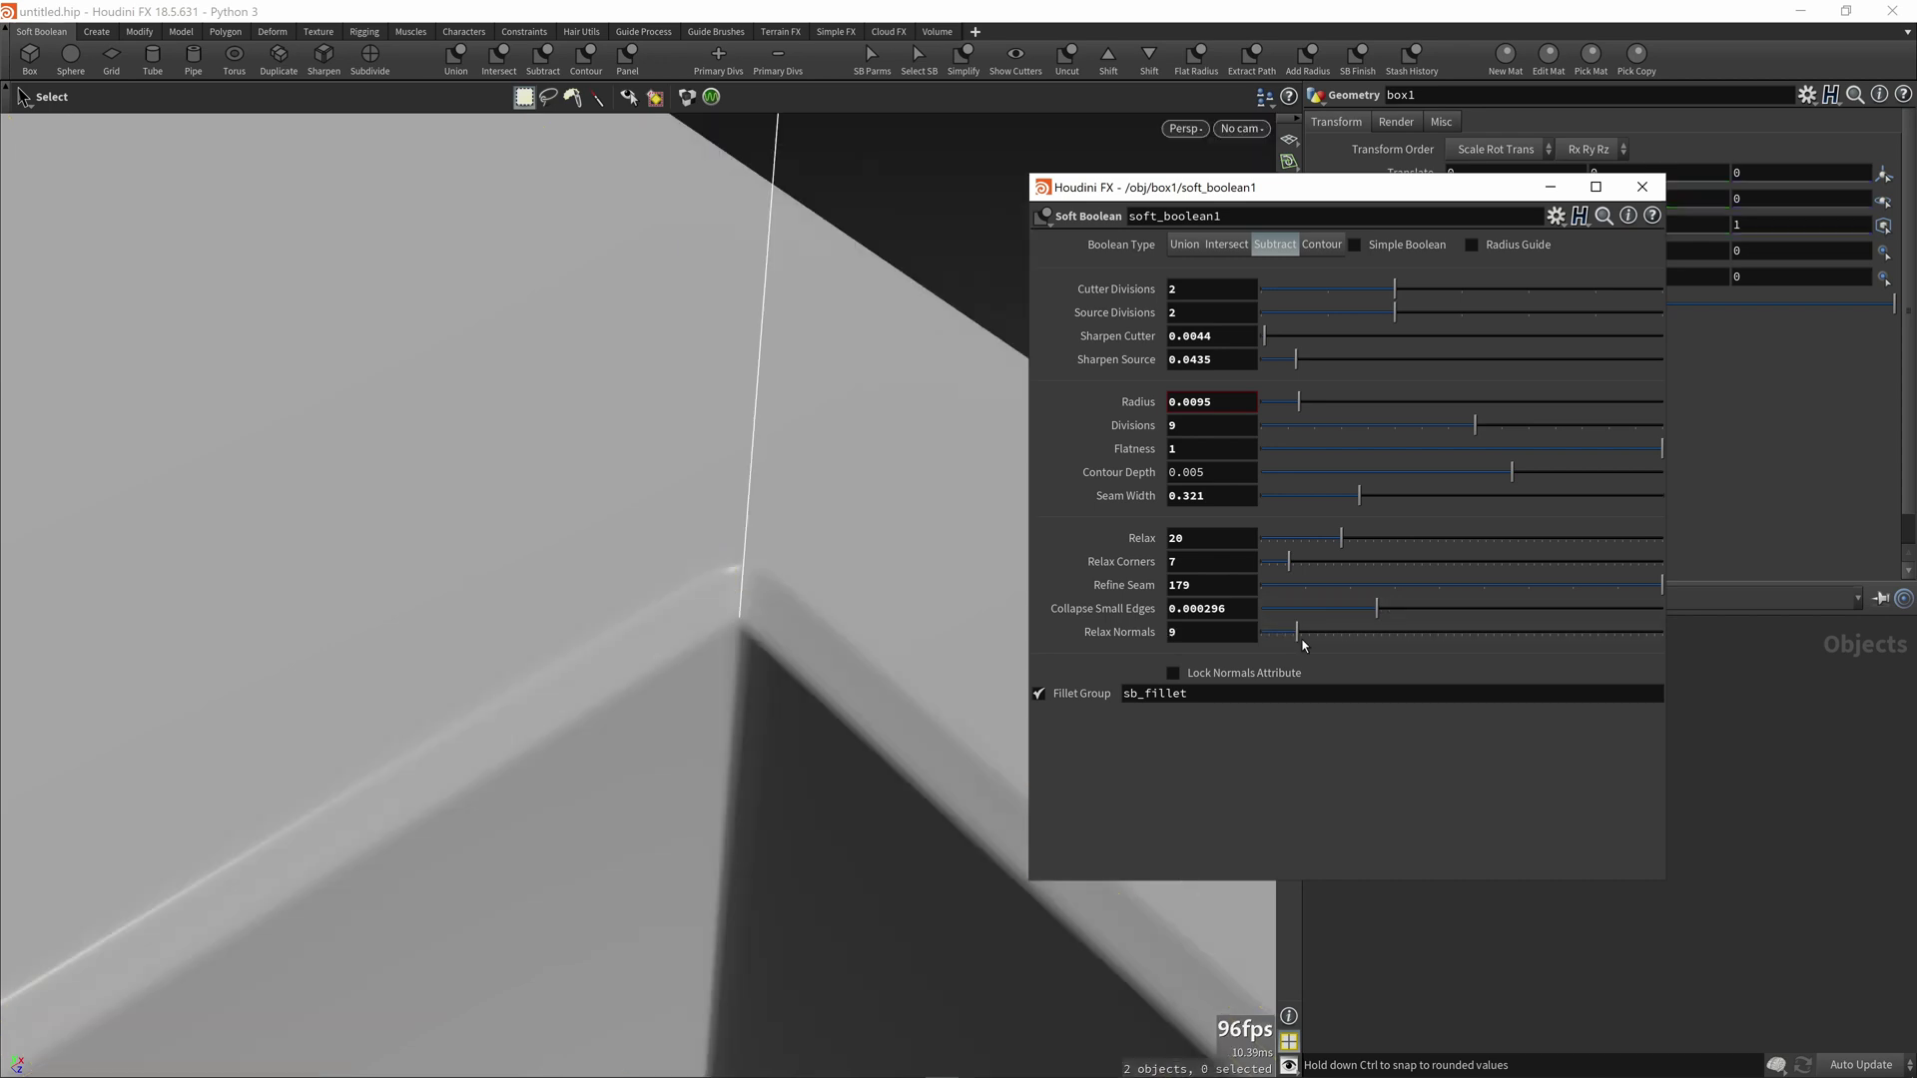
mouse_move(1304, 647)
mouse_down()
mouse_move(1272, 648)
mouse_move(1316, 651)
mouse_move(1284, 657)
mouse_up()
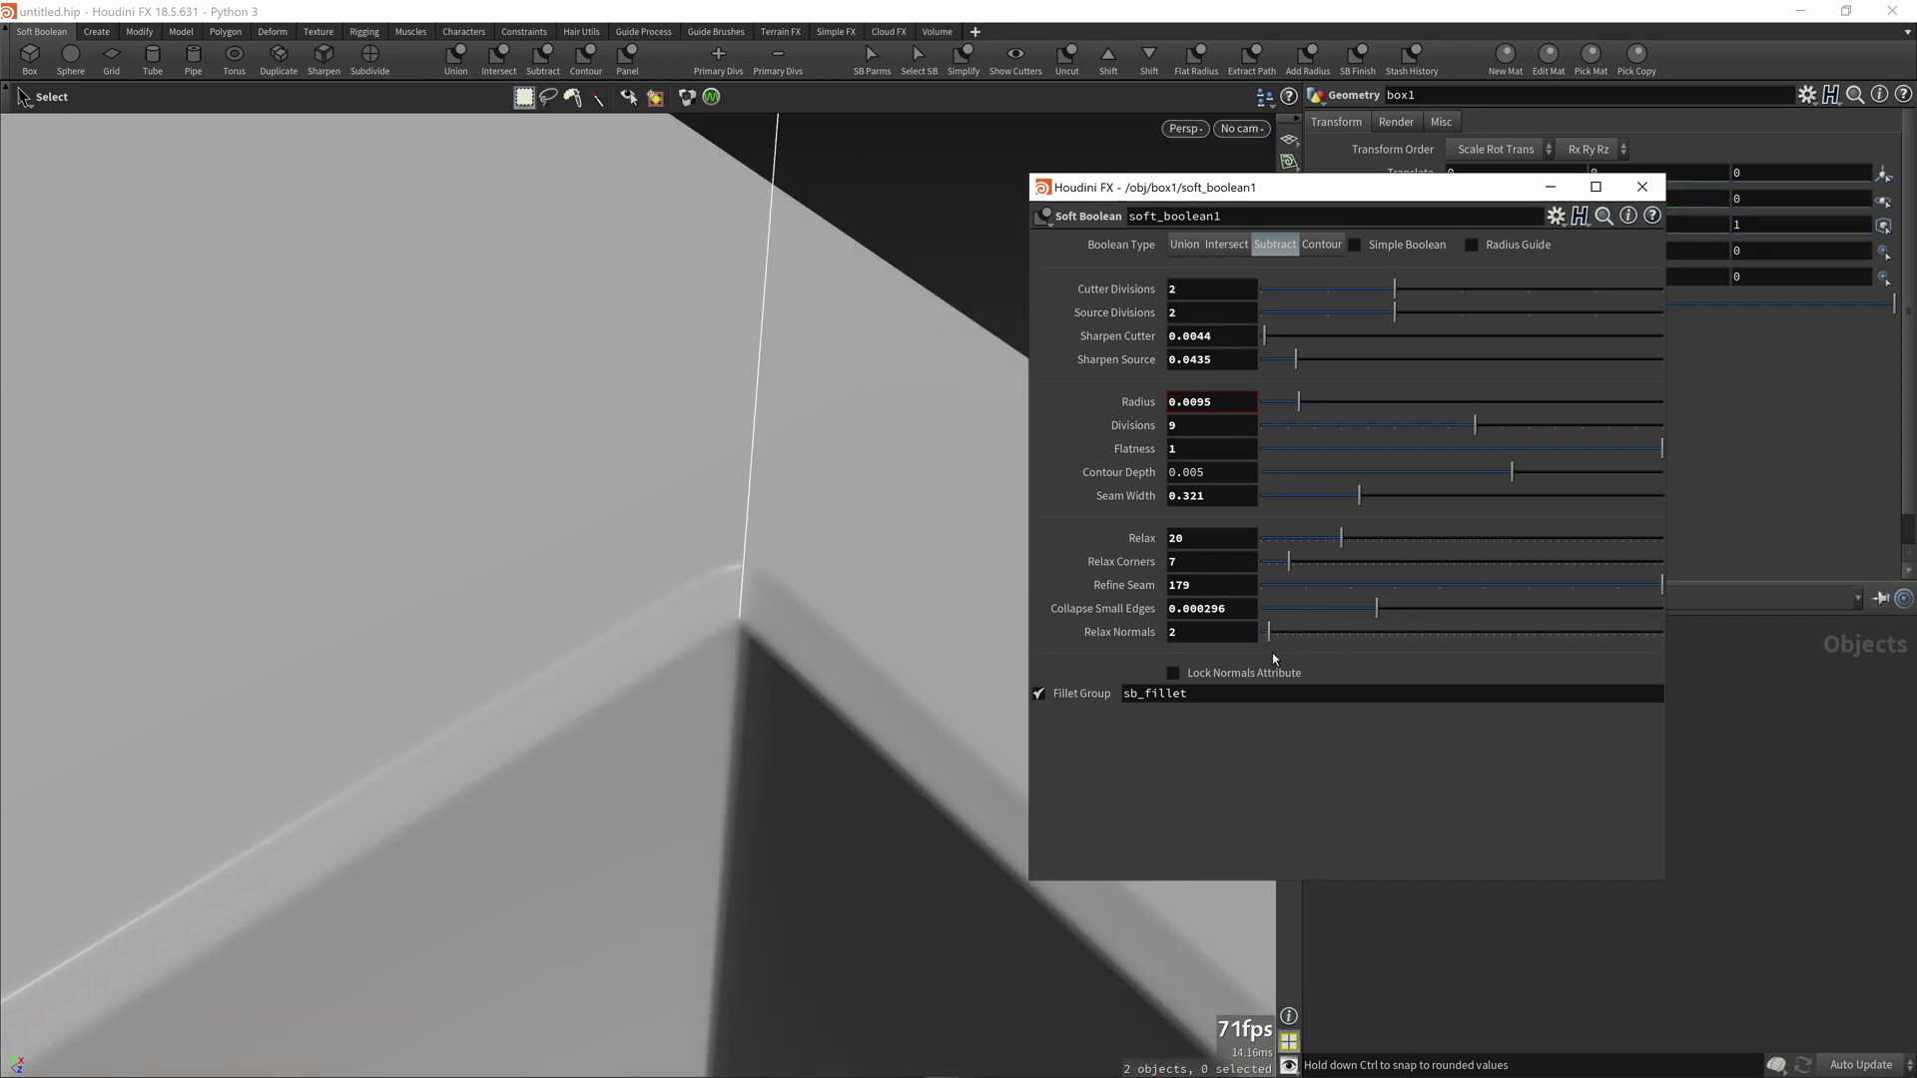
alt+drag(808, 689, 743, 649)
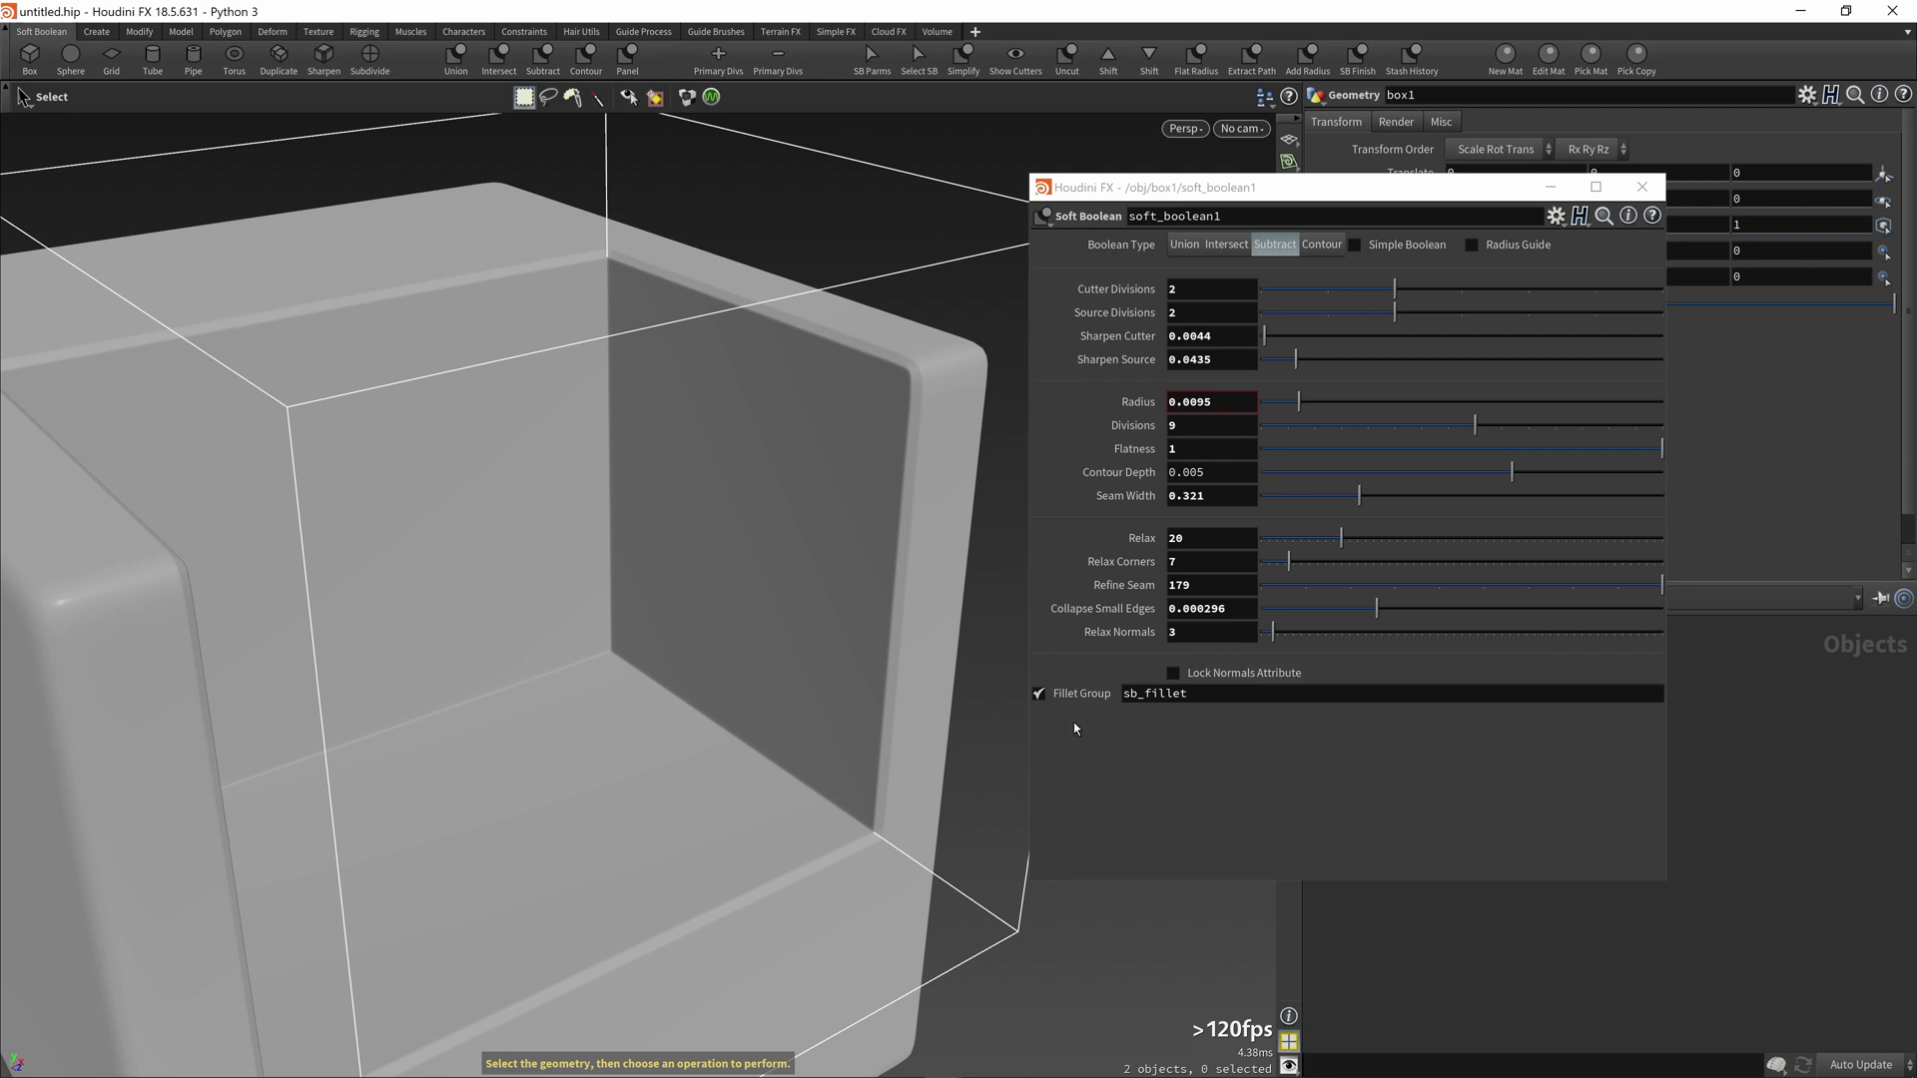
double_click(1210, 699)
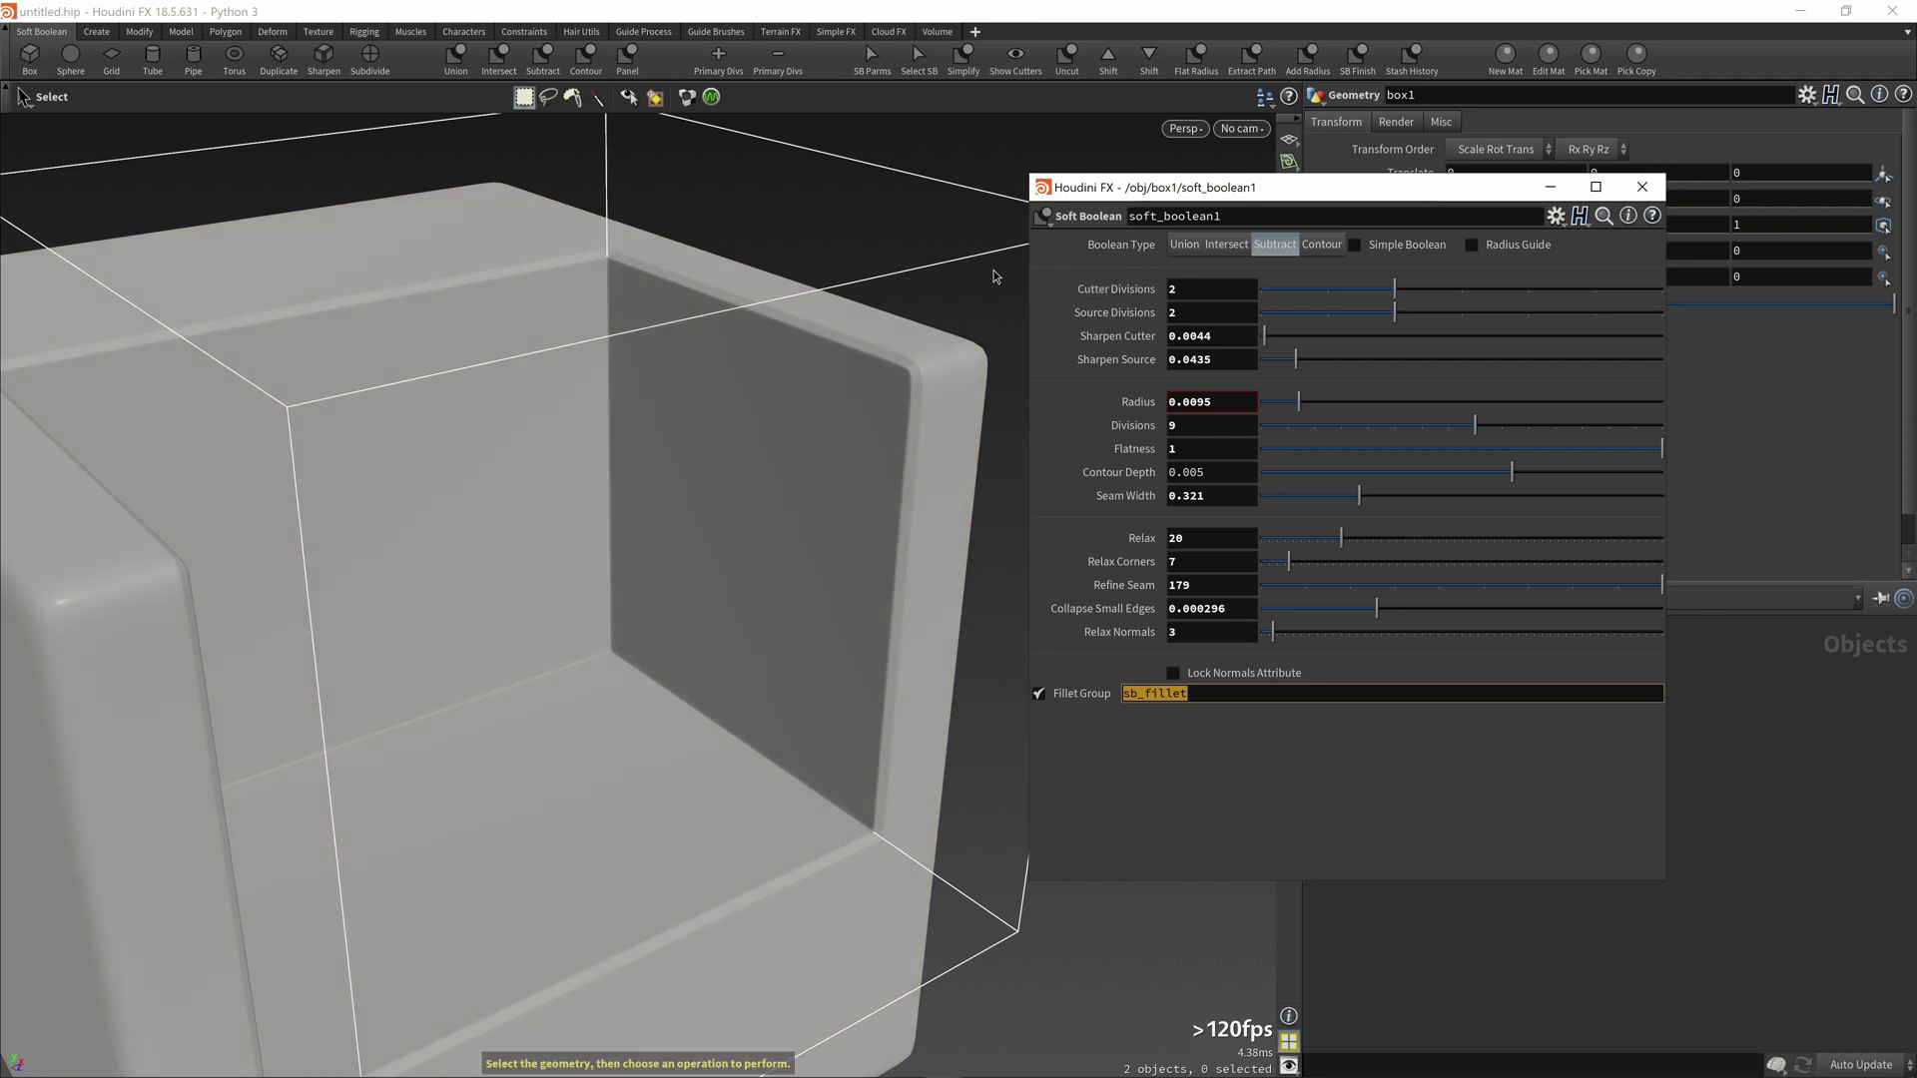
Step: Change the boolean type to Contour with Contour Depth 0.01741 and Radius 0.0042, and compare it with Simple Boolean
click(1321, 250)
alt+drag(693, 423, 631, 467)
drag(1512, 476, 1643, 475)
key(space)
drag(569, 453, 457, 567)
drag(1297, 402, 1279, 404)
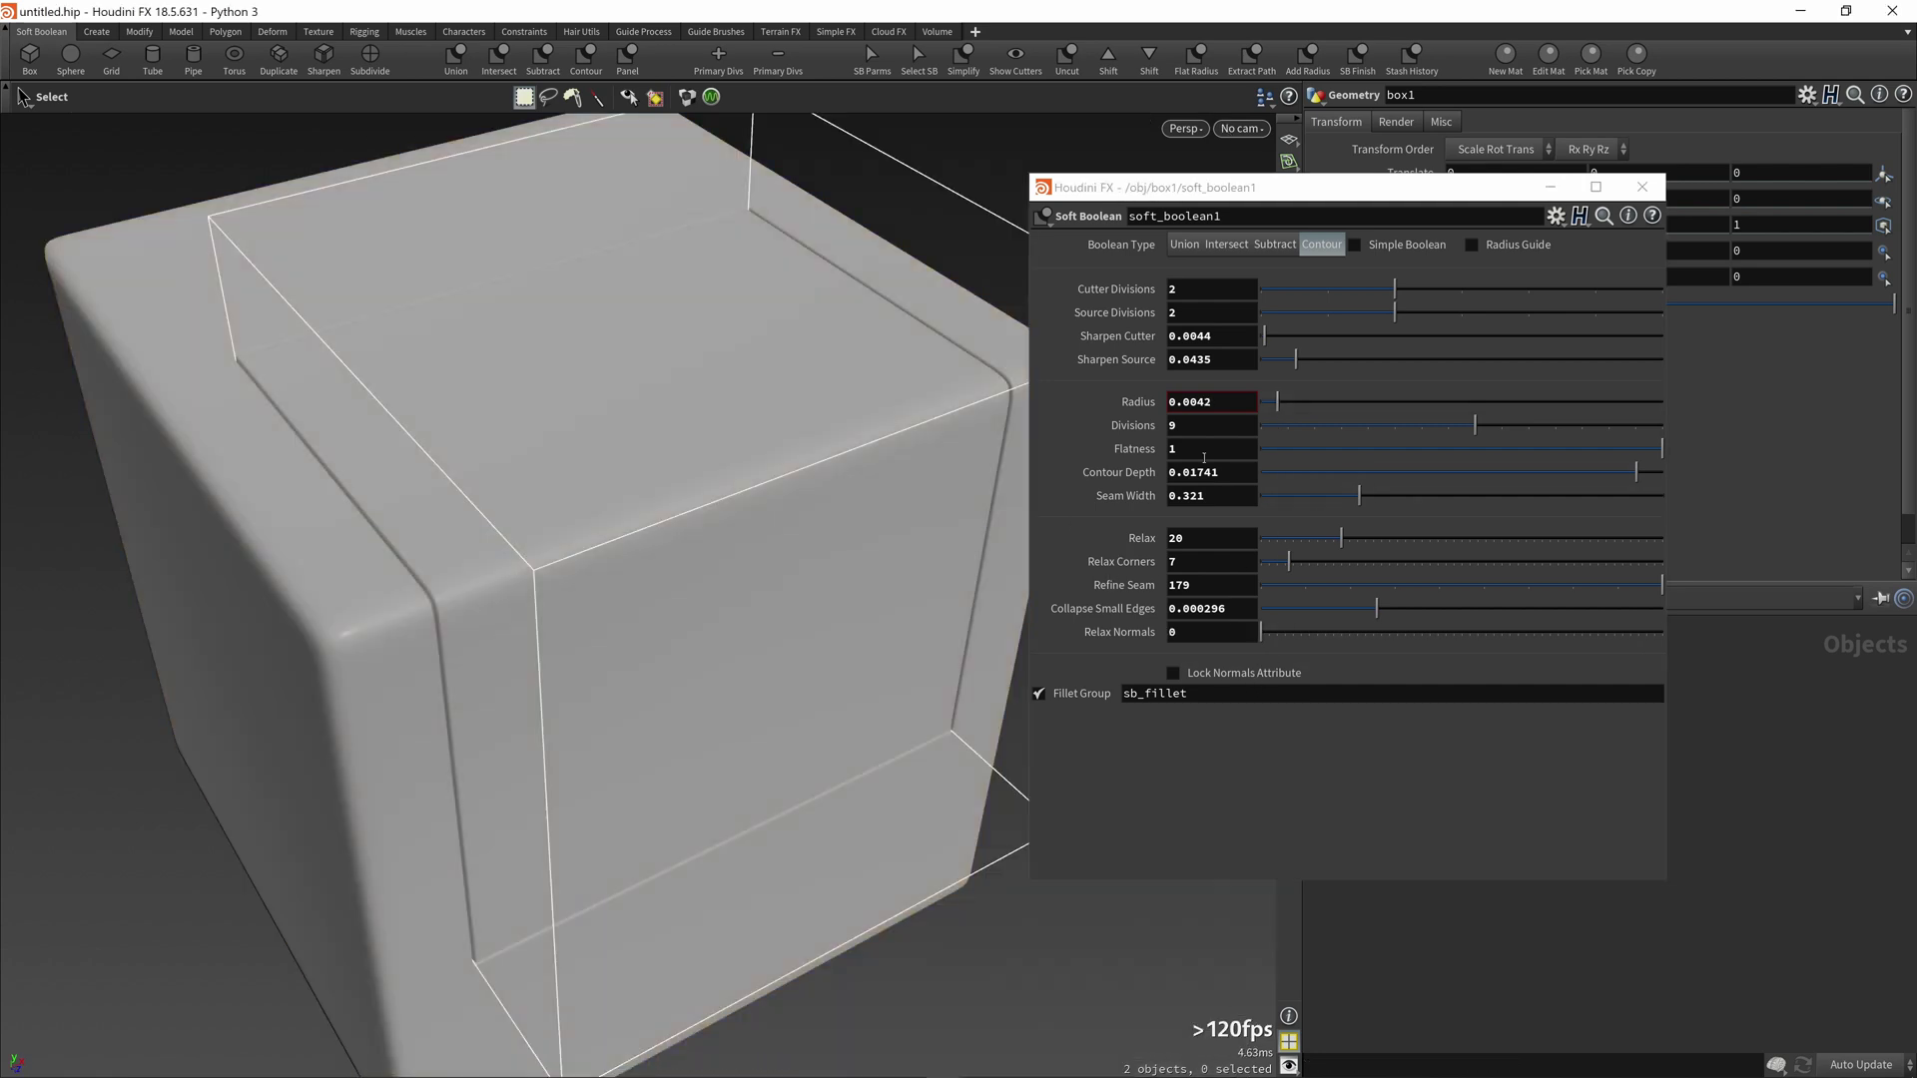
click(1391, 248)
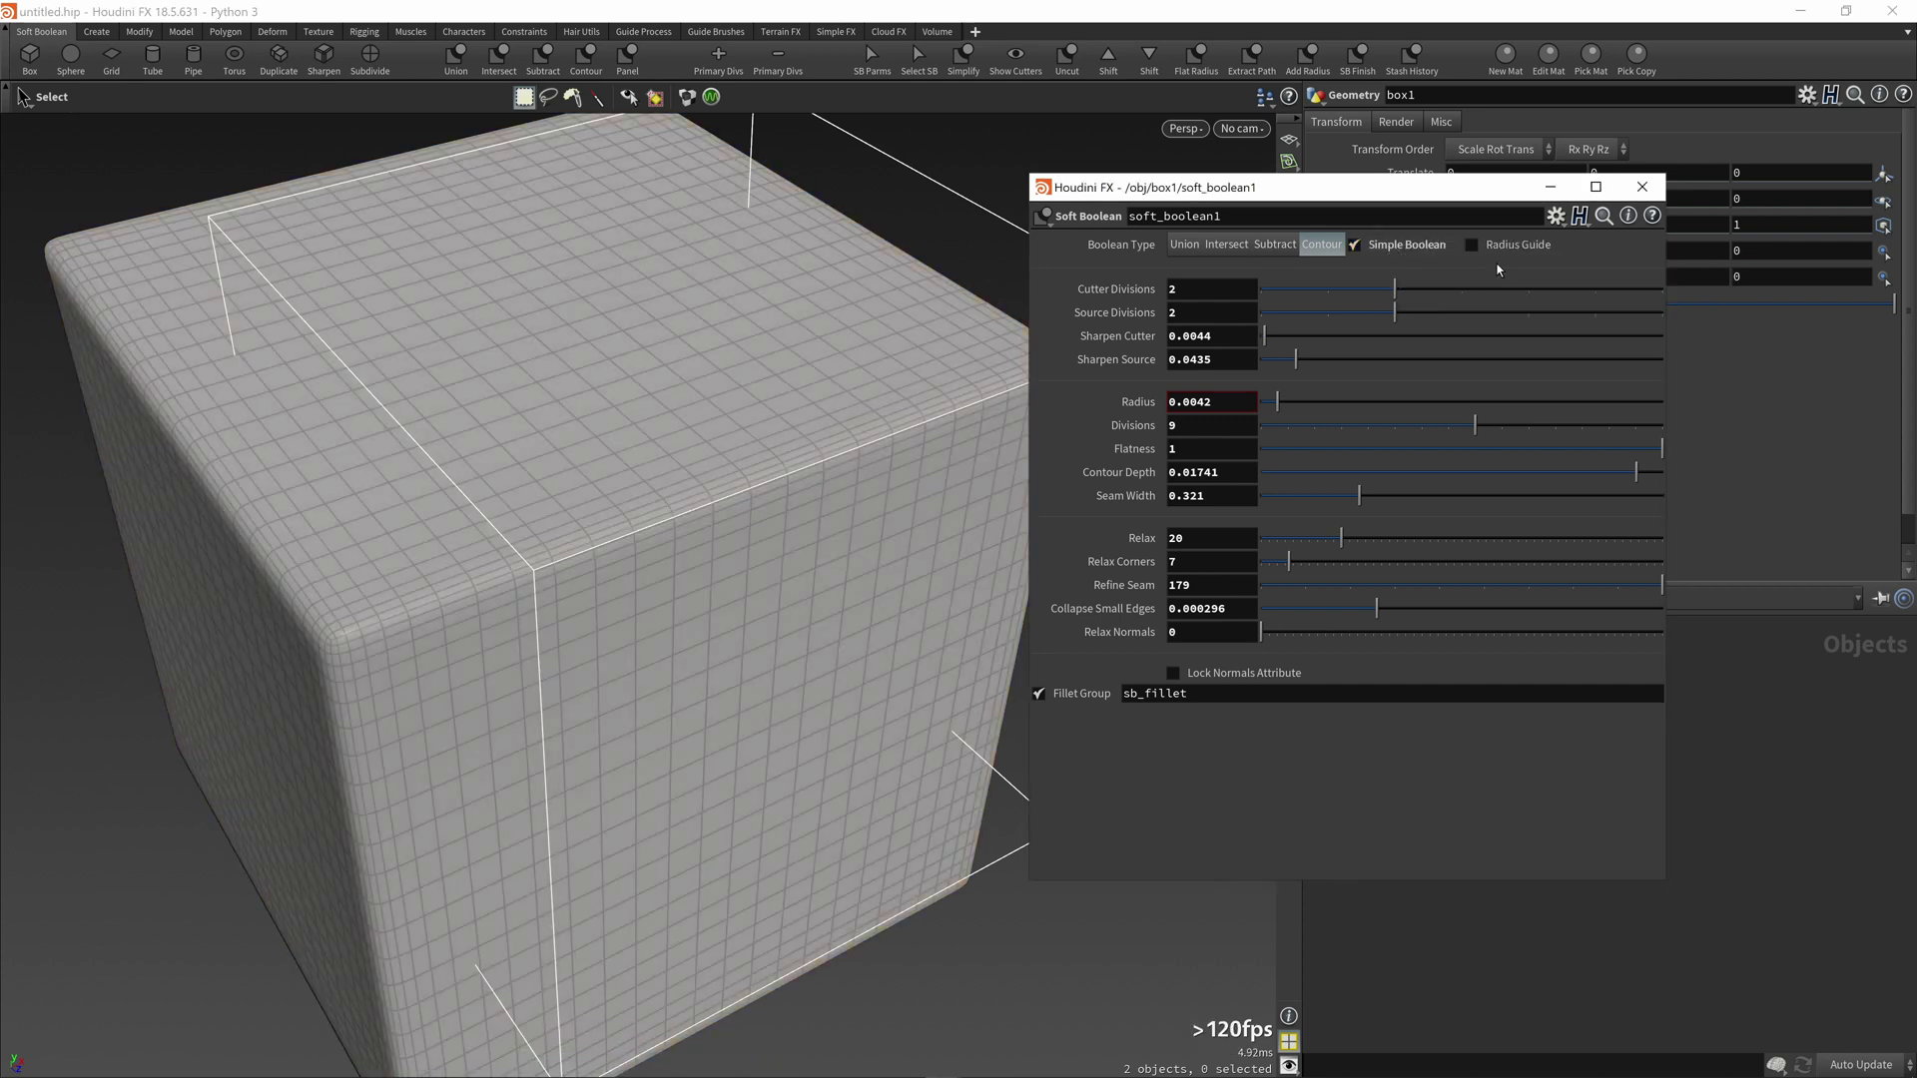
click(1439, 246)
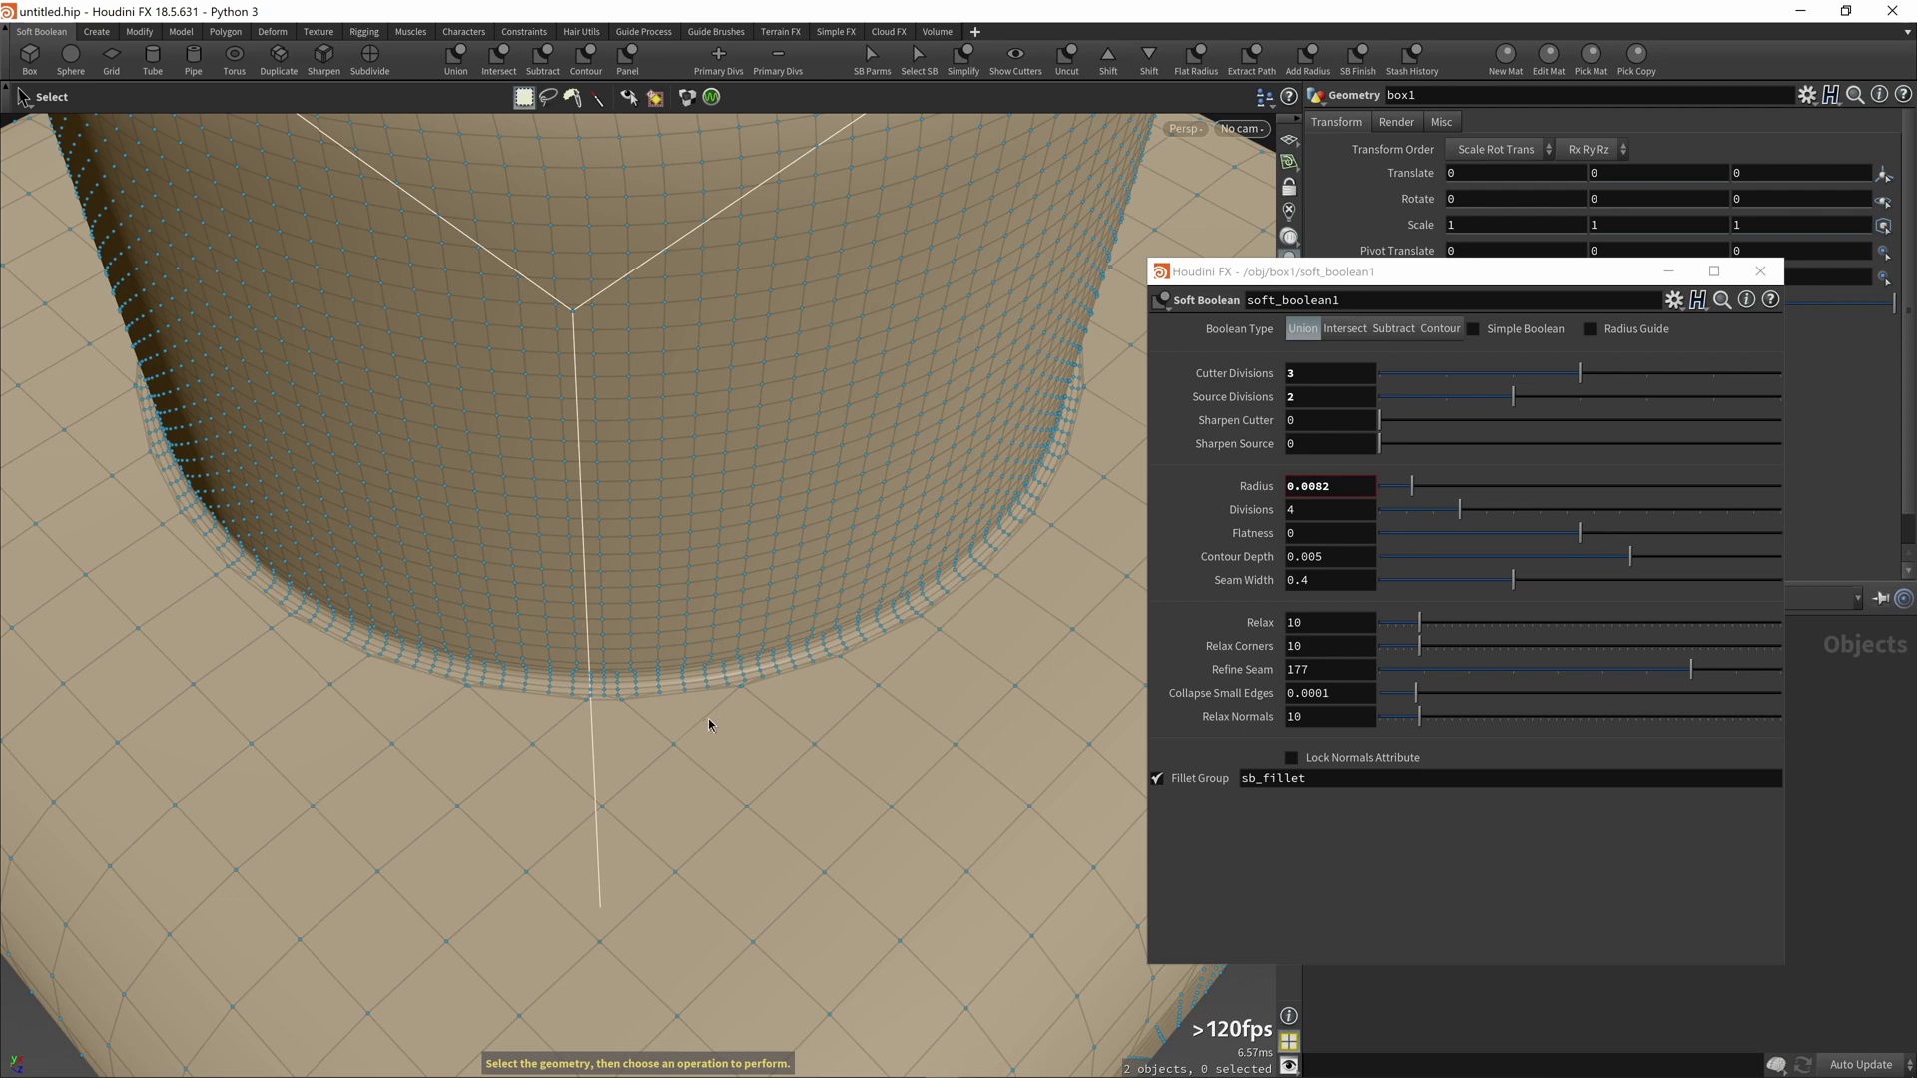
Step: Inspect the union fillet's lower seam with wireframe up close and set Refine Seam to 179
alt+right_drag(685, 719, 1093, 696)
alt+right_drag(719, 689, 979, 683)
alt+middle_drag(762, 687, 728, 734)
drag(695, 724, 482, 726)
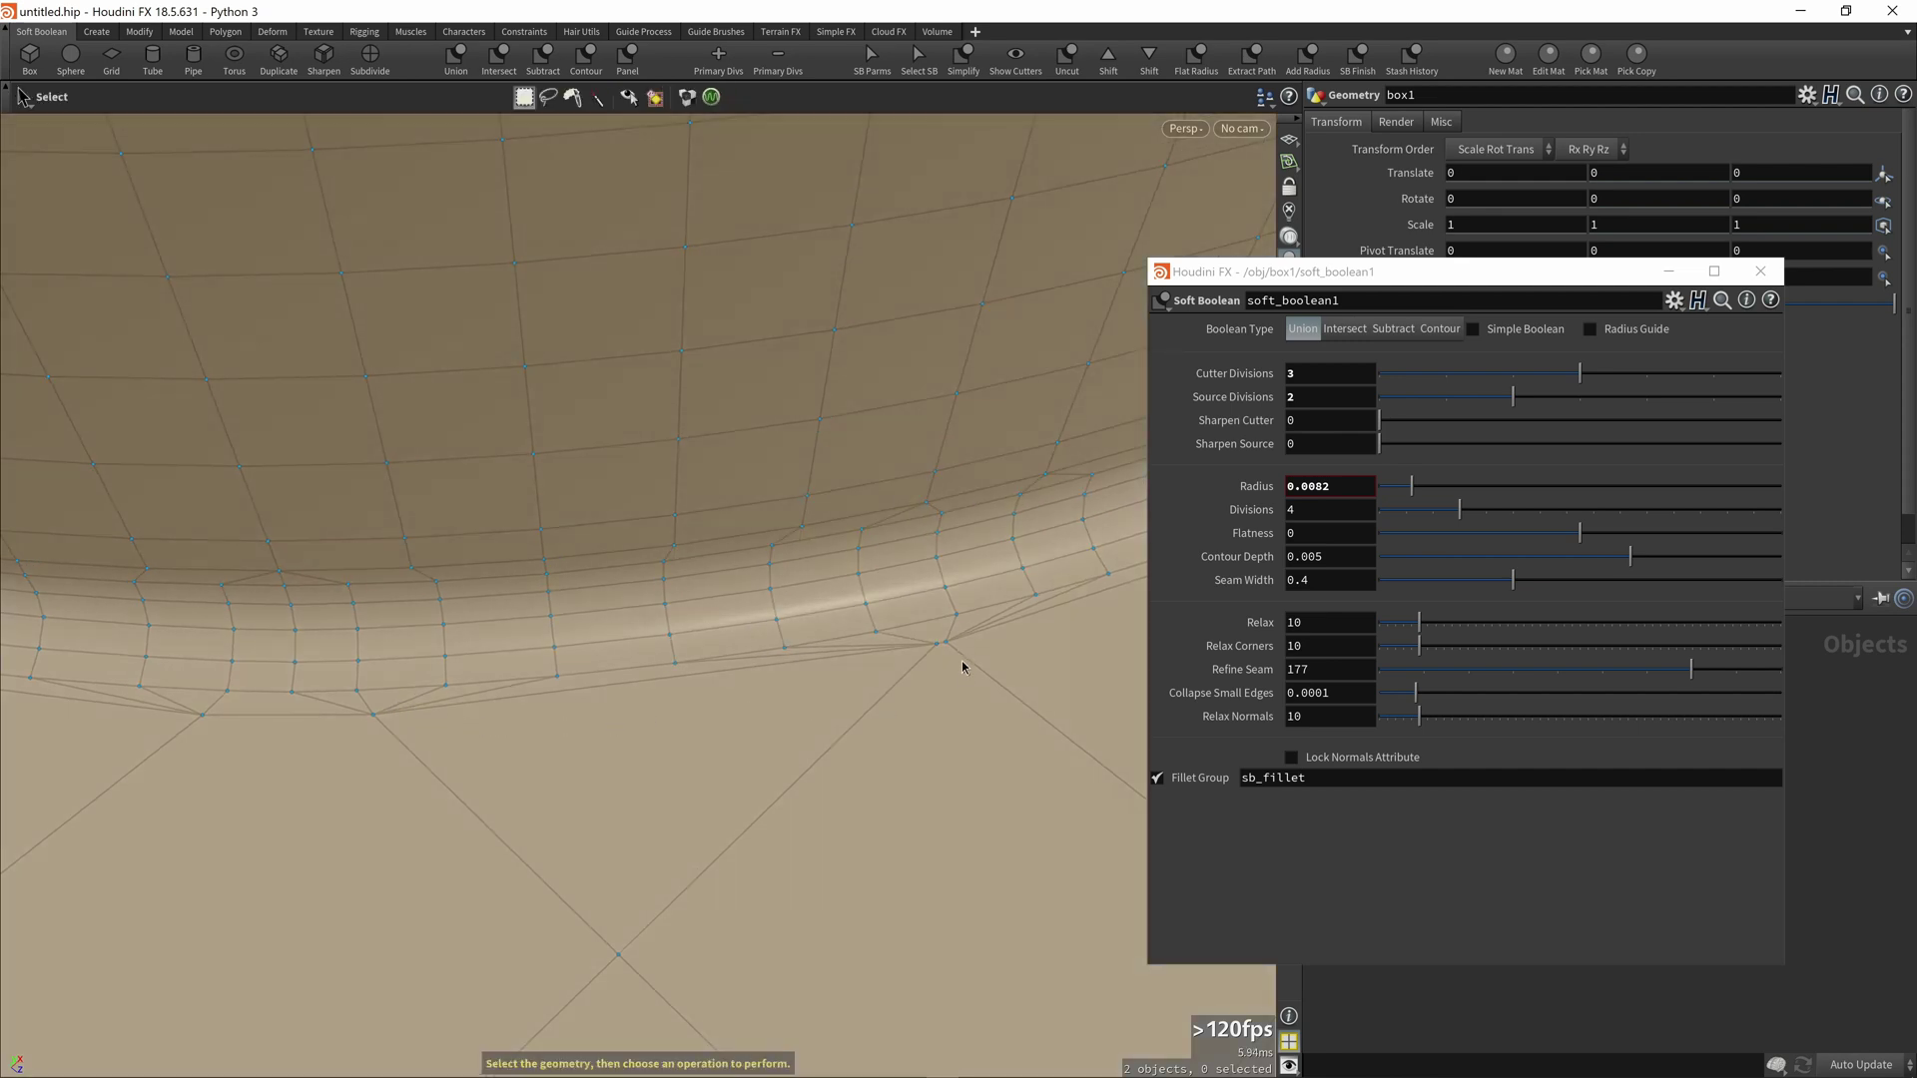
key(space)
mouse_move(762, 732)
mouse_down()
mouse_move(655, 753)
mouse_move(706, 765)
mouse_move(643, 749)
mouse_move(629, 769)
mouse_move(777, 804)
mouse_up()
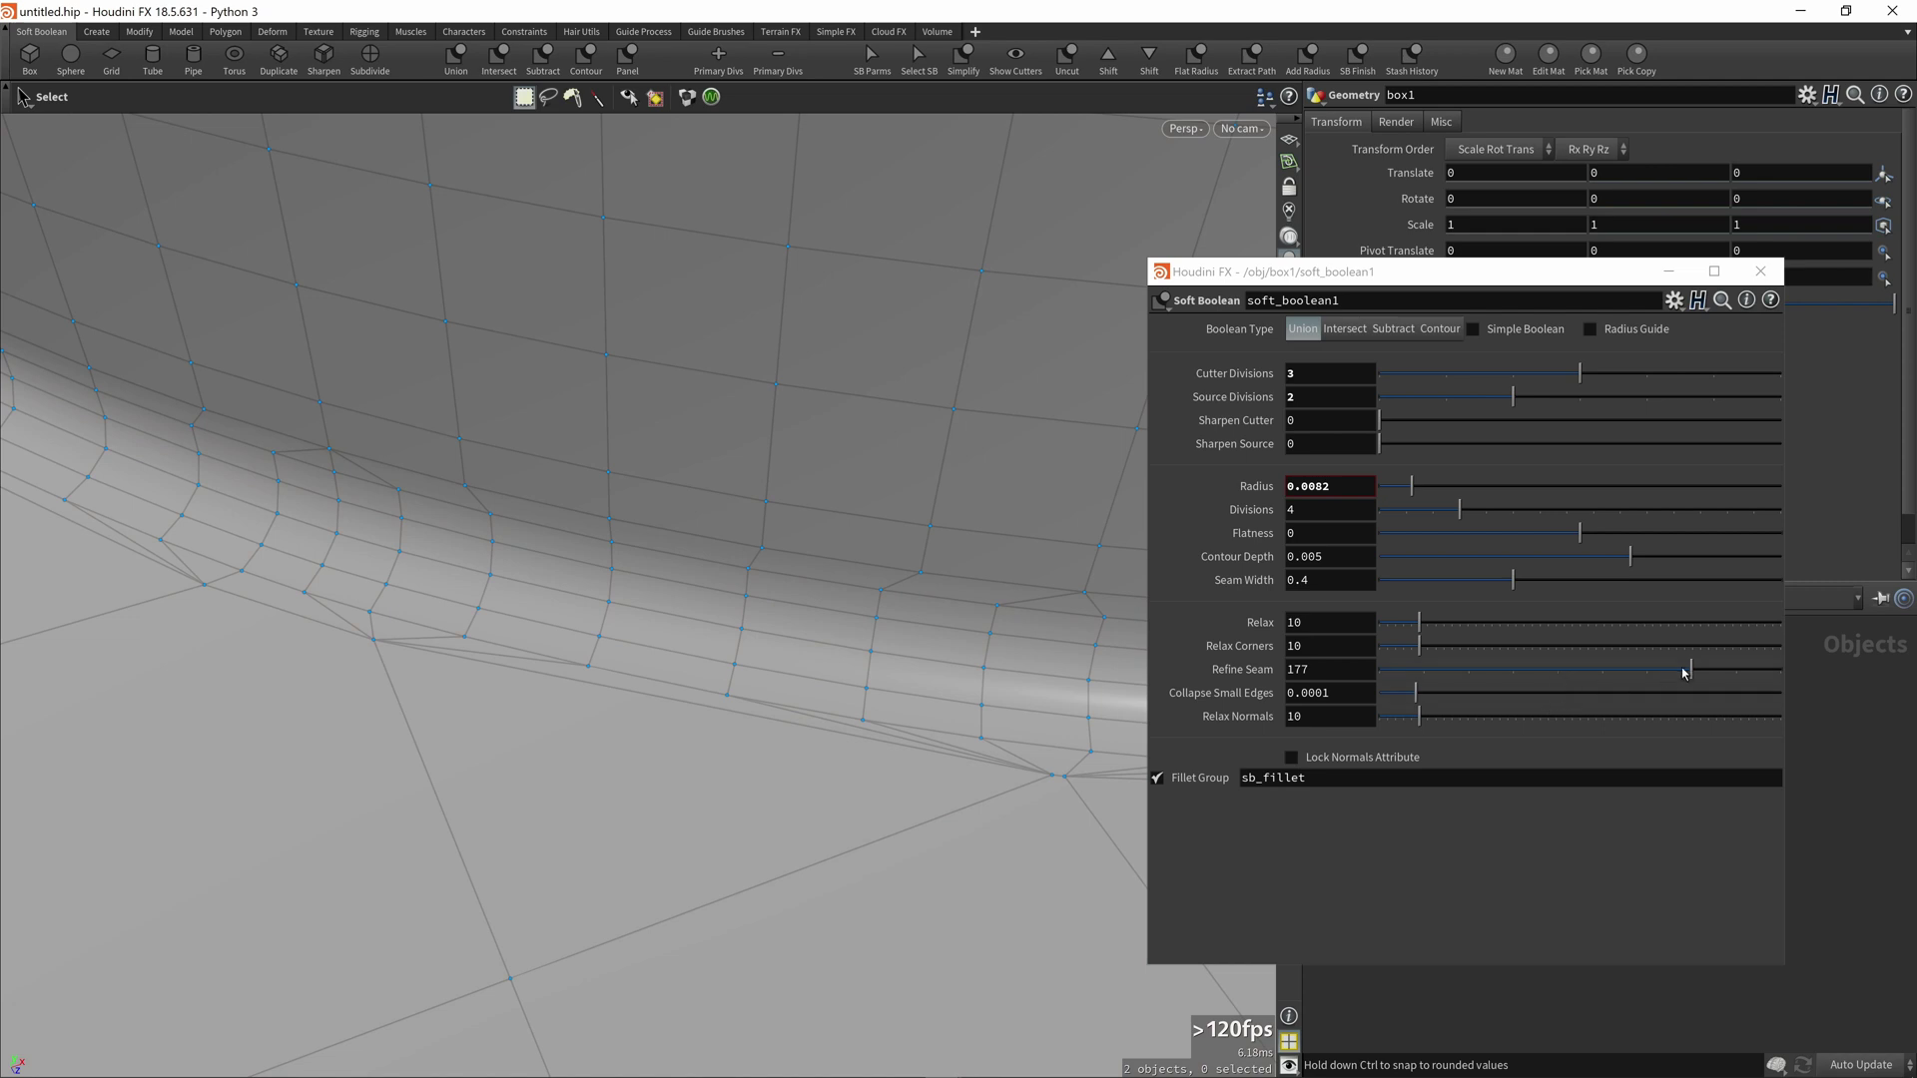
drag(1700, 670, 1773, 678)
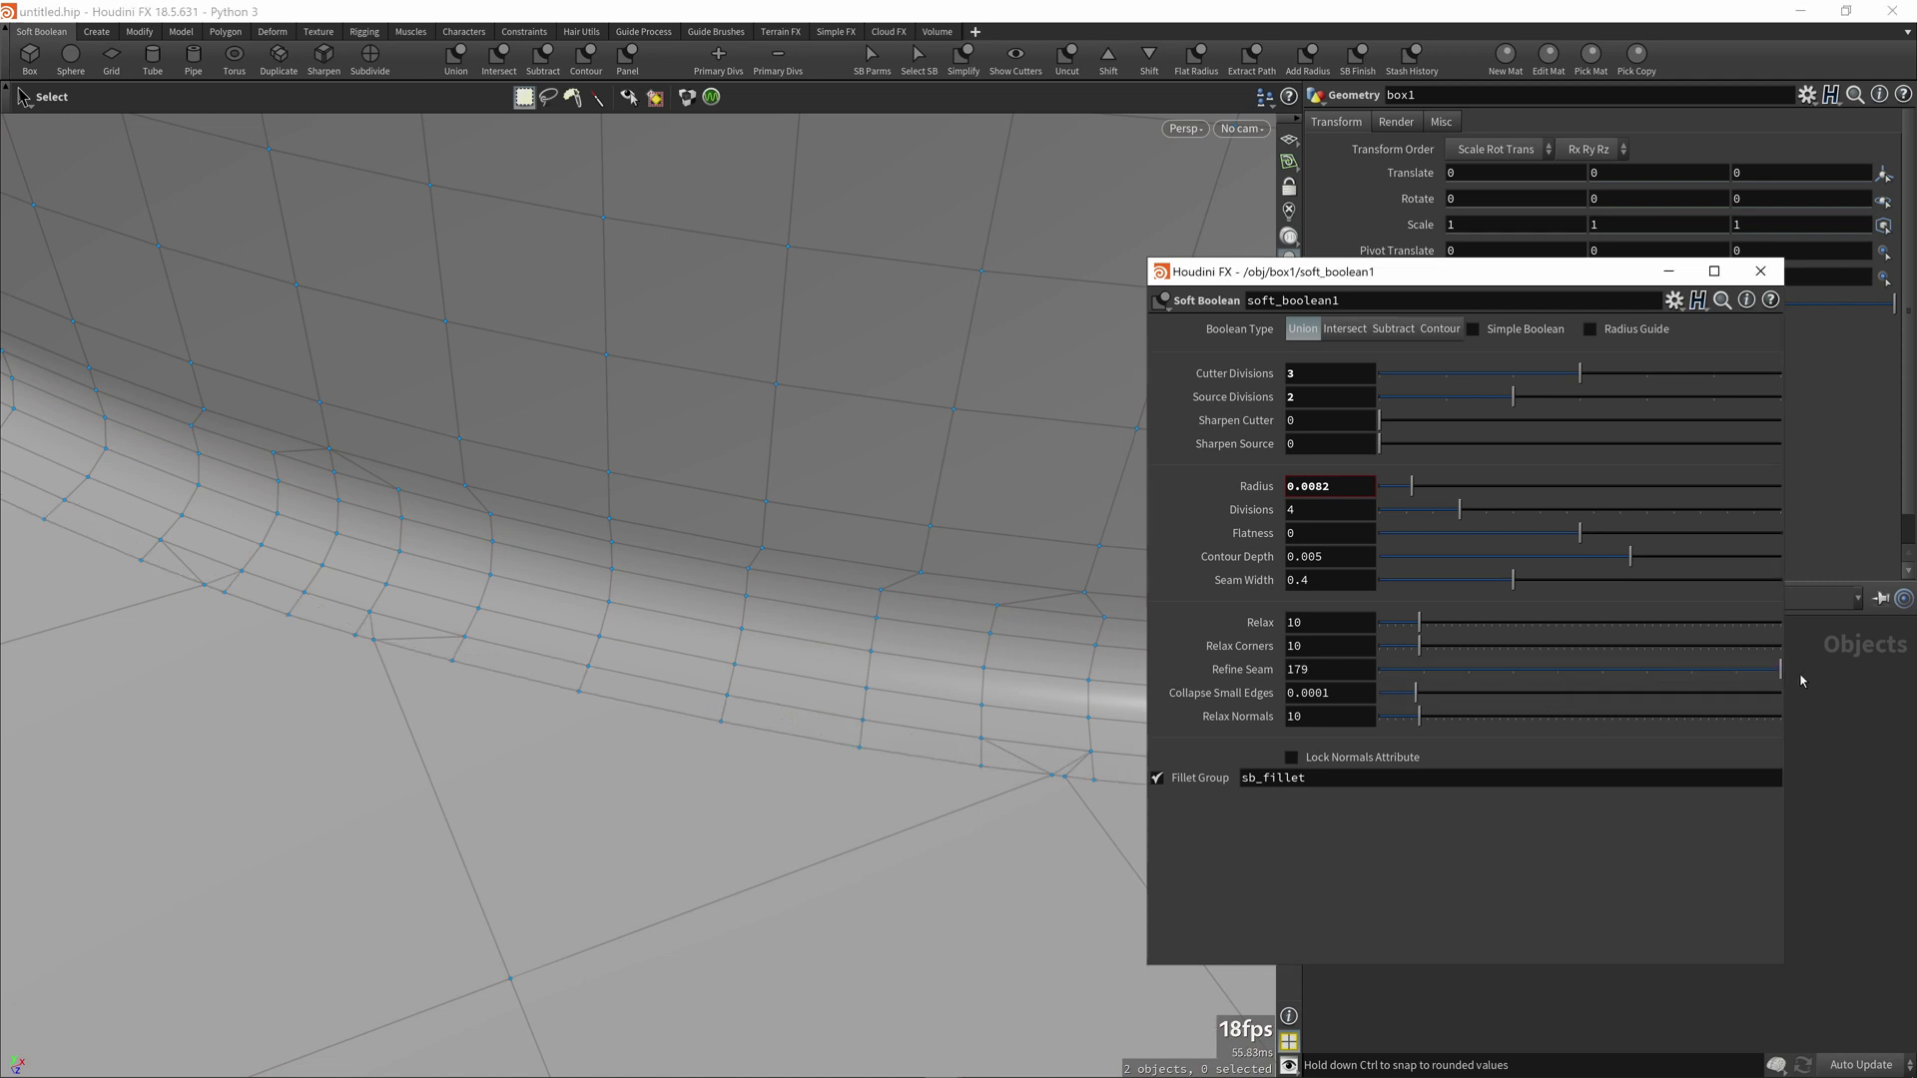
drag(1005, 753, 622, 683)
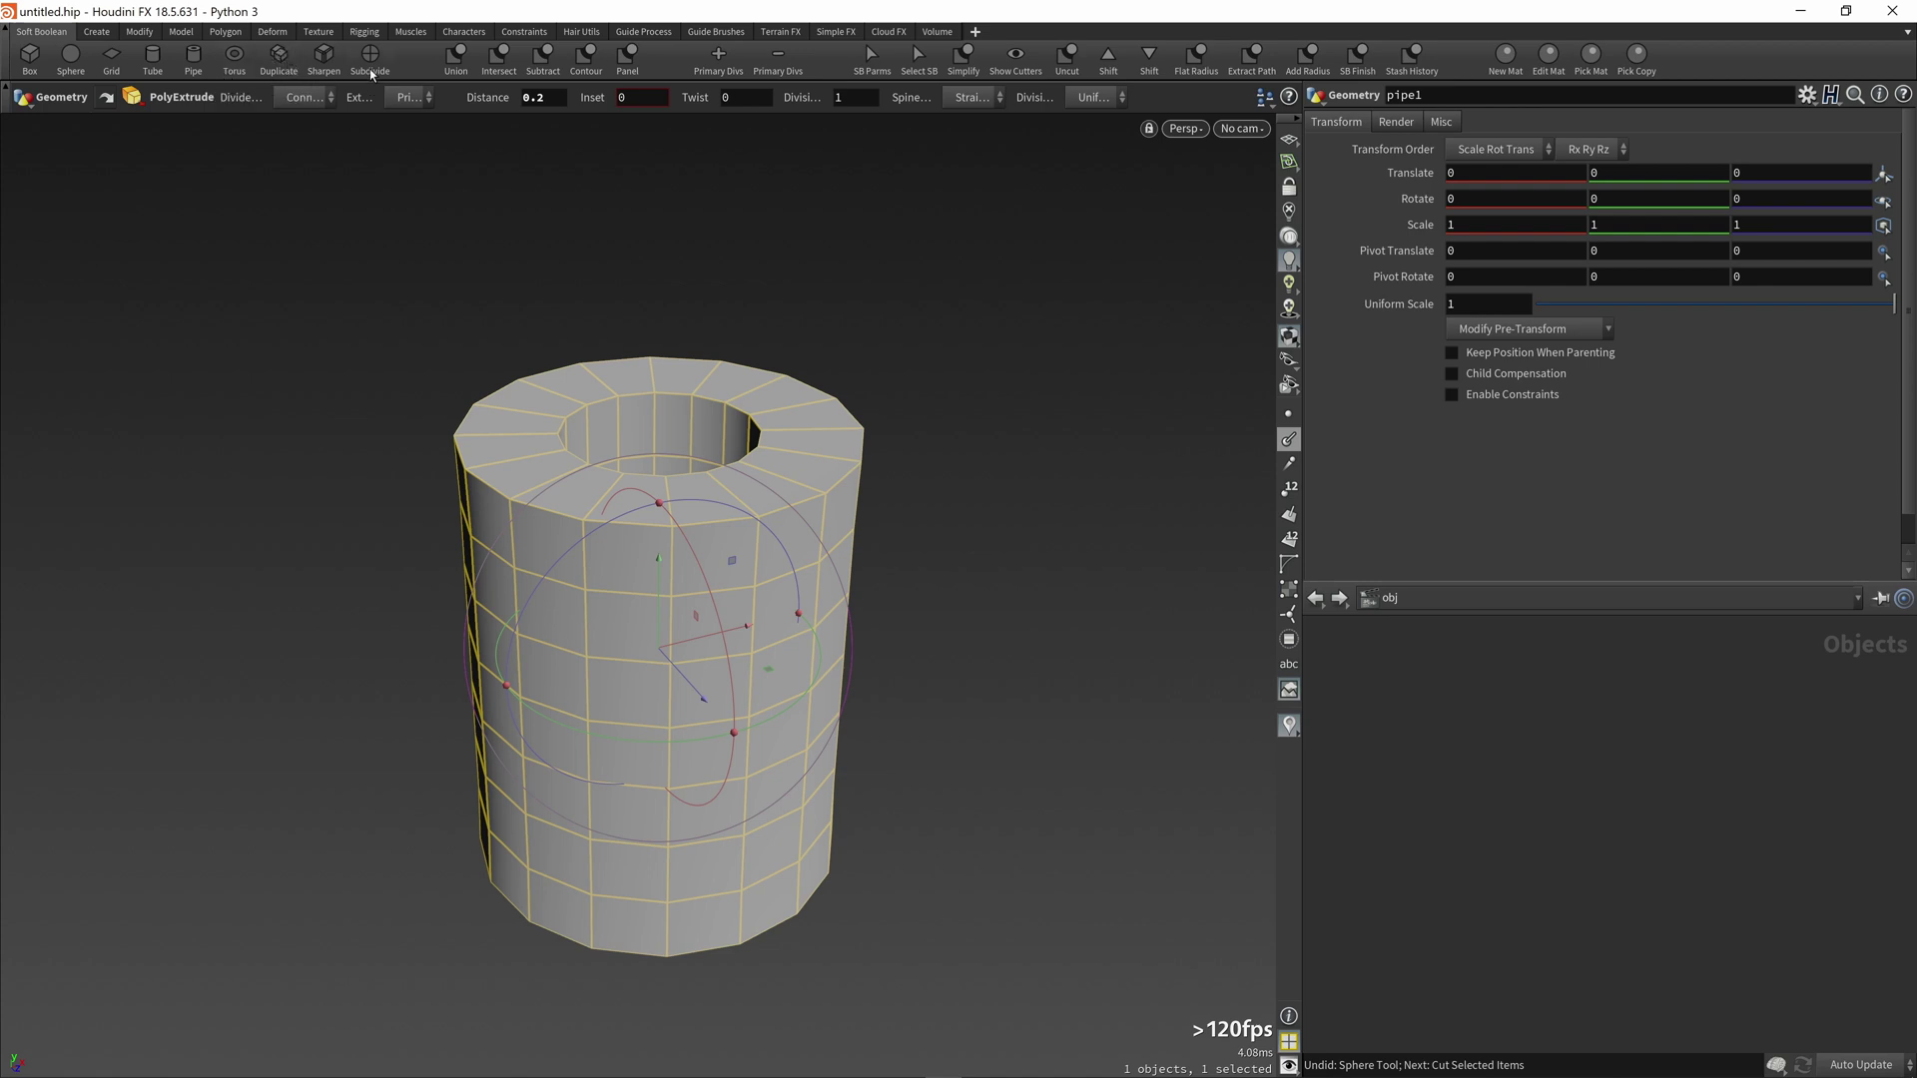
Step: Duplicate the pipe, offset the copy, and sharpen the copy's edges to a crease distance of 0.016348
click(277, 68)
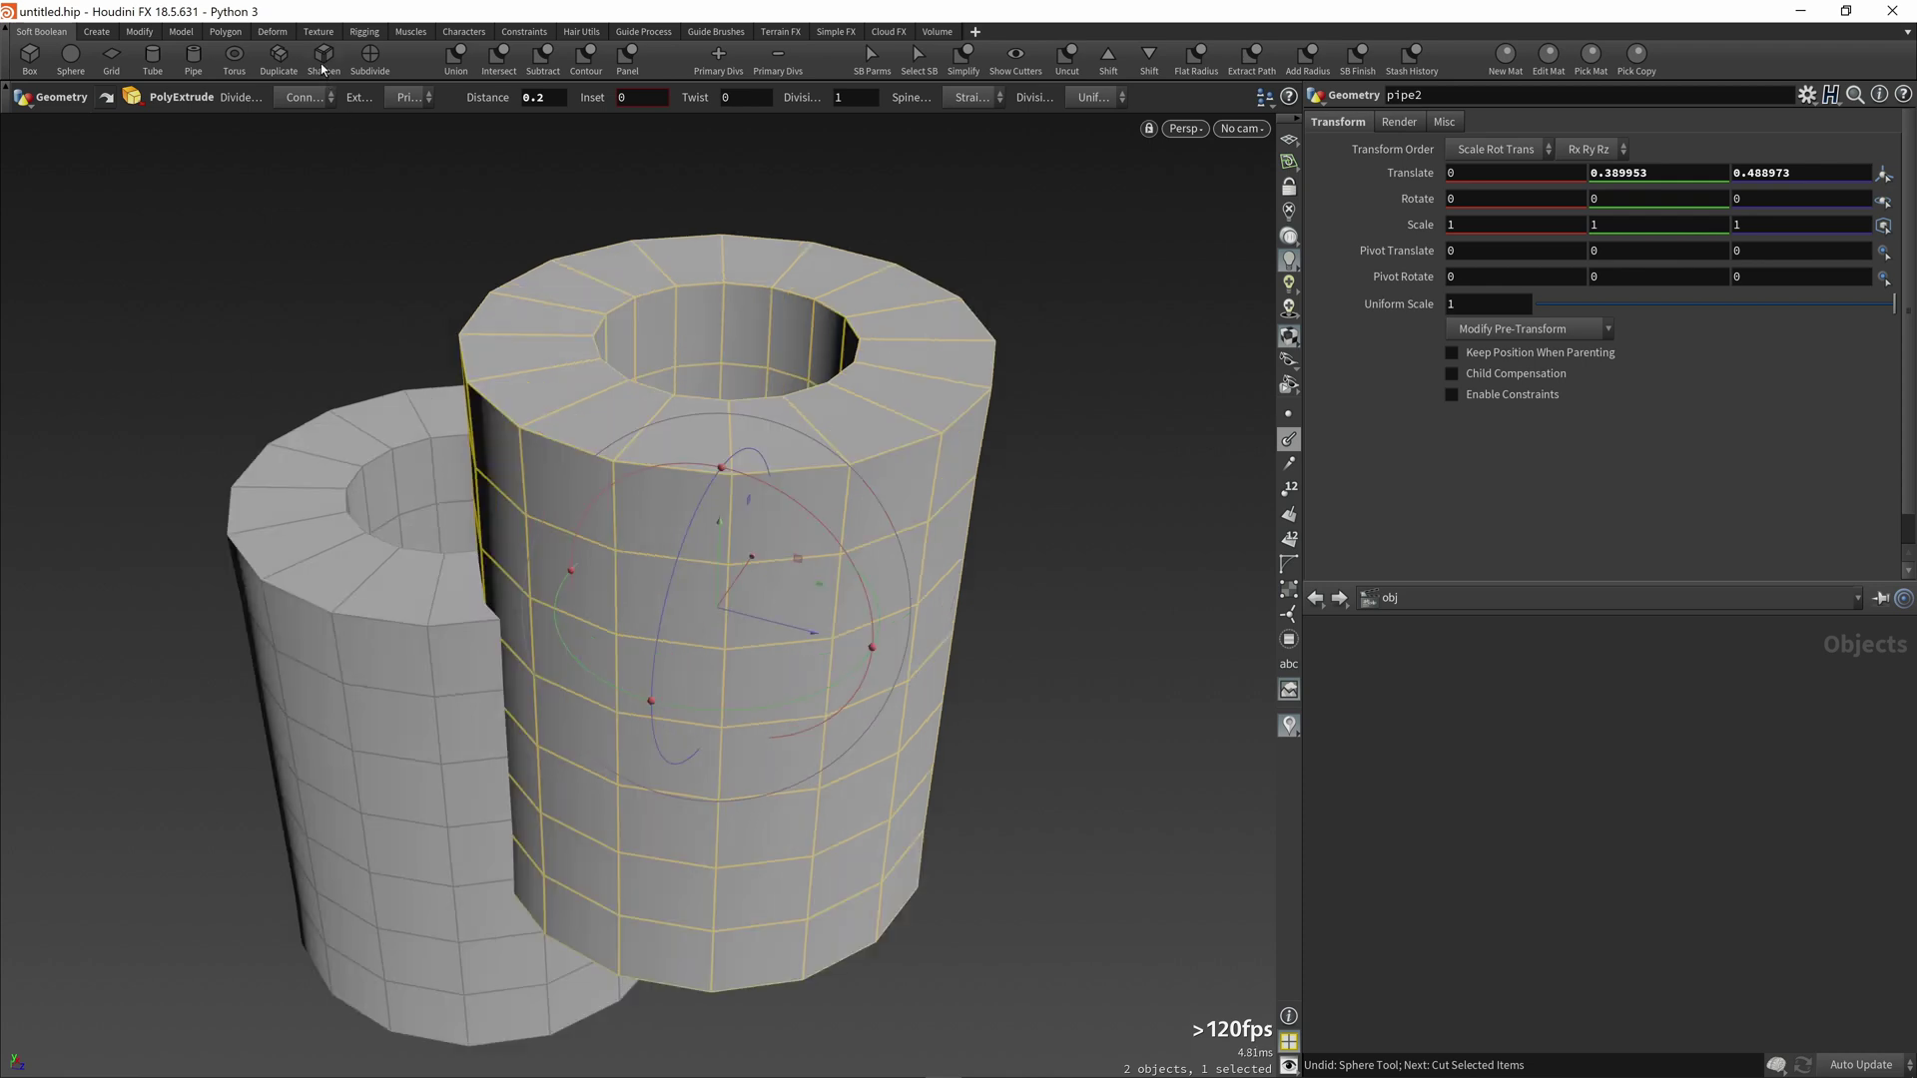
click(324, 60)
drag(507, 231, 768, 450)
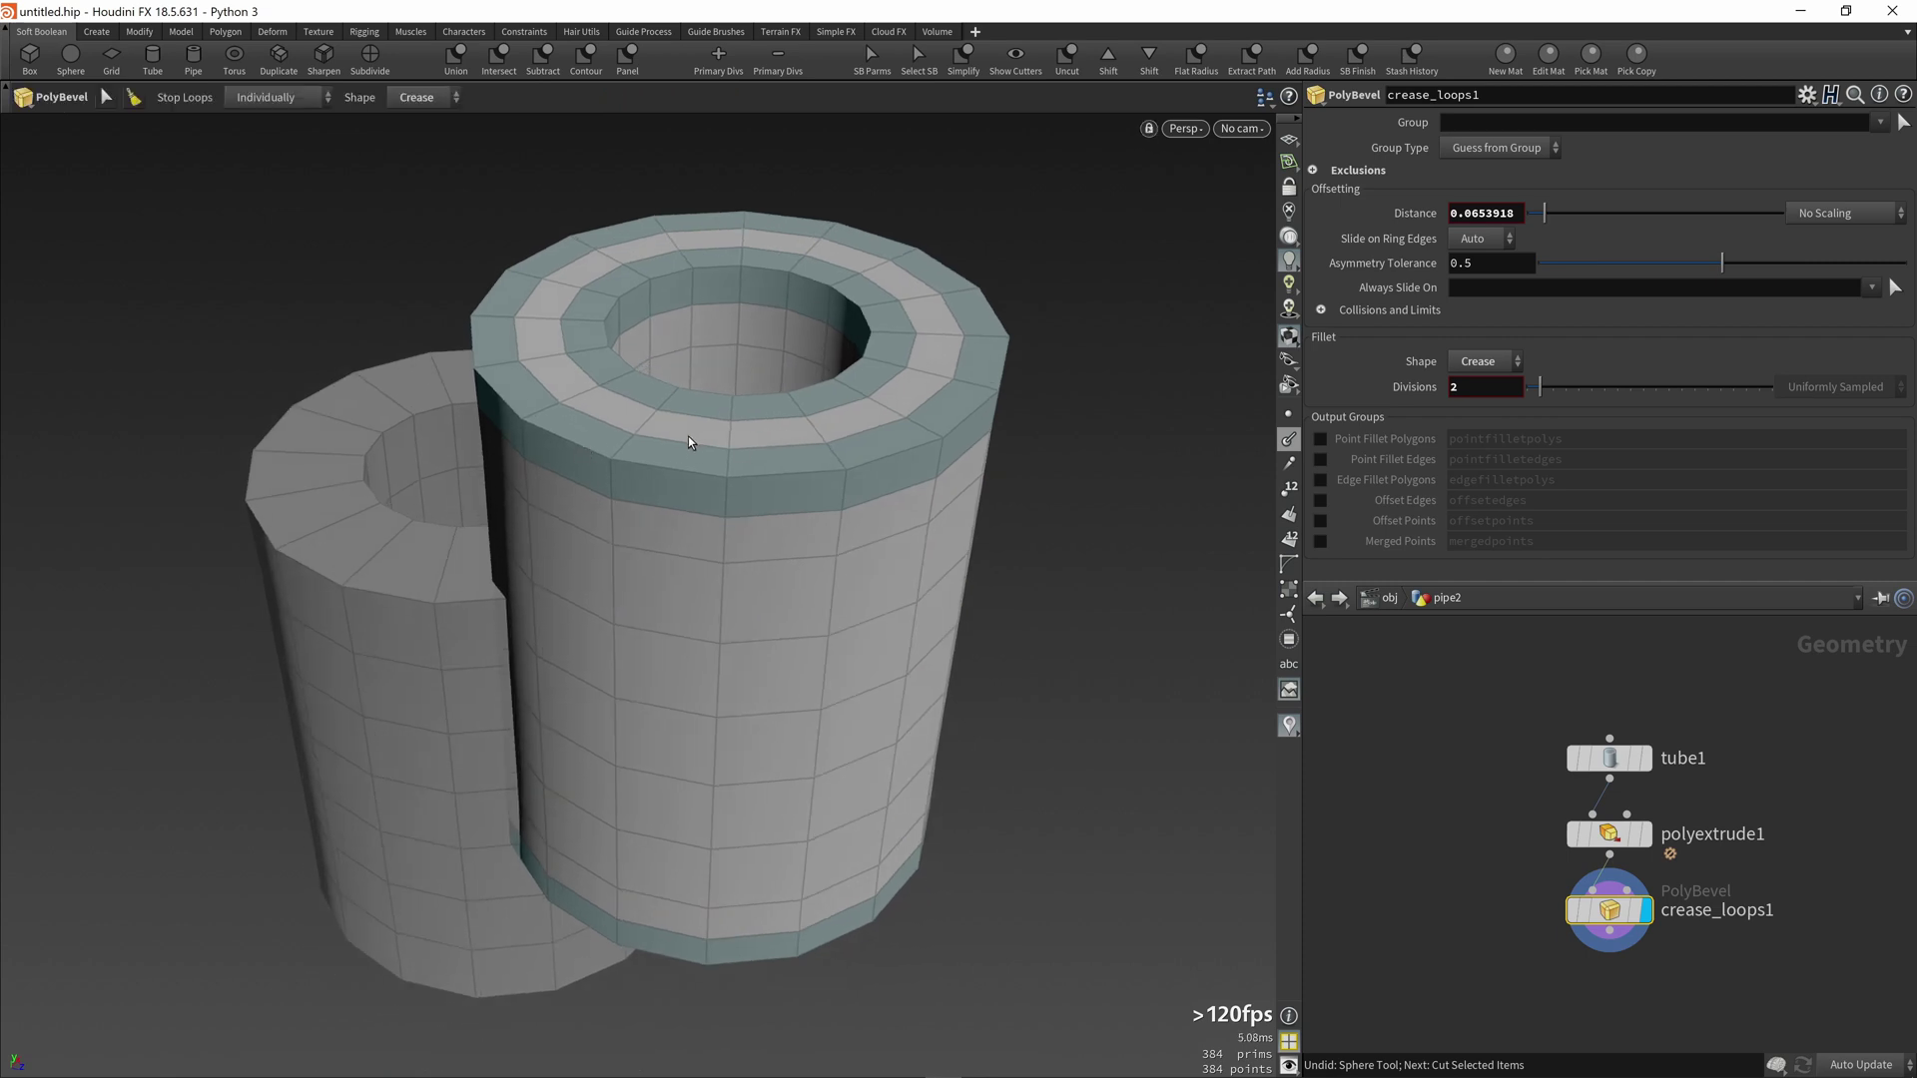
click(325, 62)
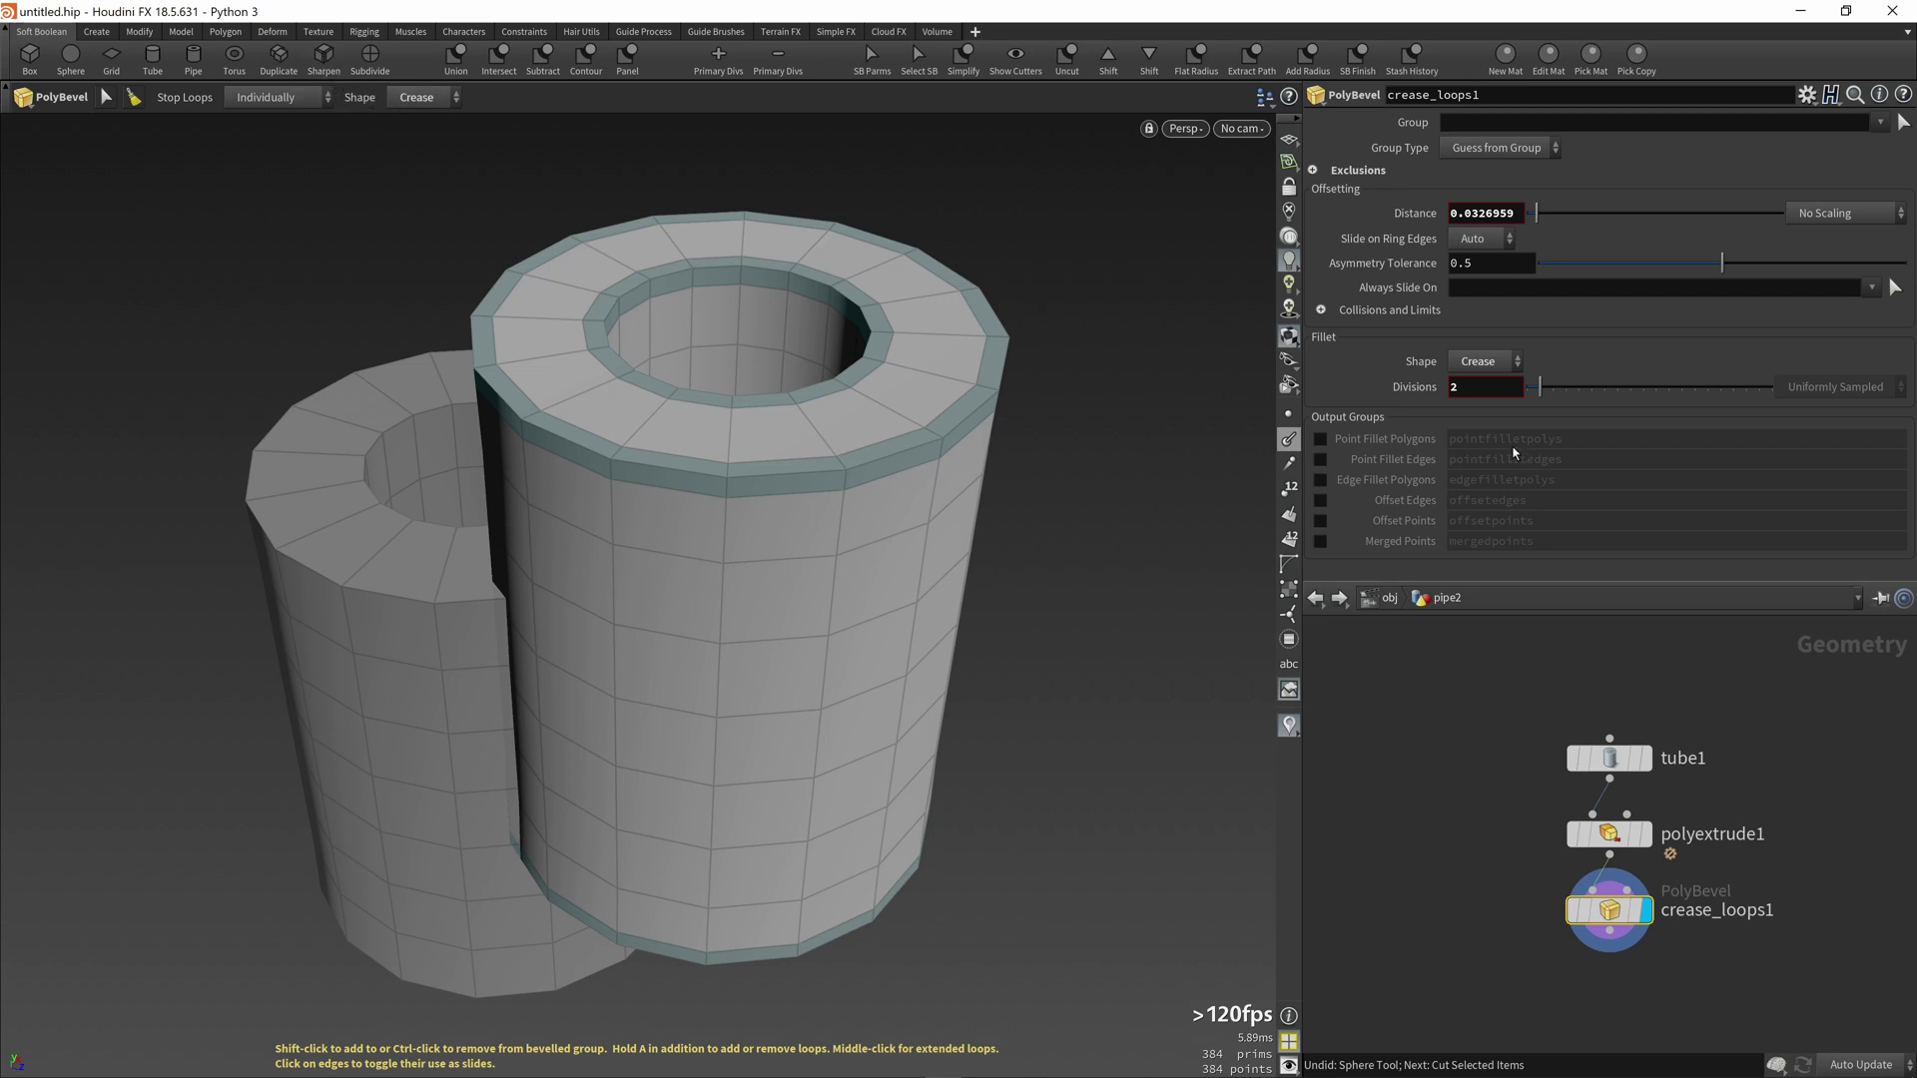
mouse_move(1619, 916)
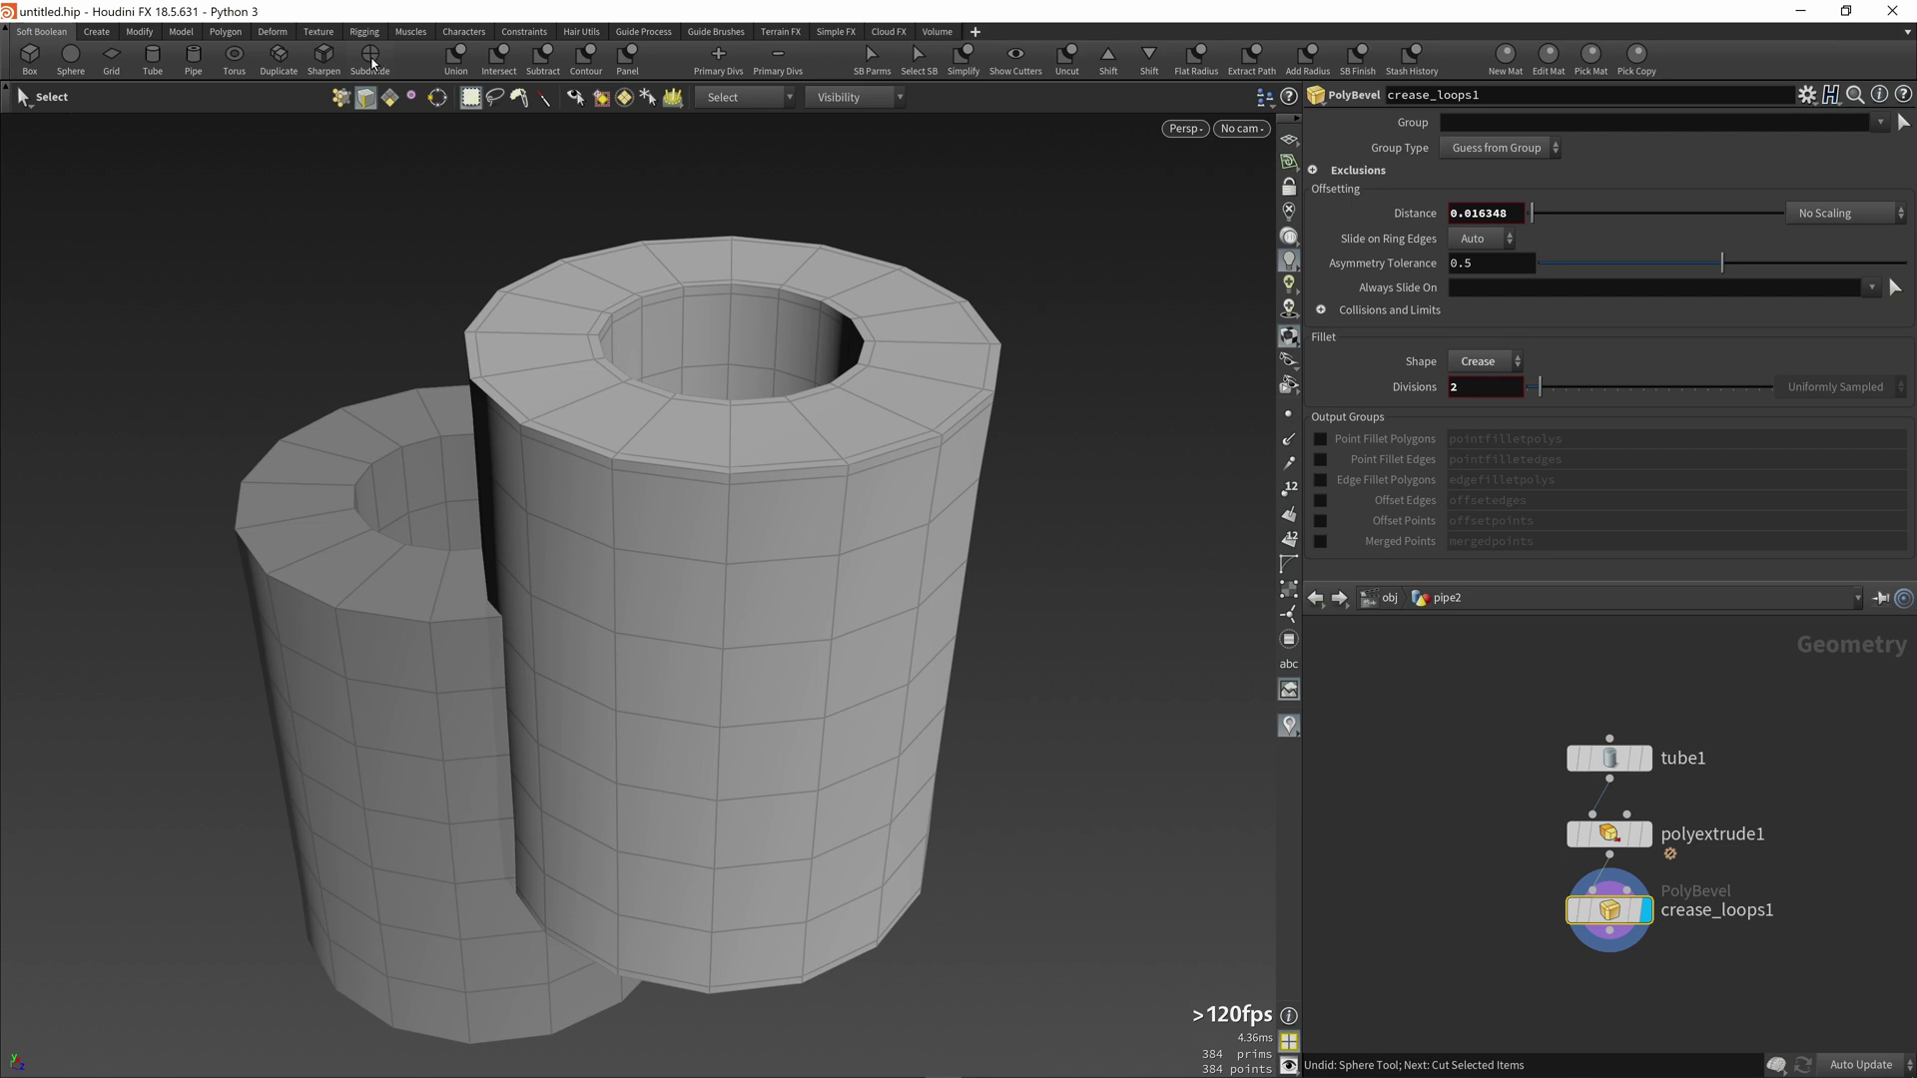
Step: Subdivide the pipe copy to Depth 2, try the tool's further level, and switch on its viewport subdivision display
click(368, 56)
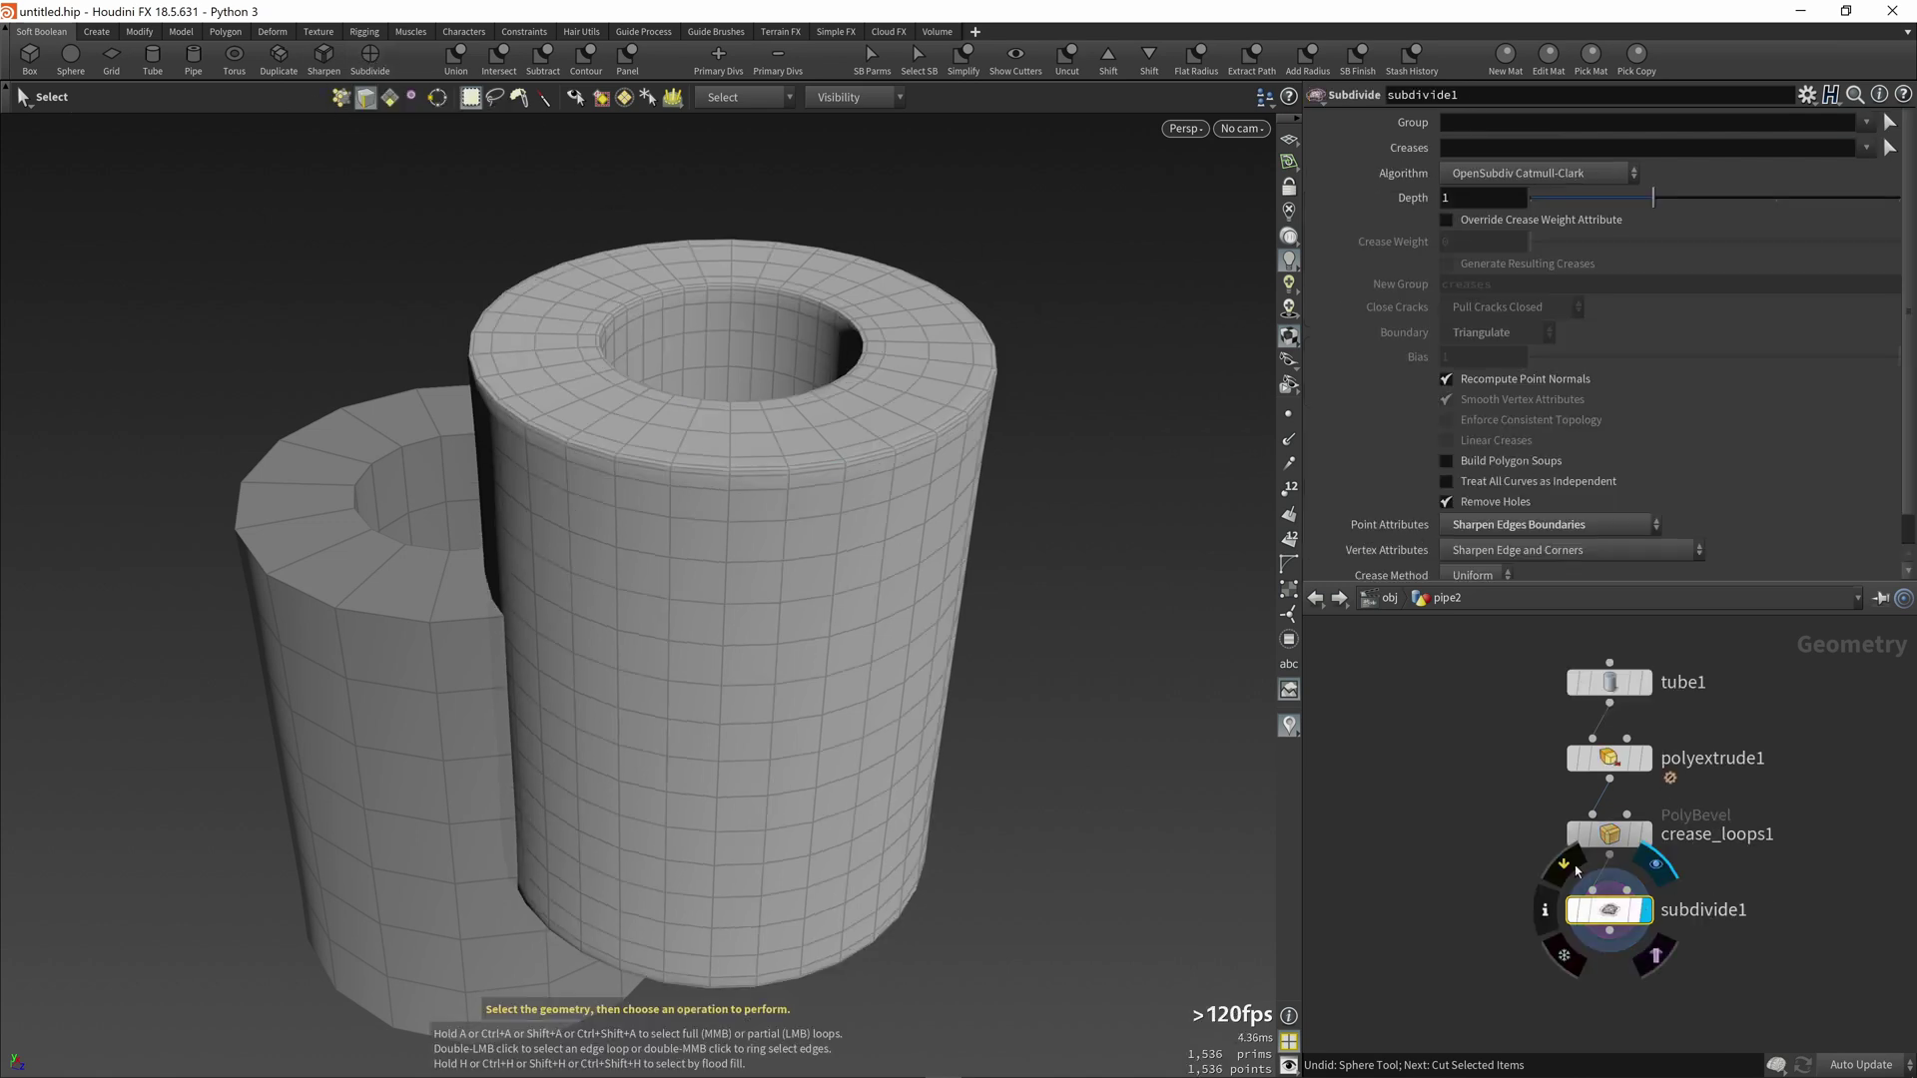
click(369, 70)
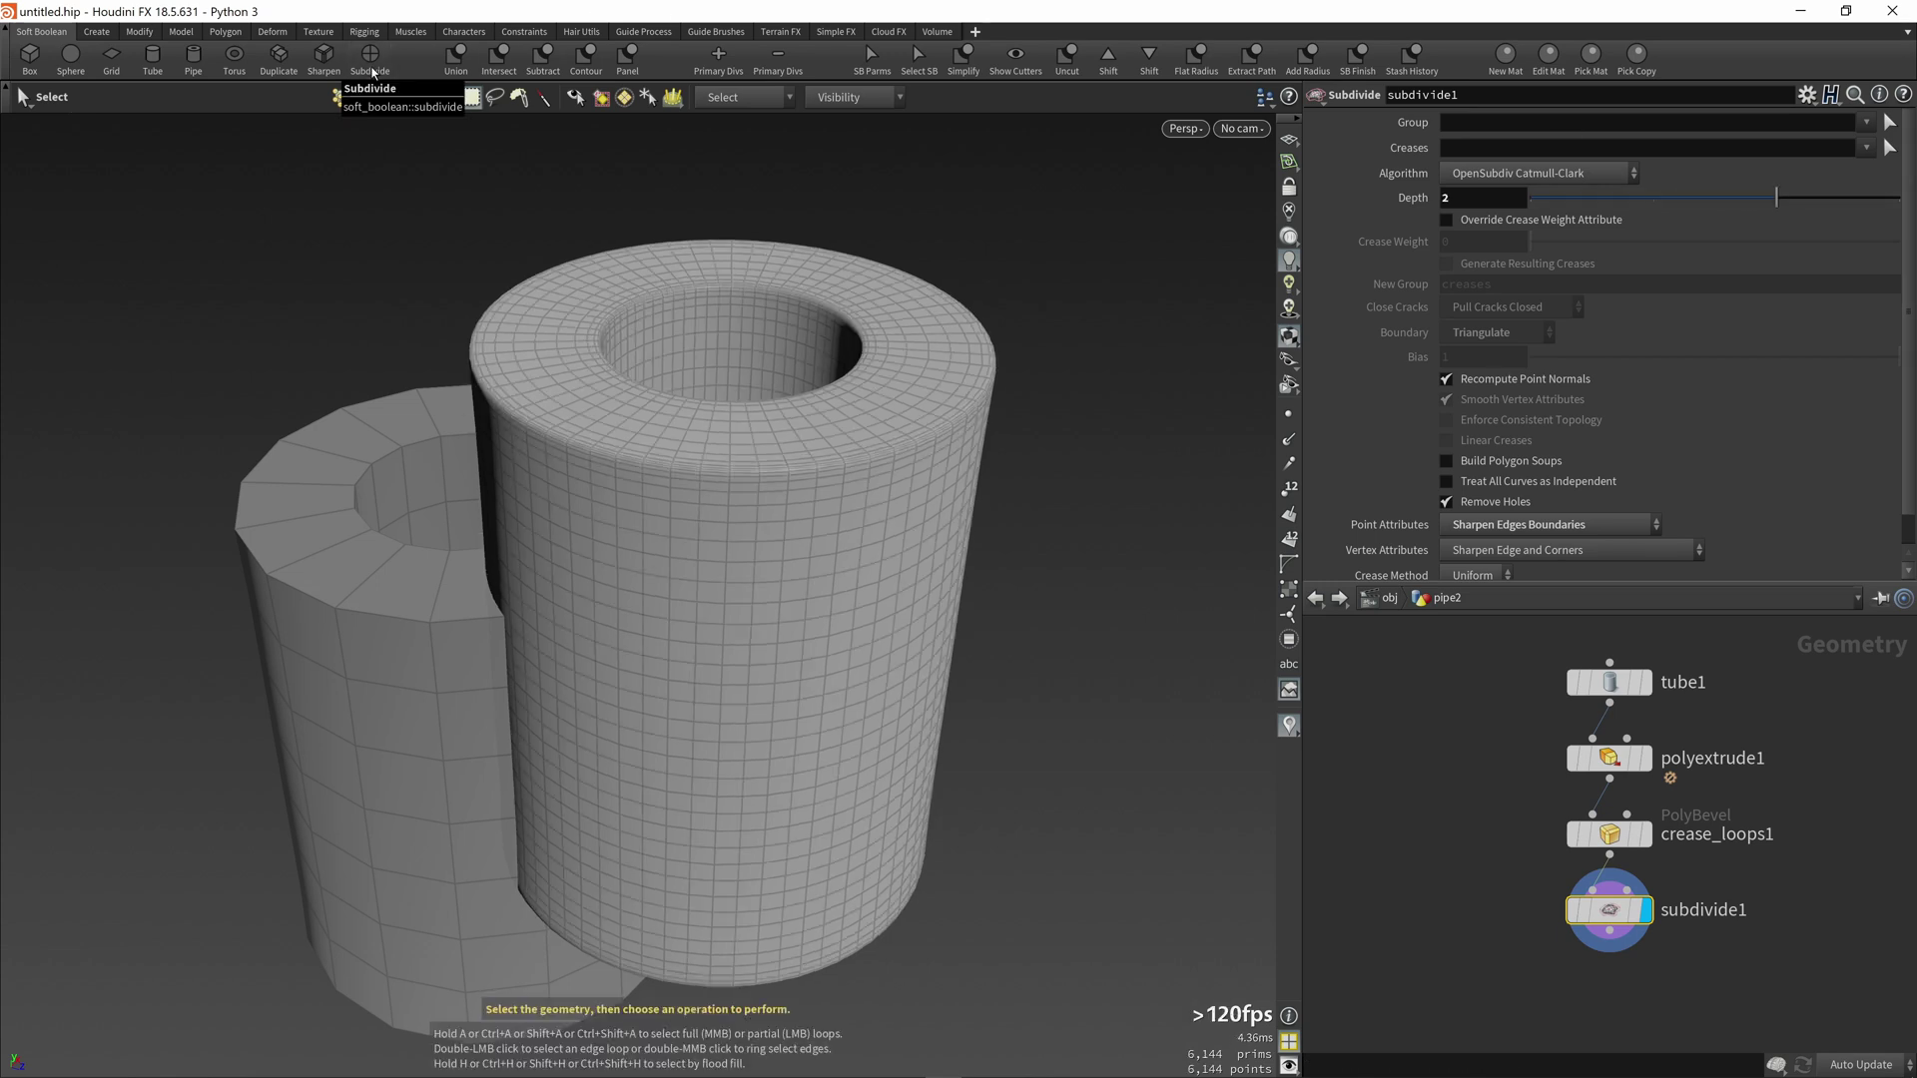
click(372, 72)
ctrl+click(371, 70)
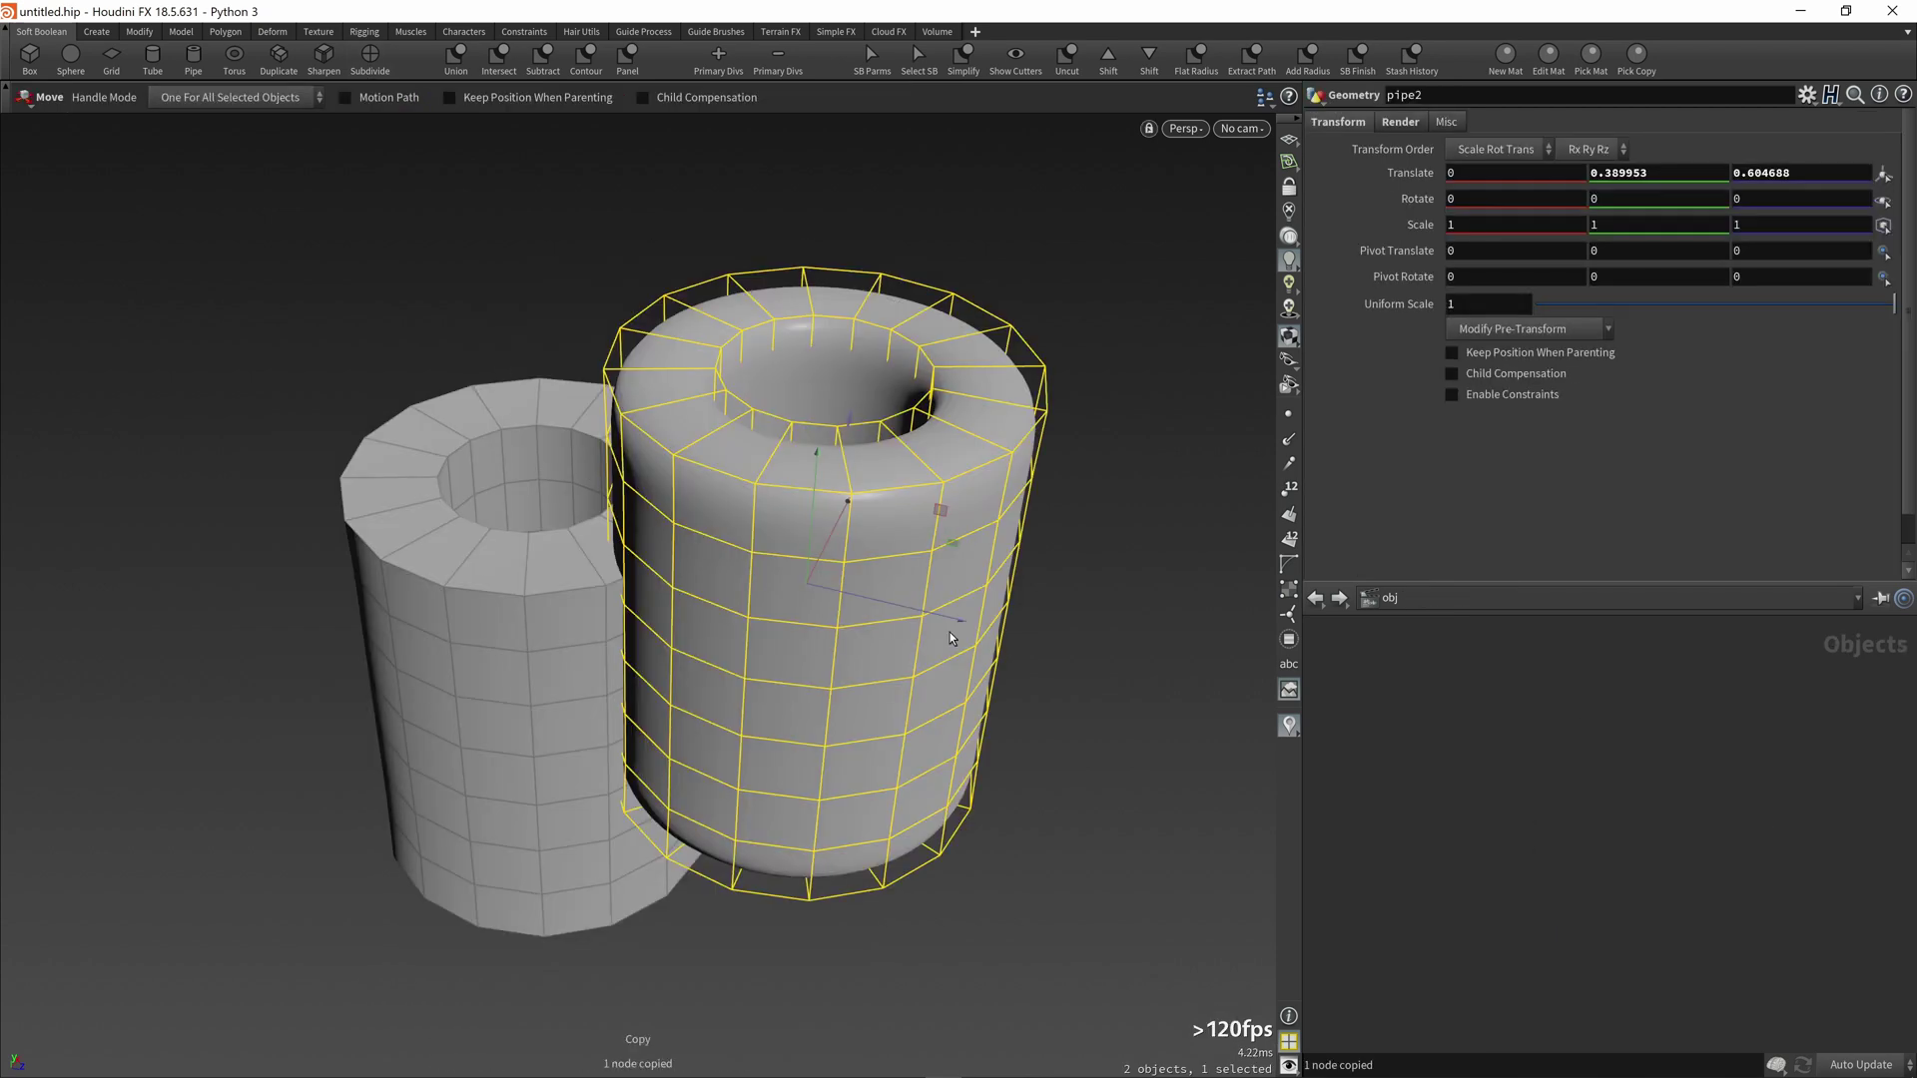
Step: Paste a copy of the smoothed pipe and move it along Z to 1.4518
key(ctrl+v)
drag(957, 621, 1455, 754)
alt+right_drag(1121, 719, 963, 663)
alt+middle_drag(963, 663, 821, 639)
key(s)
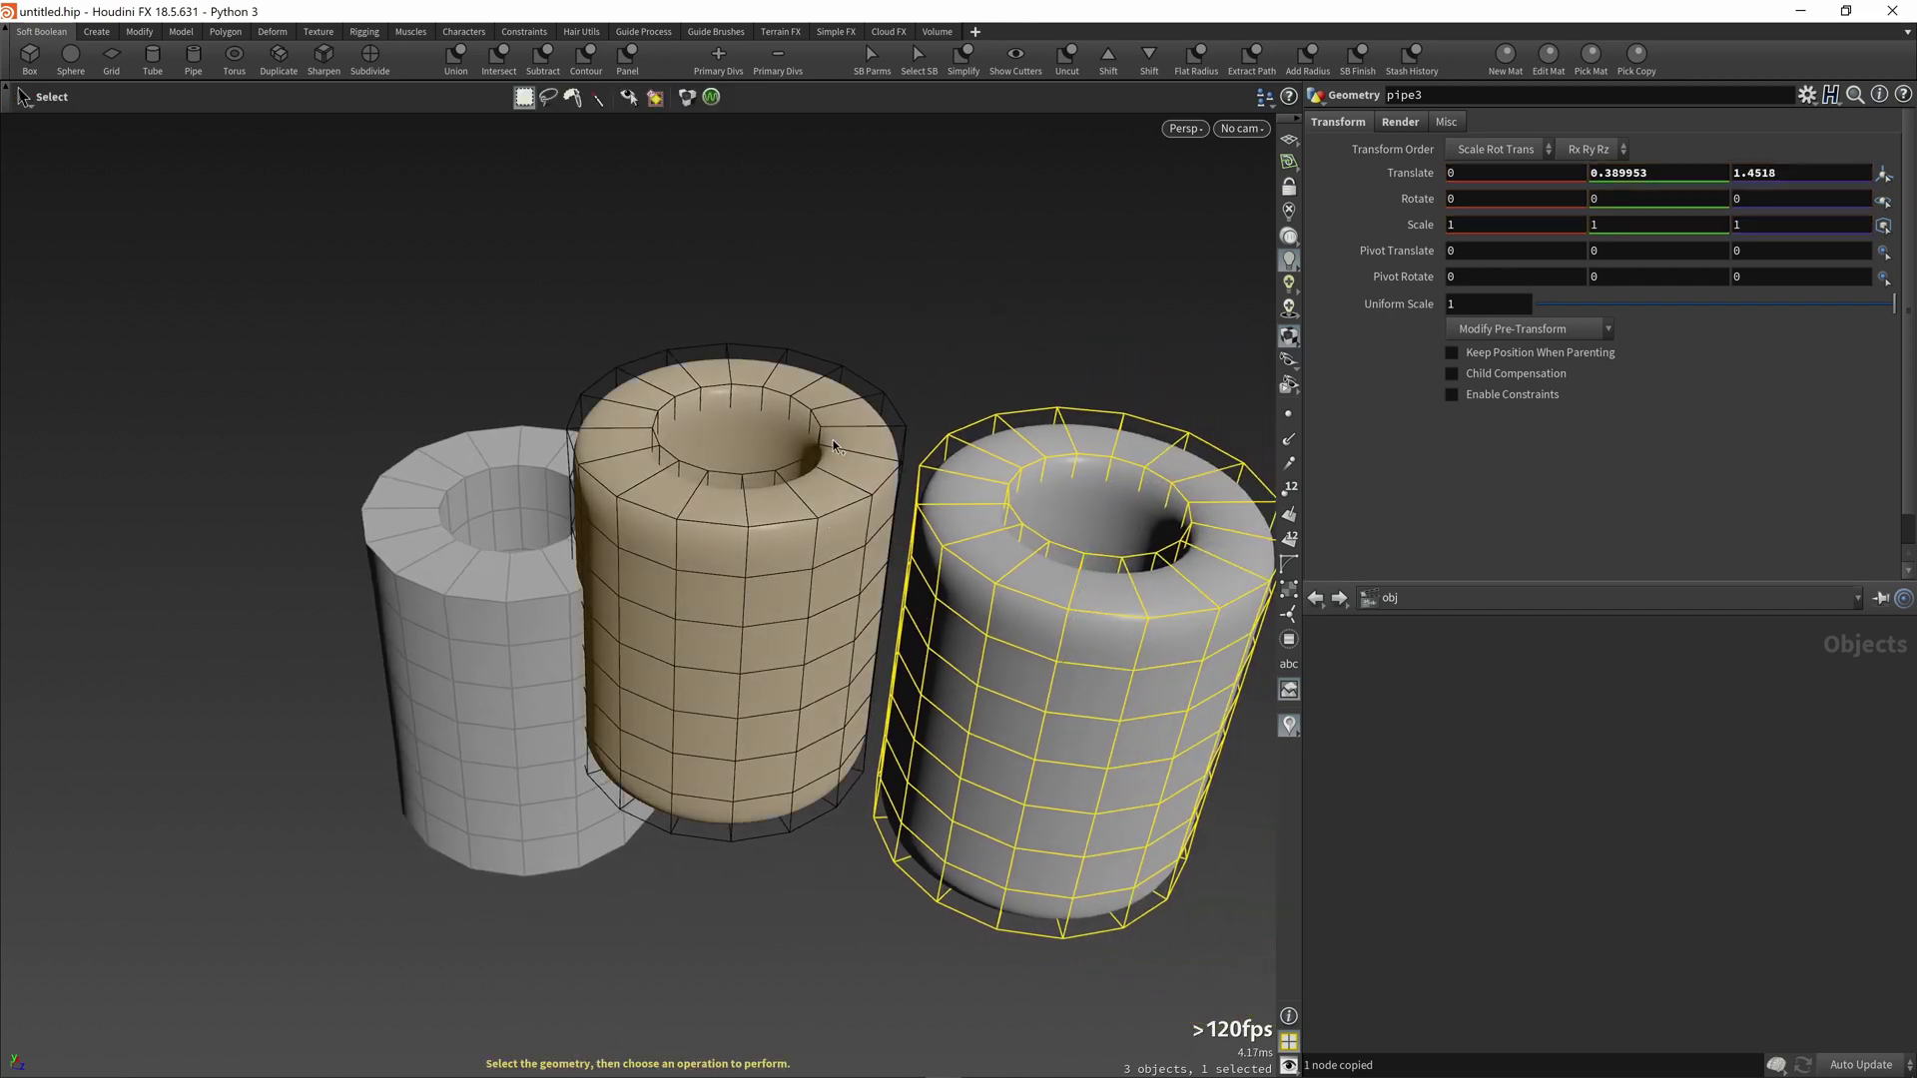
Step: Try subdividing the middle pipe's geometry at Depth 1 and undo each attempt
shift+click(825, 525)
click(369, 74)
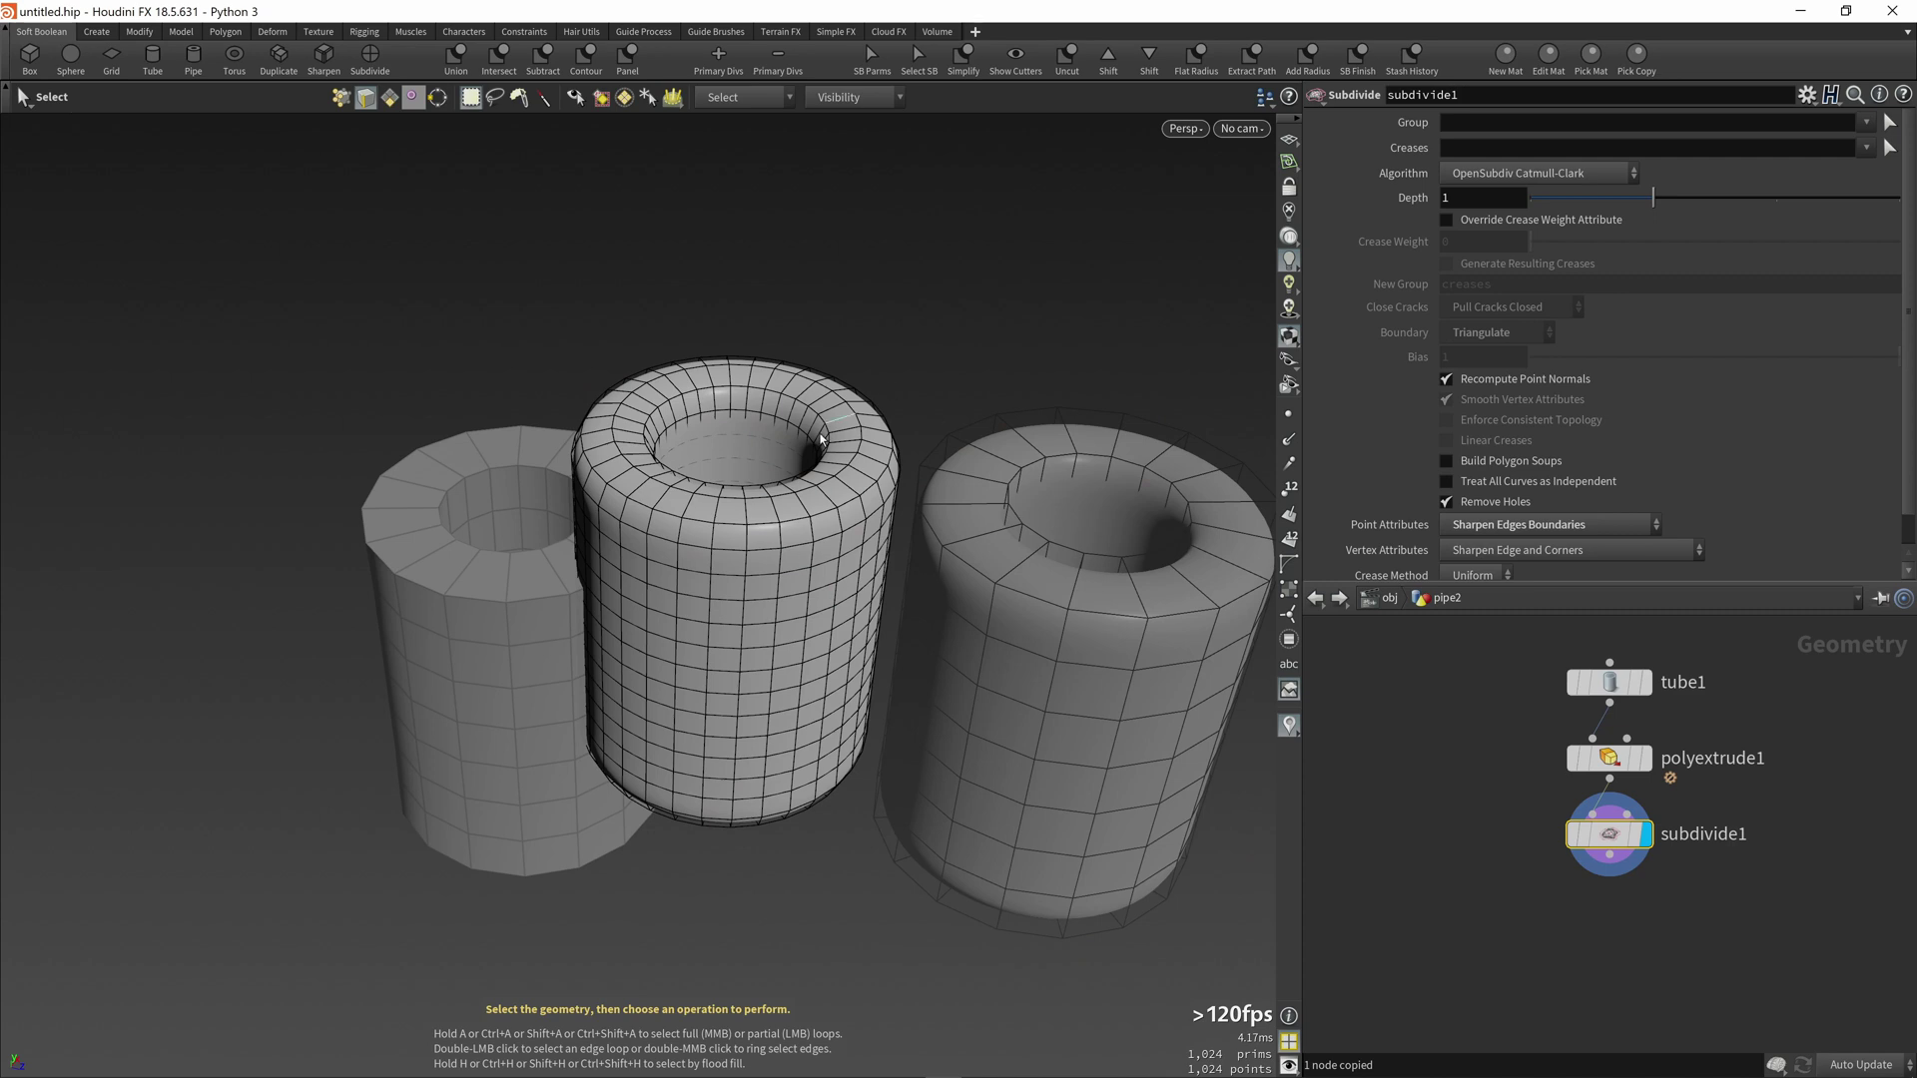
key(ctrl+z)
key(Escape)
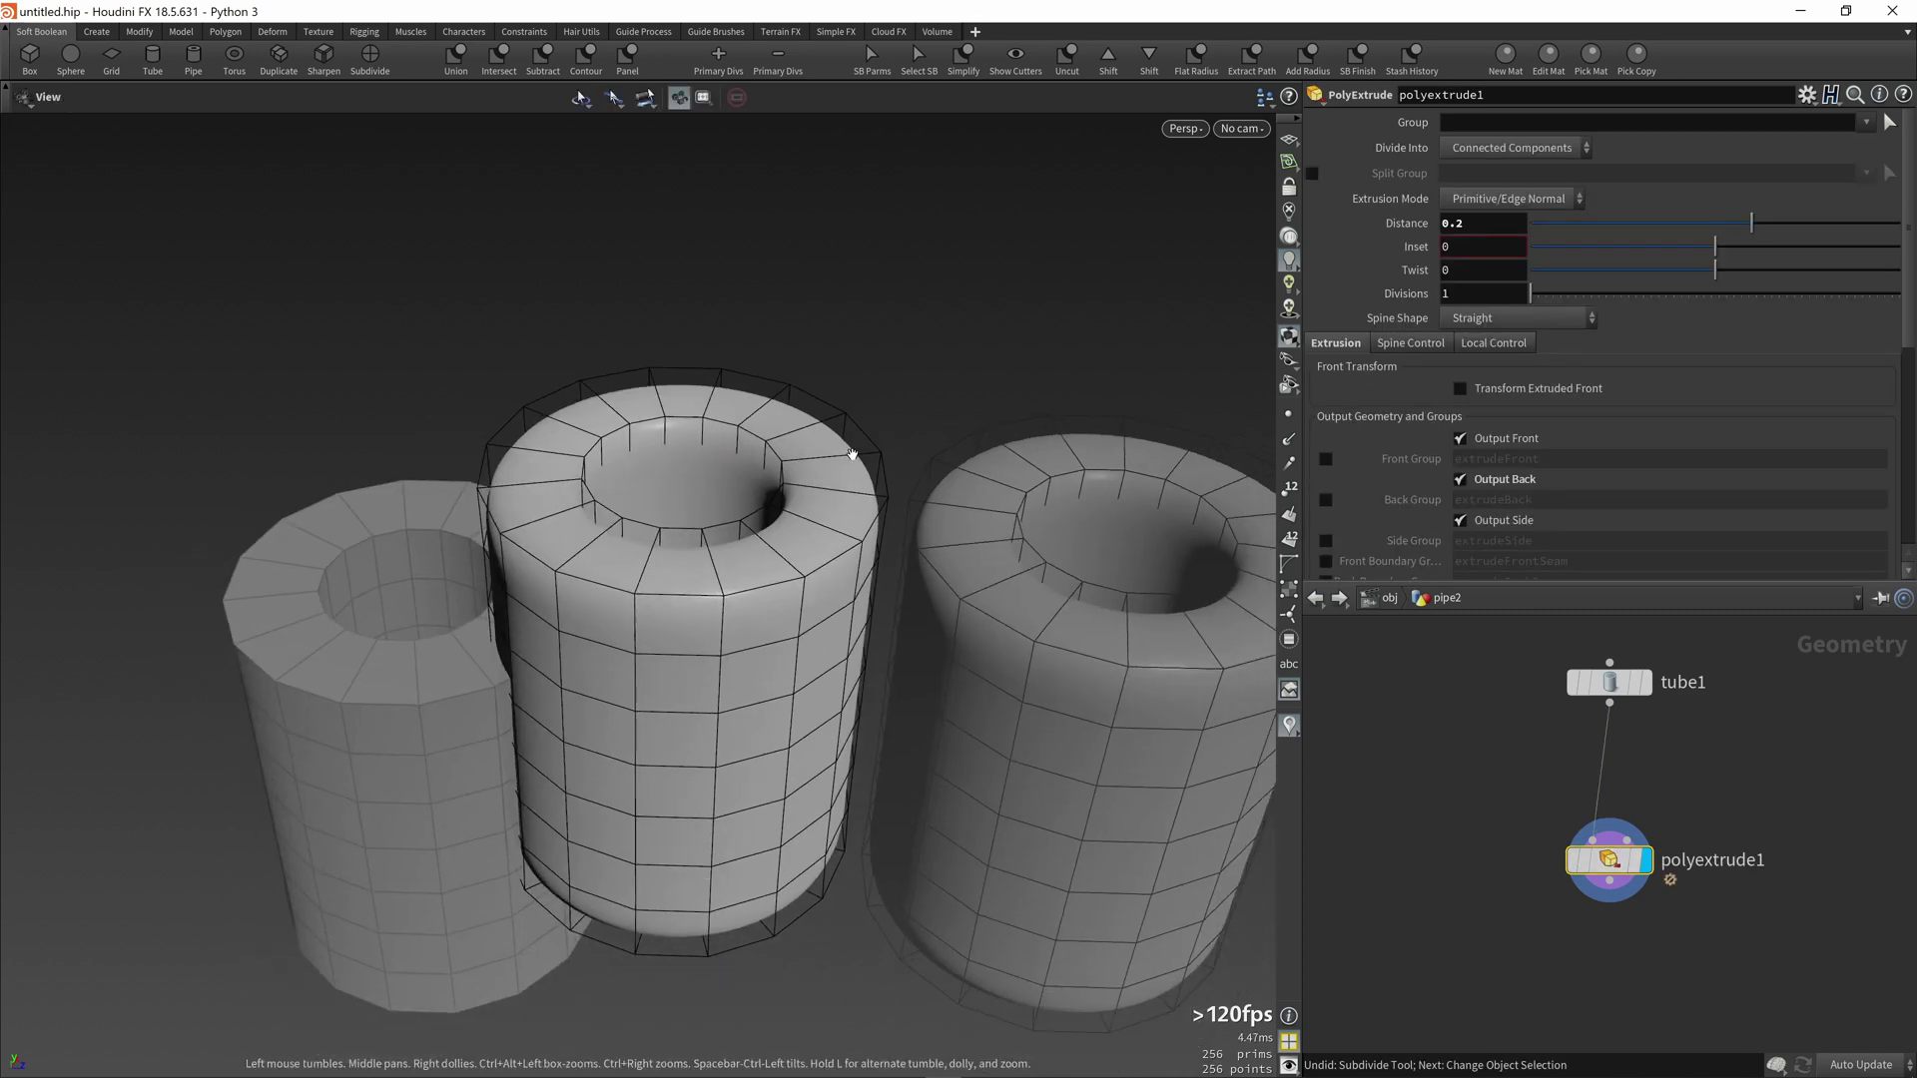
mouse_move(856, 449)
mouse_down()
mouse_move(755, 380)
mouse_move(819, 440)
mouse_up()
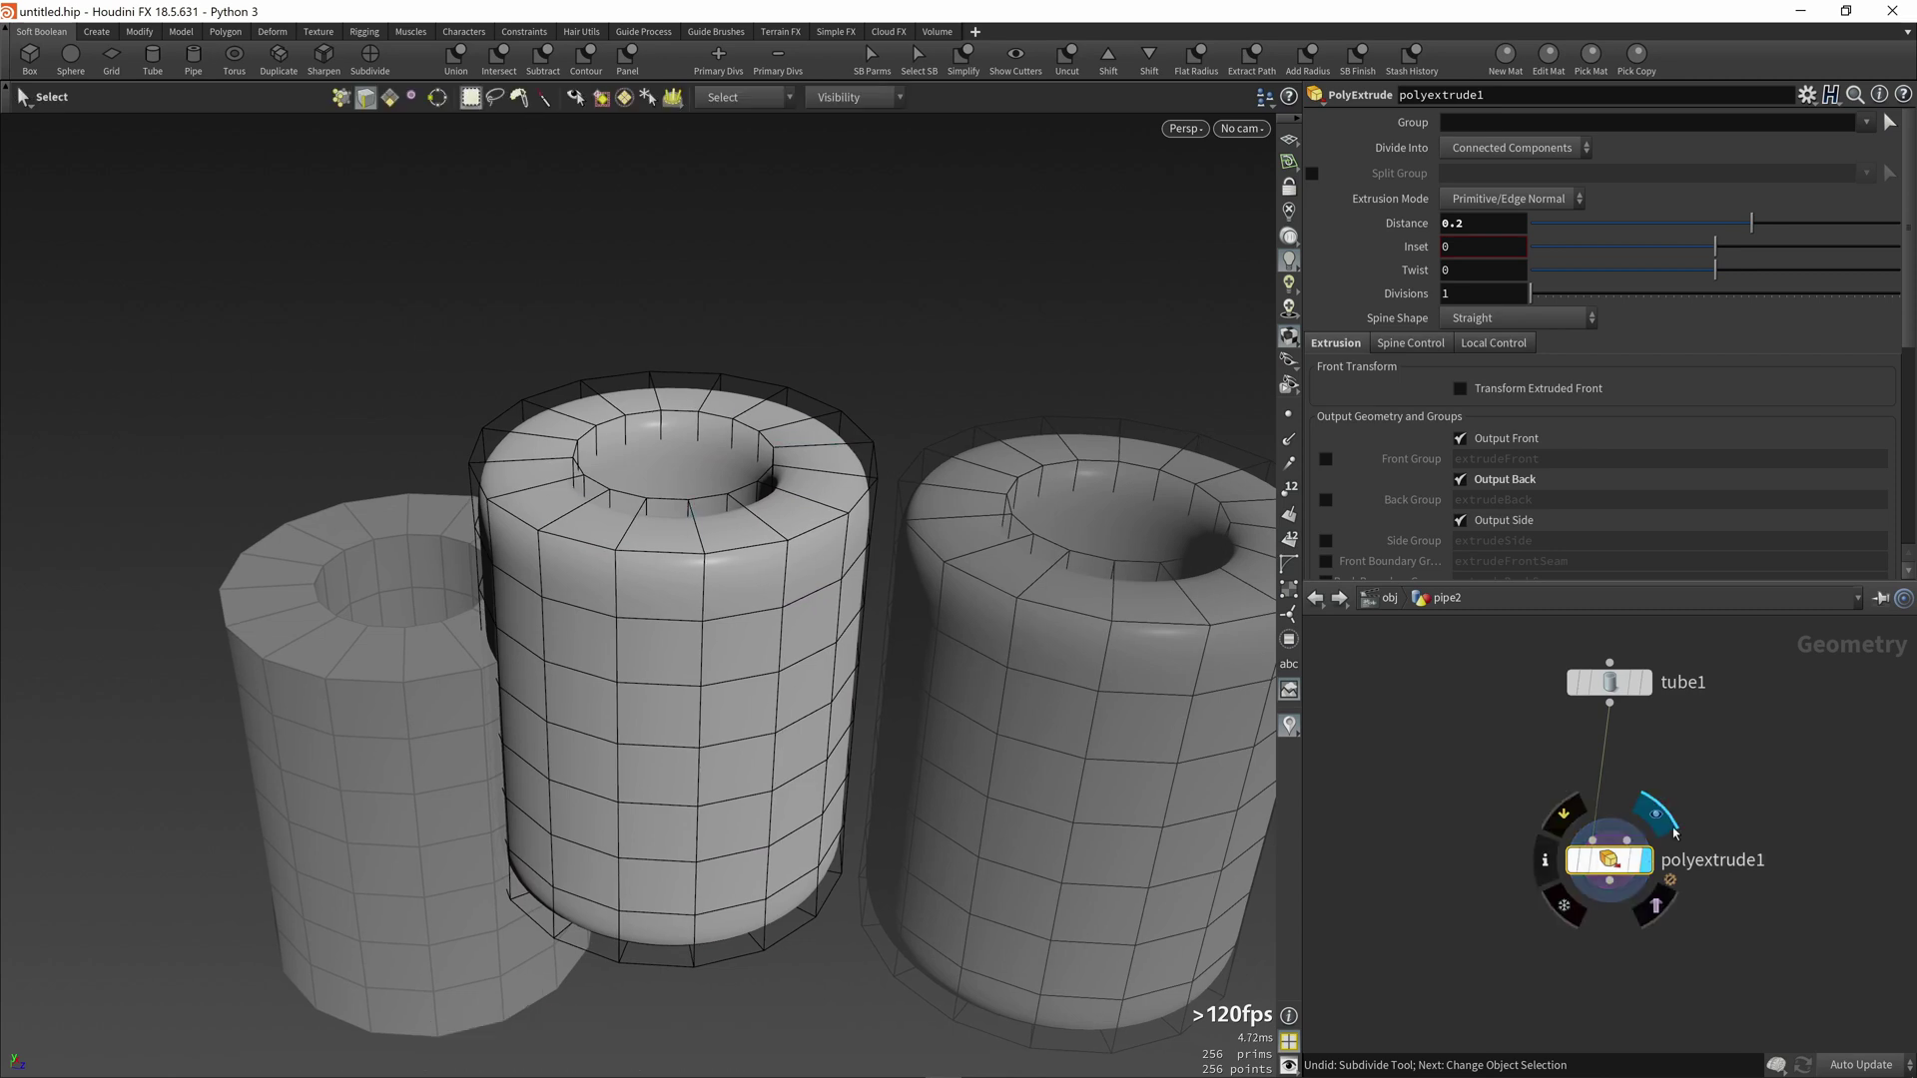
click(370, 58)
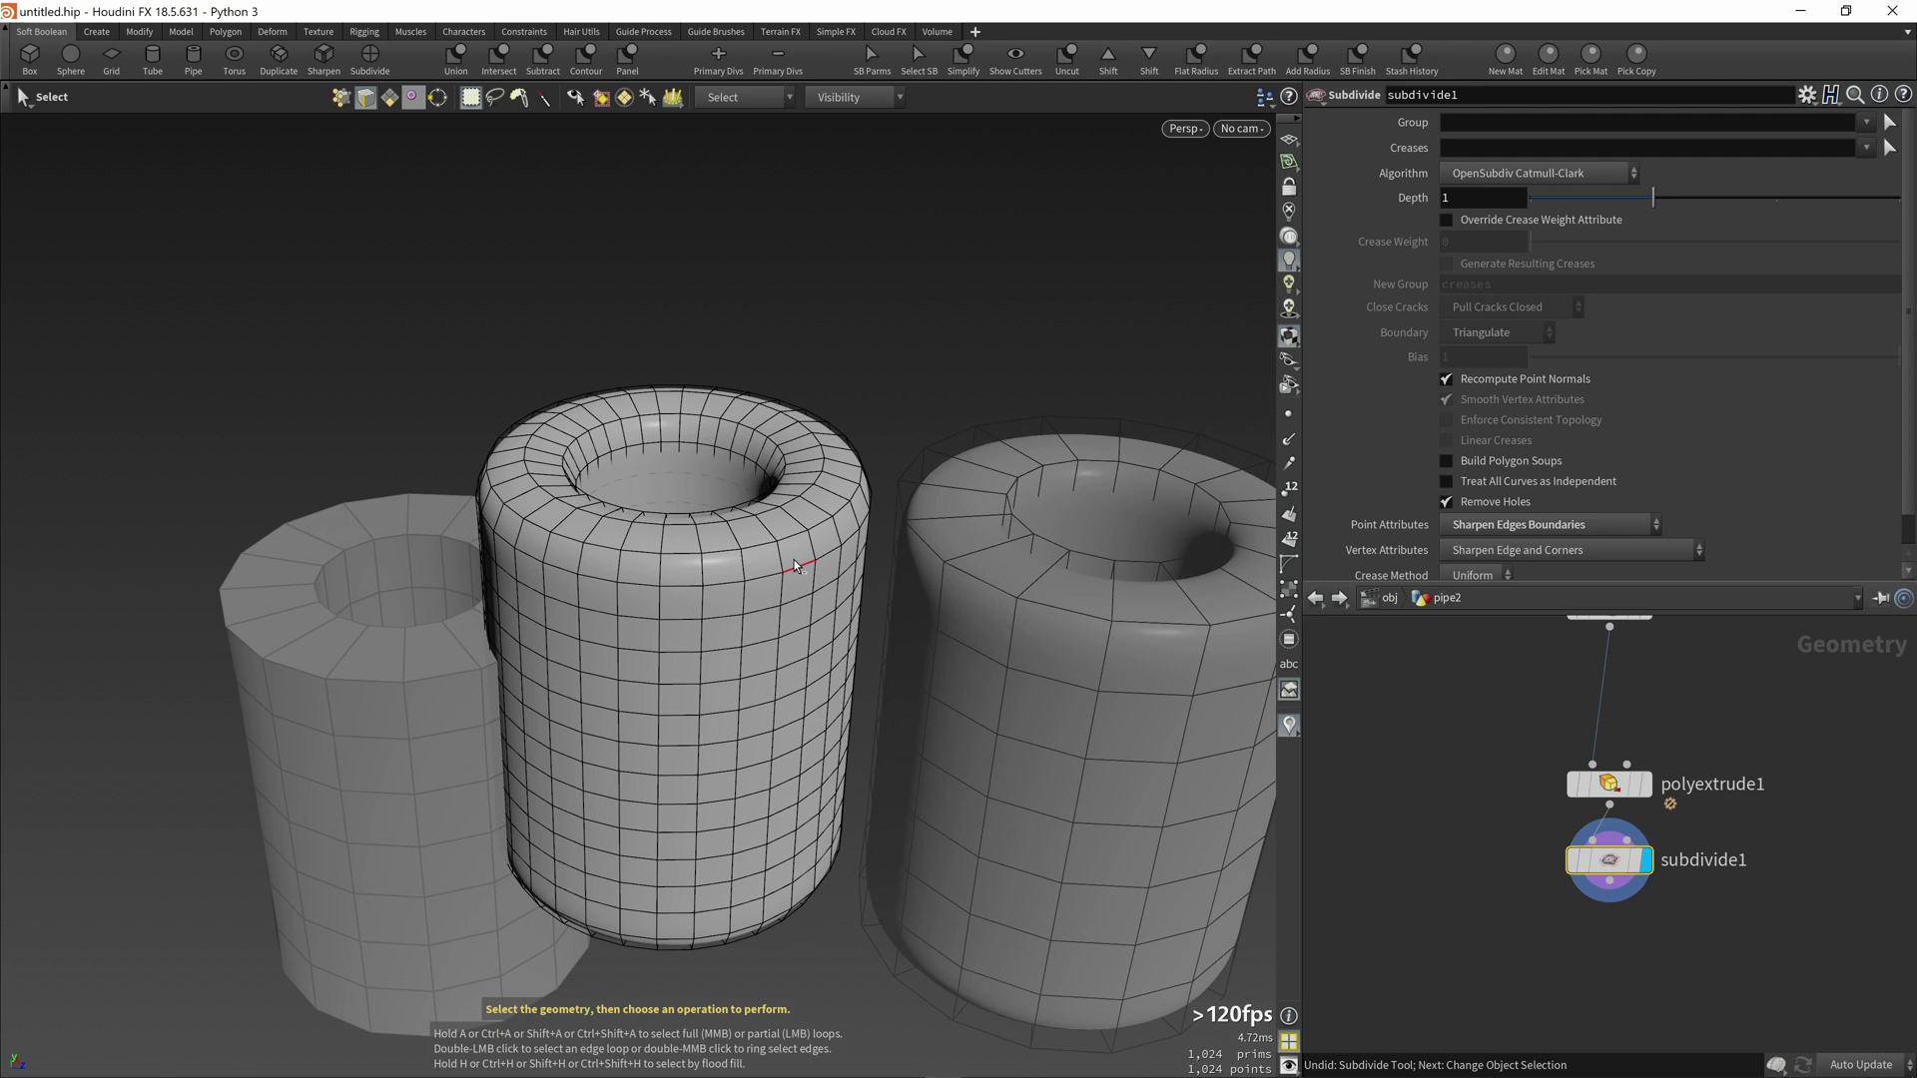
key(ctrl+z)
alt+drag(794, 566, 611, 582)
alt+right_drag(612, 582, 822, 573)
alt+middle_drag(821, 573, 646, 590)
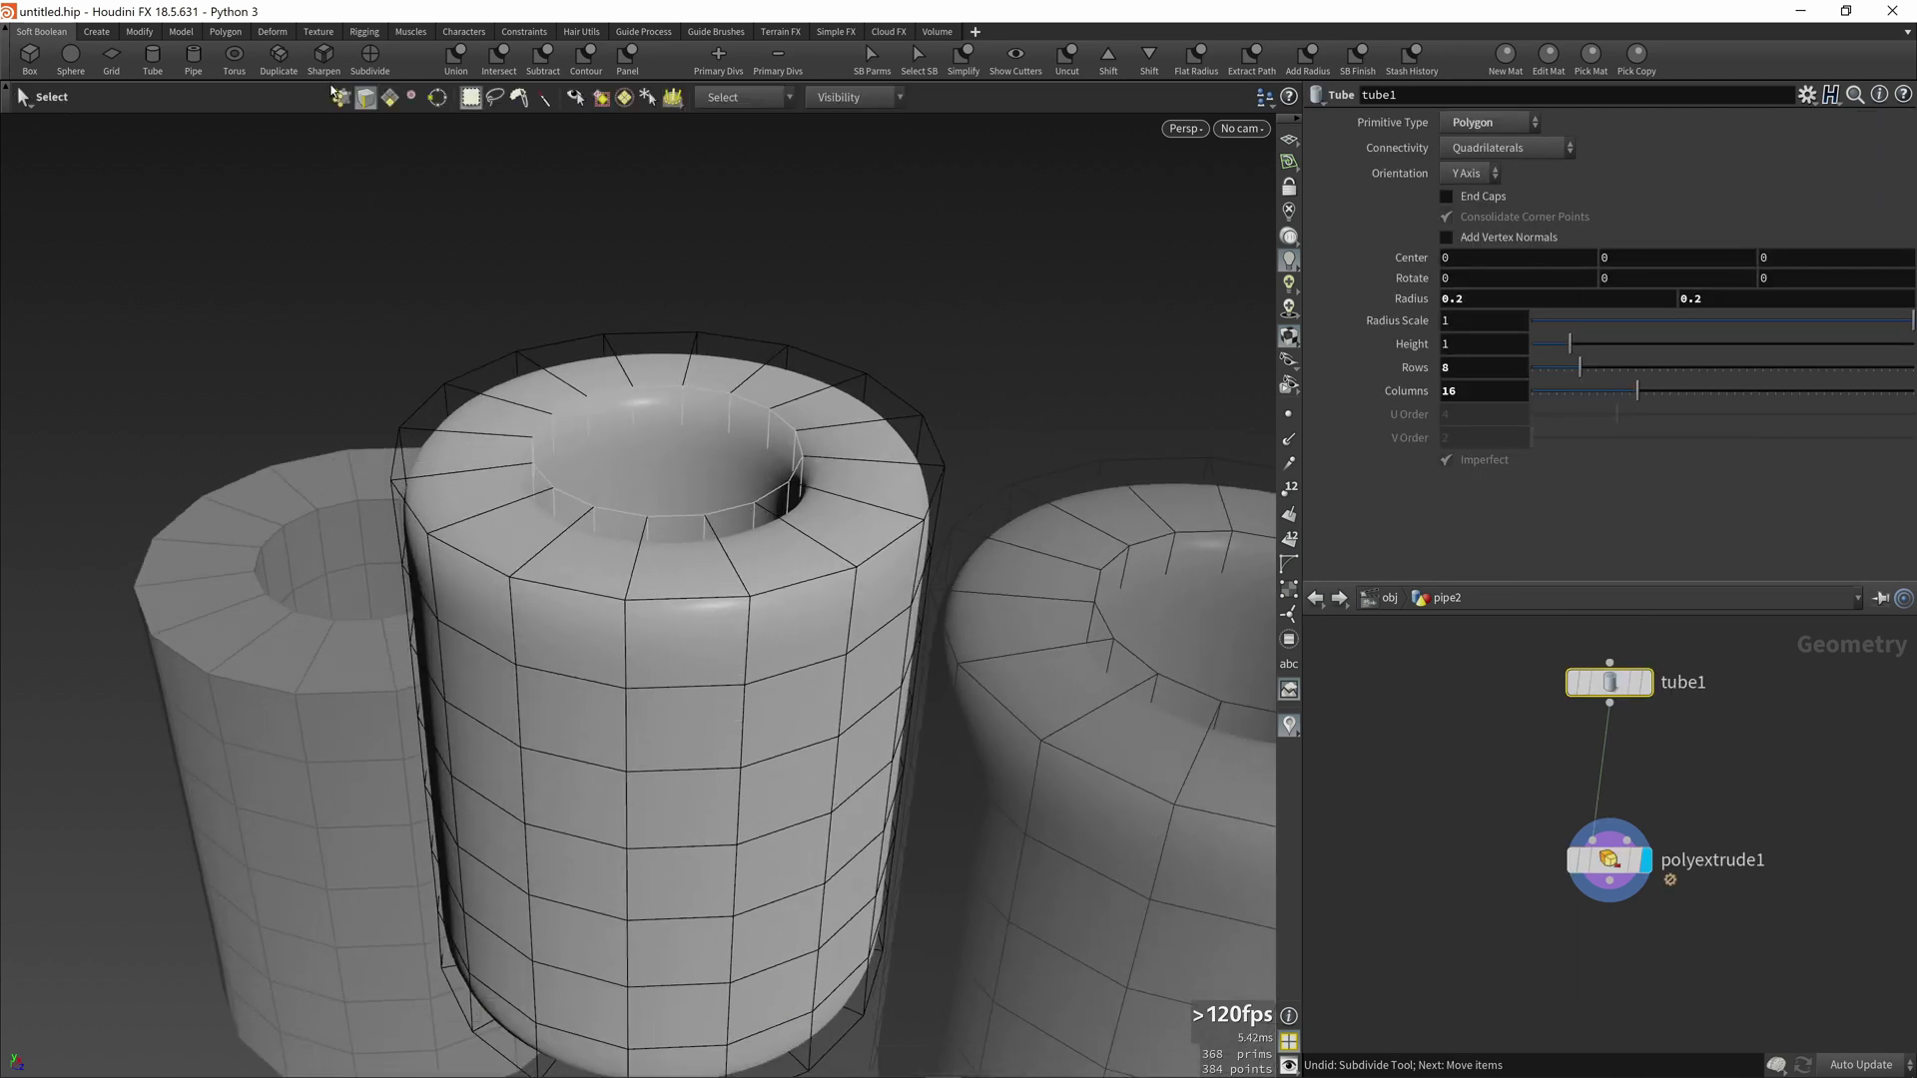